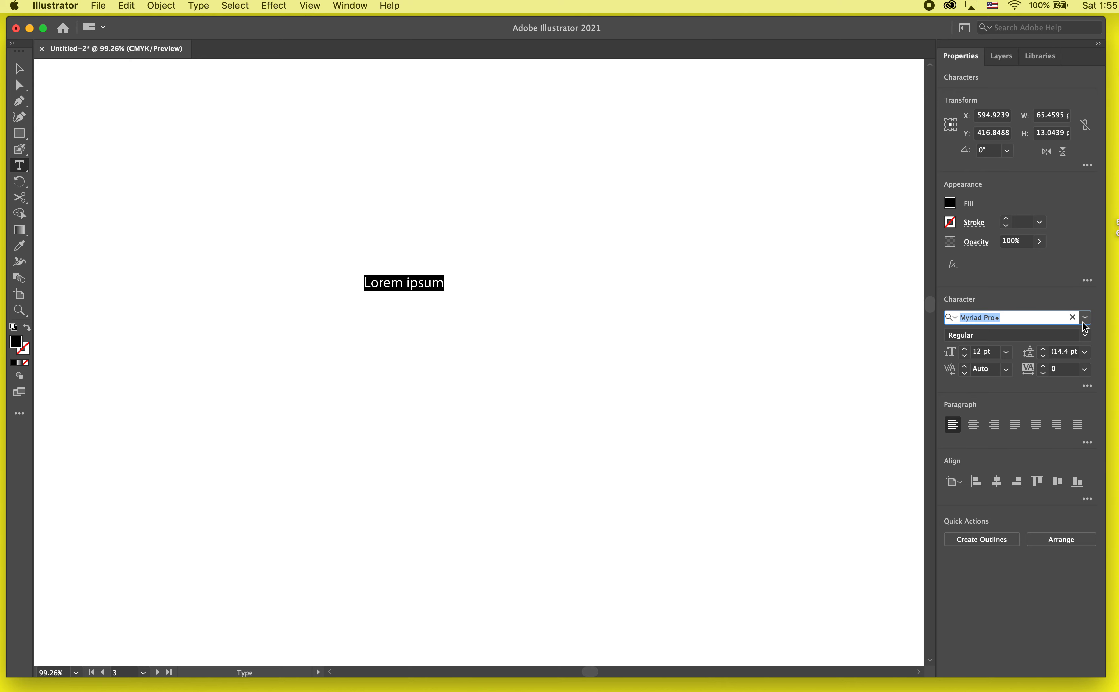
- Increase the font size of the "Lorem ipsum" text to 90 pt
click(965, 351)
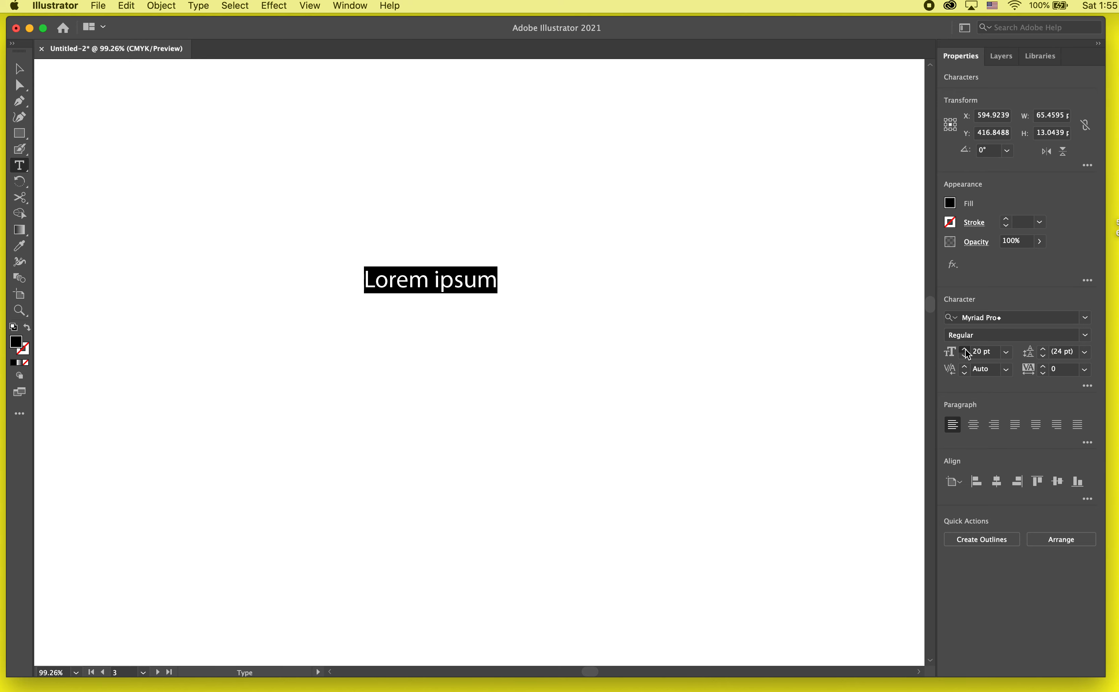
shift+click(966, 350)
shift+click(966, 350)
shift+click(966, 350)
shift+click(966, 349)
shift+click(966, 350)
scroll(543, 448, down, 5)
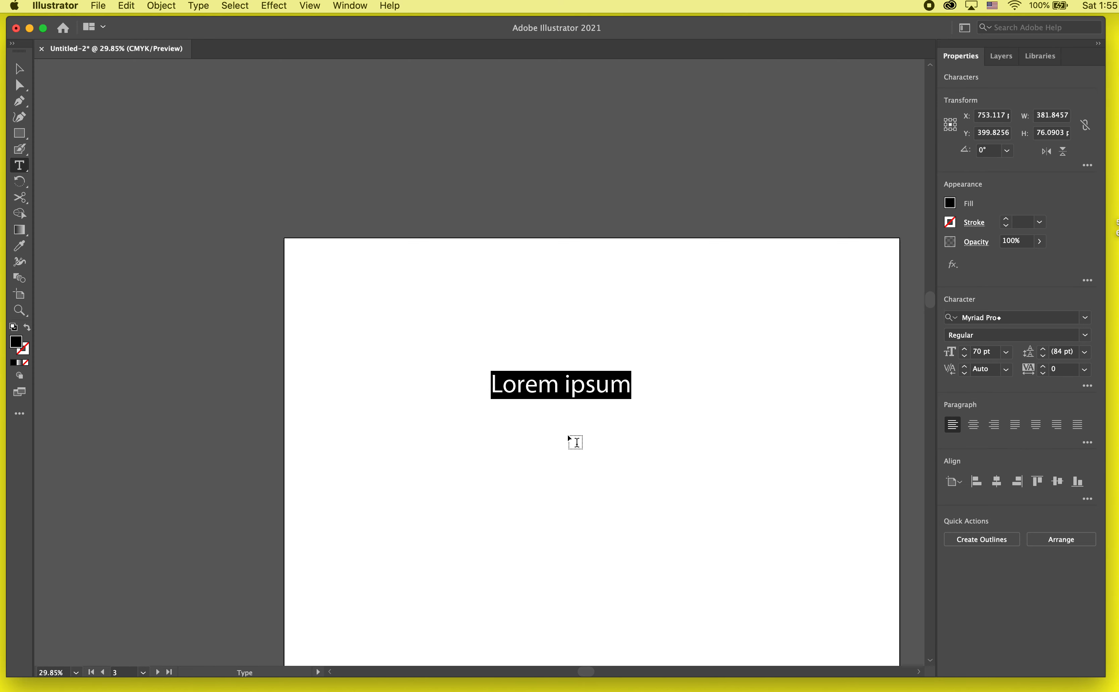
shift+click(965, 351)
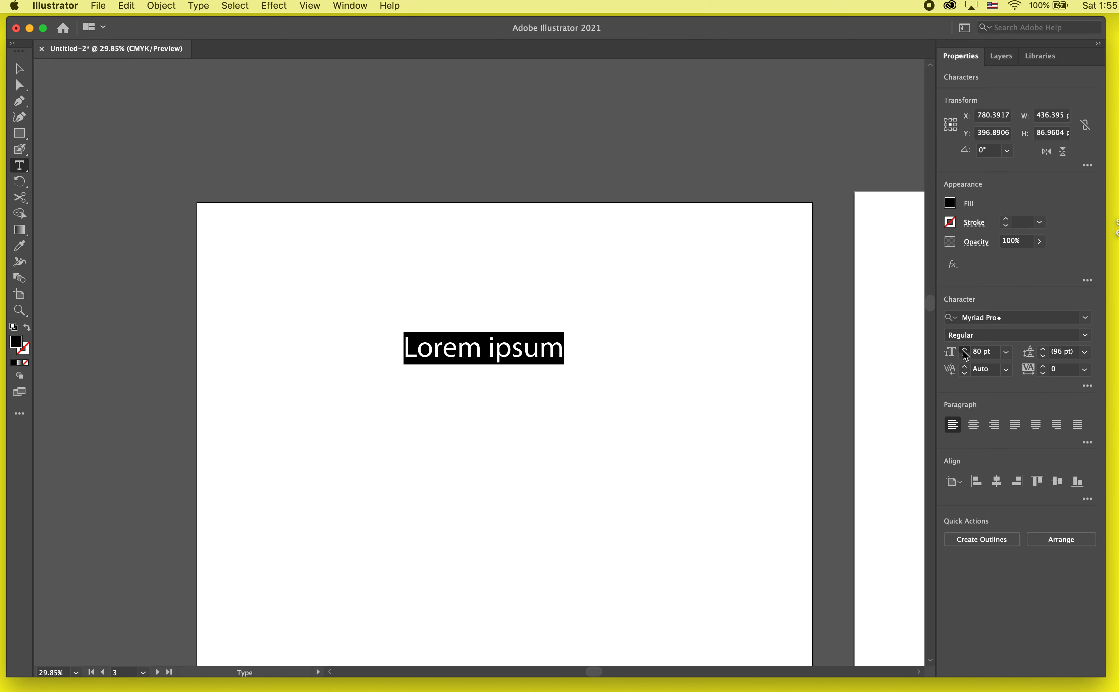
shift+click(966, 351)
- Change the font of the "Lorem ipsum" text to NordvestTrial Regular and finish text editing
click(1086, 317)
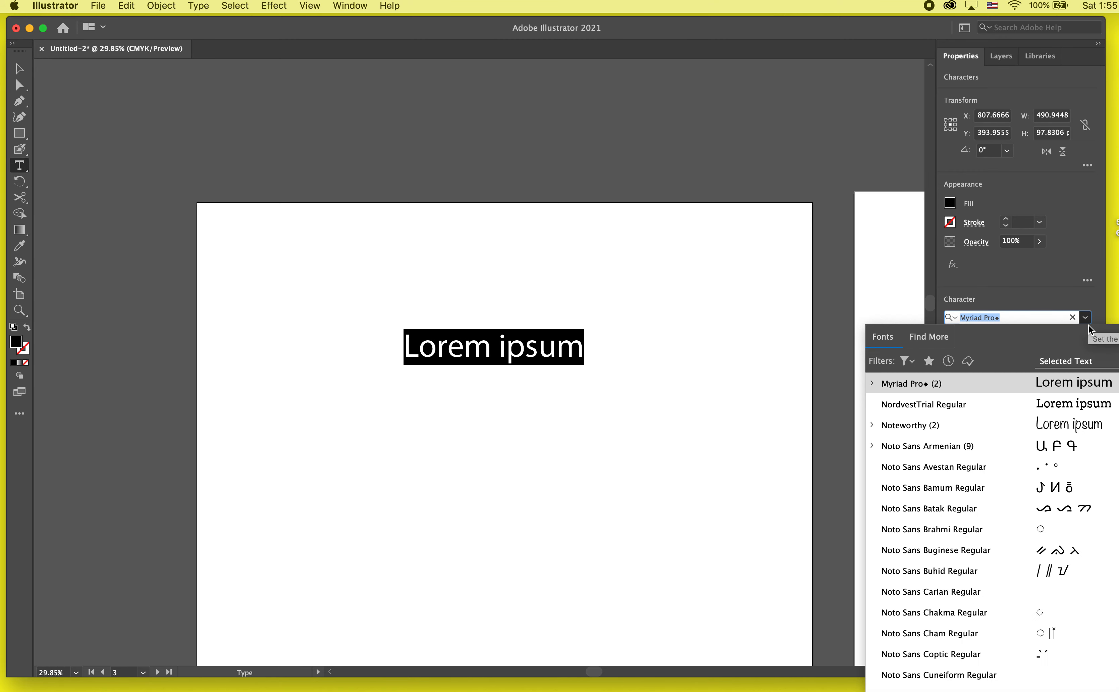
click(1049, 408)
key(Escape)
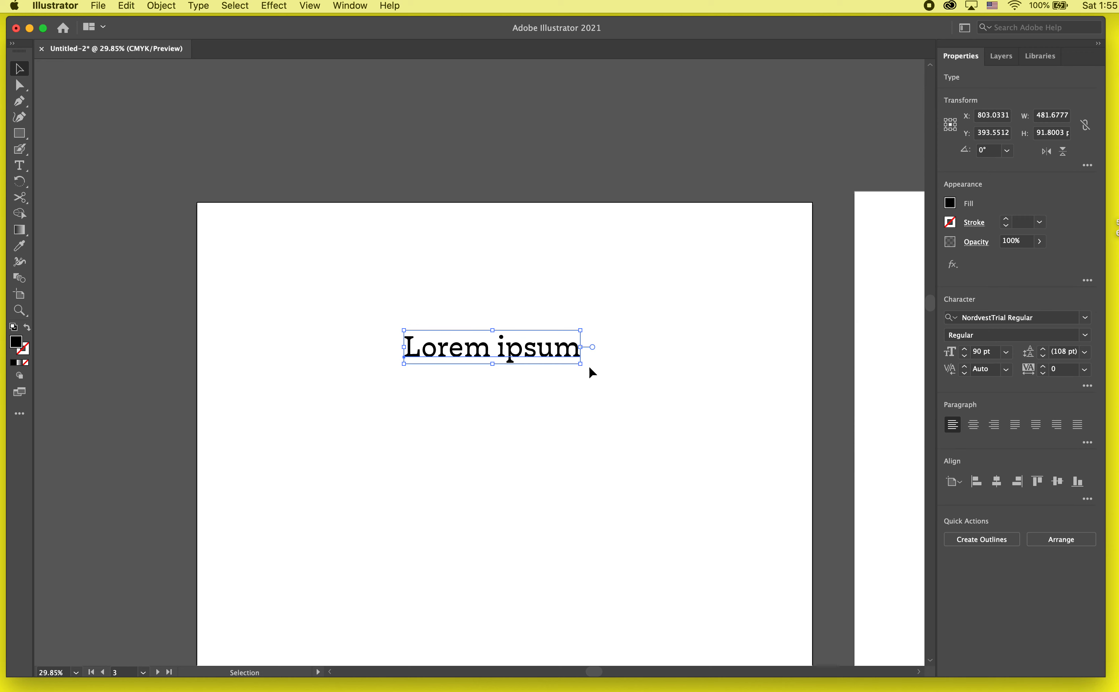
- Replace the placeholder text with "A beautiful blue cat!" and finish text editing
scroll(591, 372, down, 5)
scroll(591, 372, right, 3)
double_click(453, 250)
key(super+a)
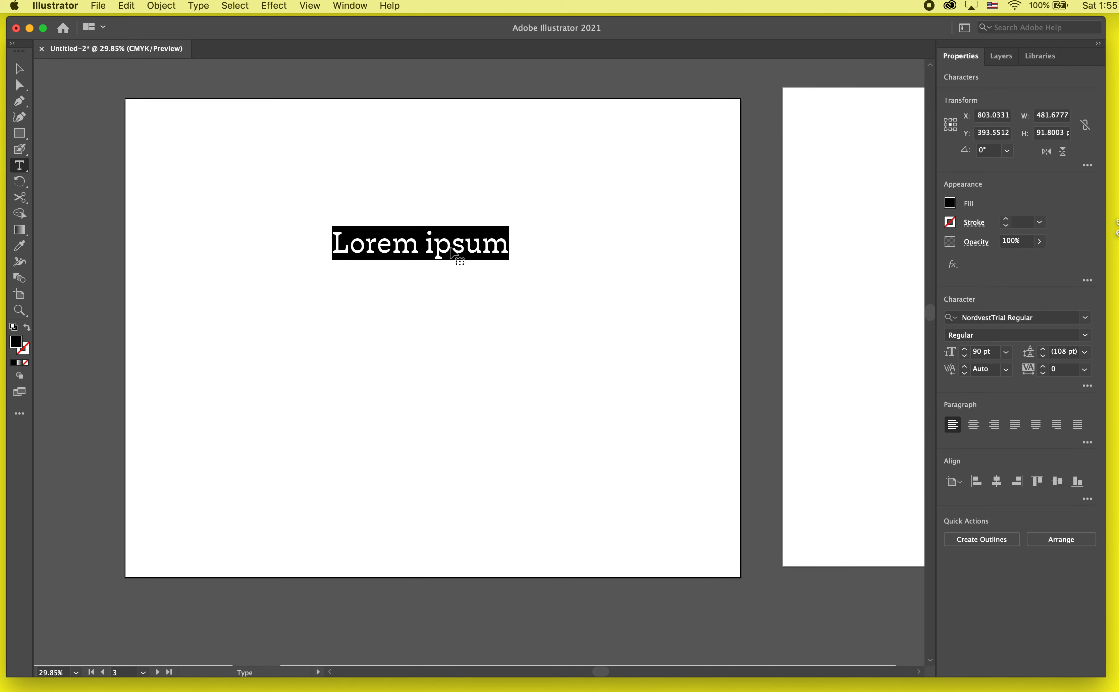
text(A)
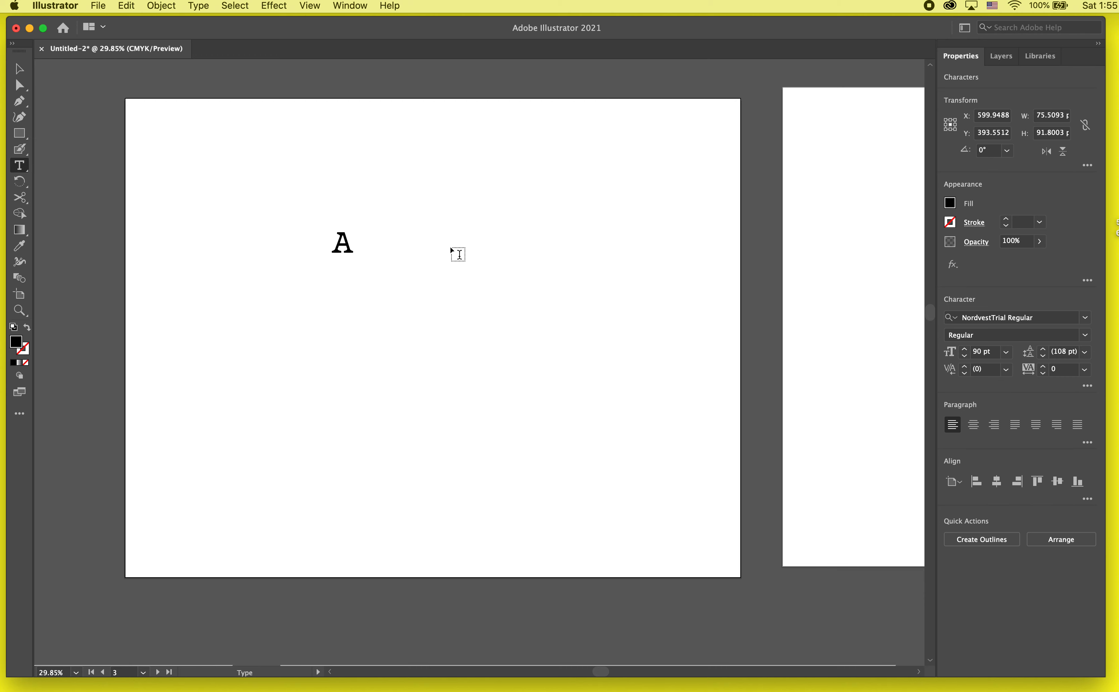
text( beautifu)
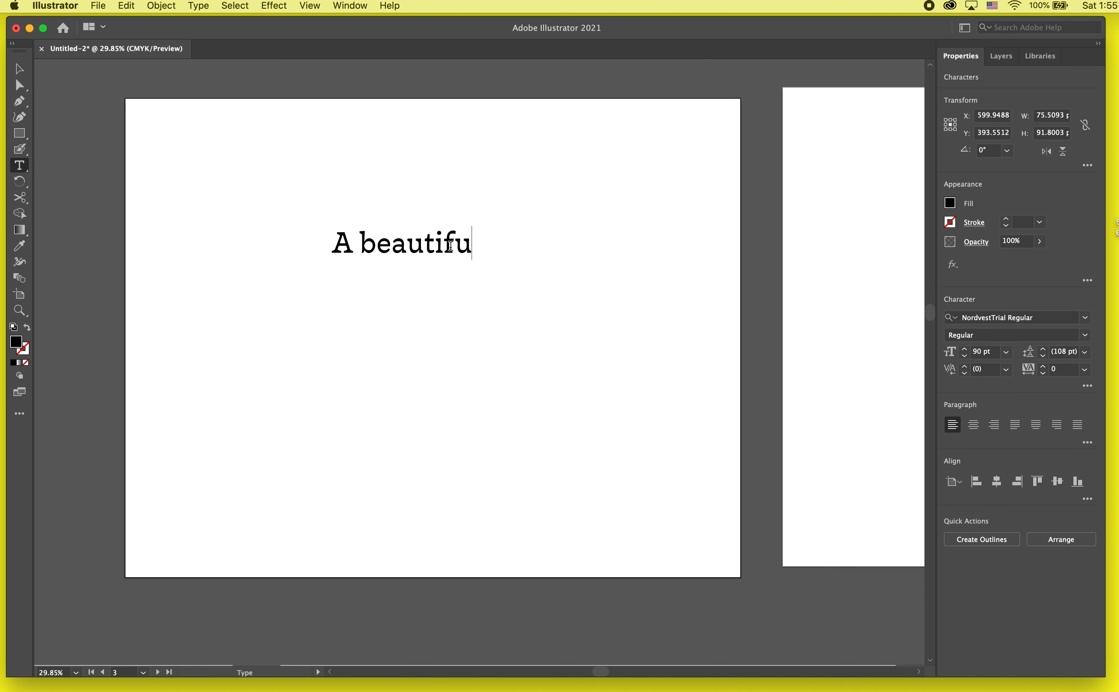
text(l blue cat!)
key(Escape)
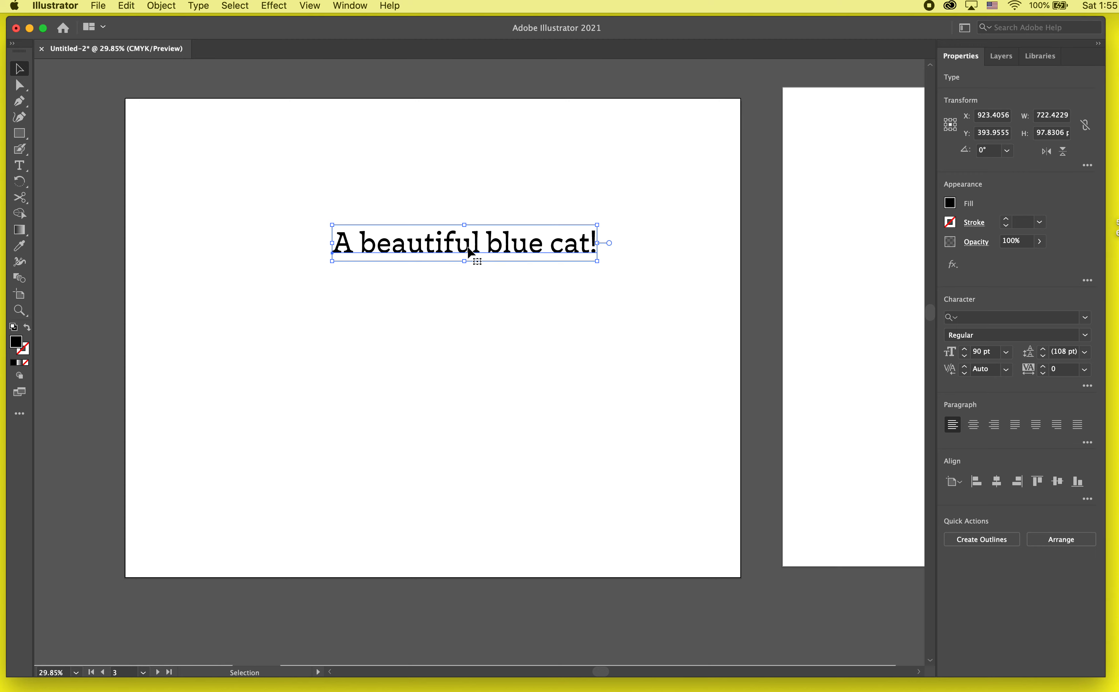
- Scale the text up proportionally about its centre to about 144 pt, and deselect it
drag(597, 260, 680, 296)
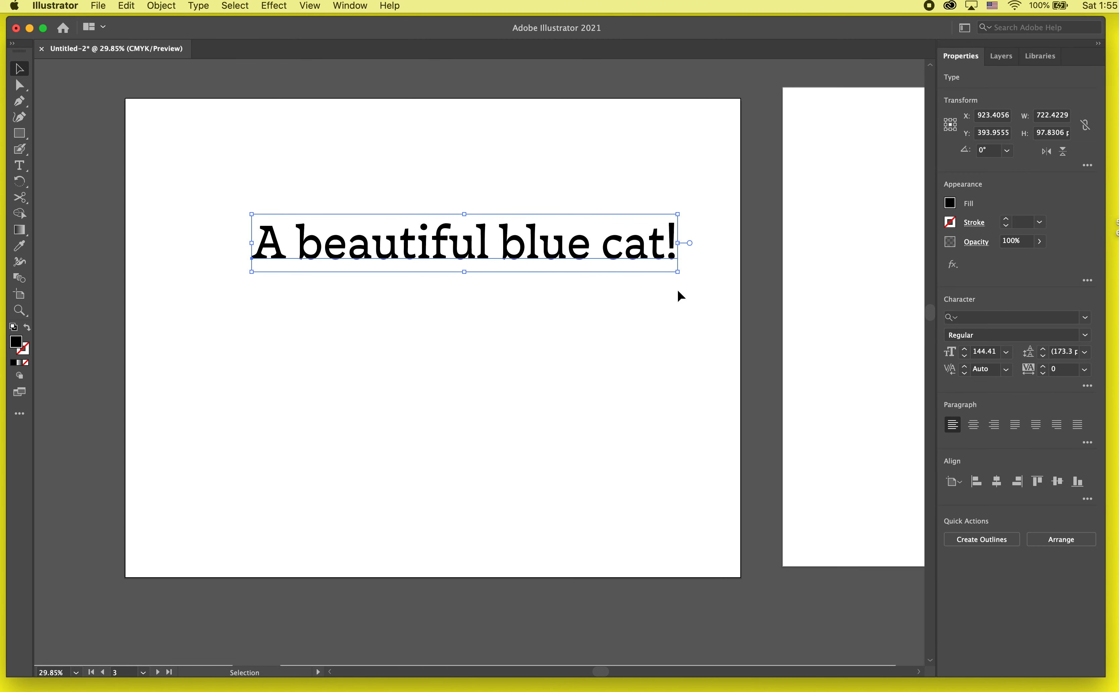
click(646, 286)
click(631, 261)
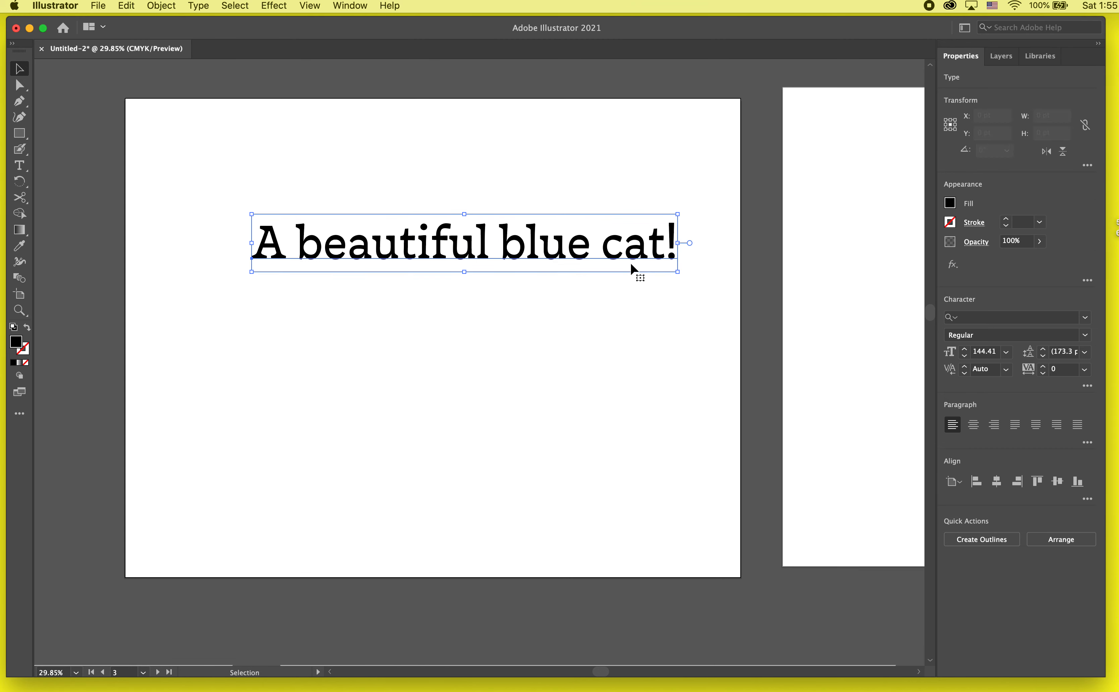
click(572, 455)
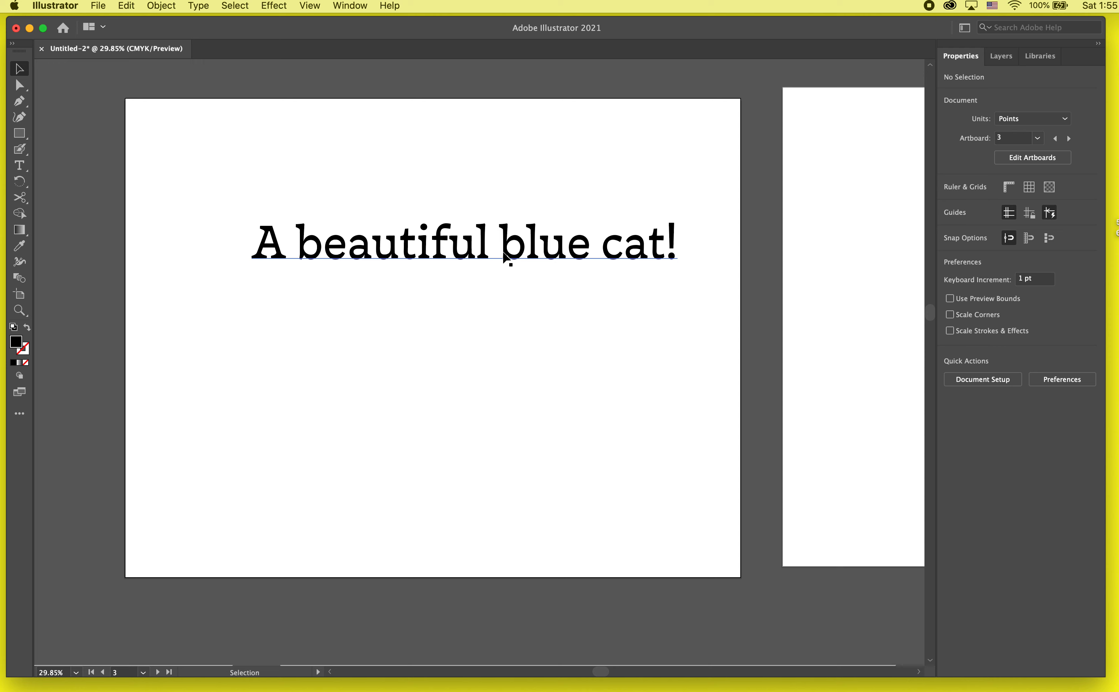
- Replace the word "beautiful" with "tiny" so that the text reads "A tiny blue cat!"
triple_click(580, 258)
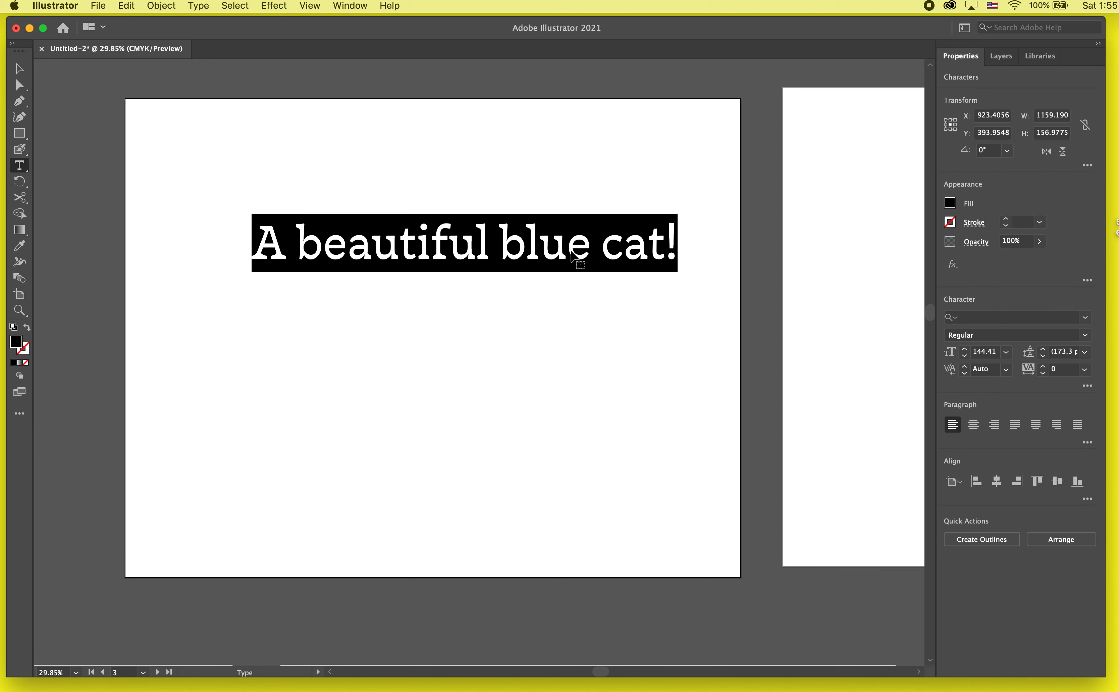
double_click(463, 236)
key(BackSpace)
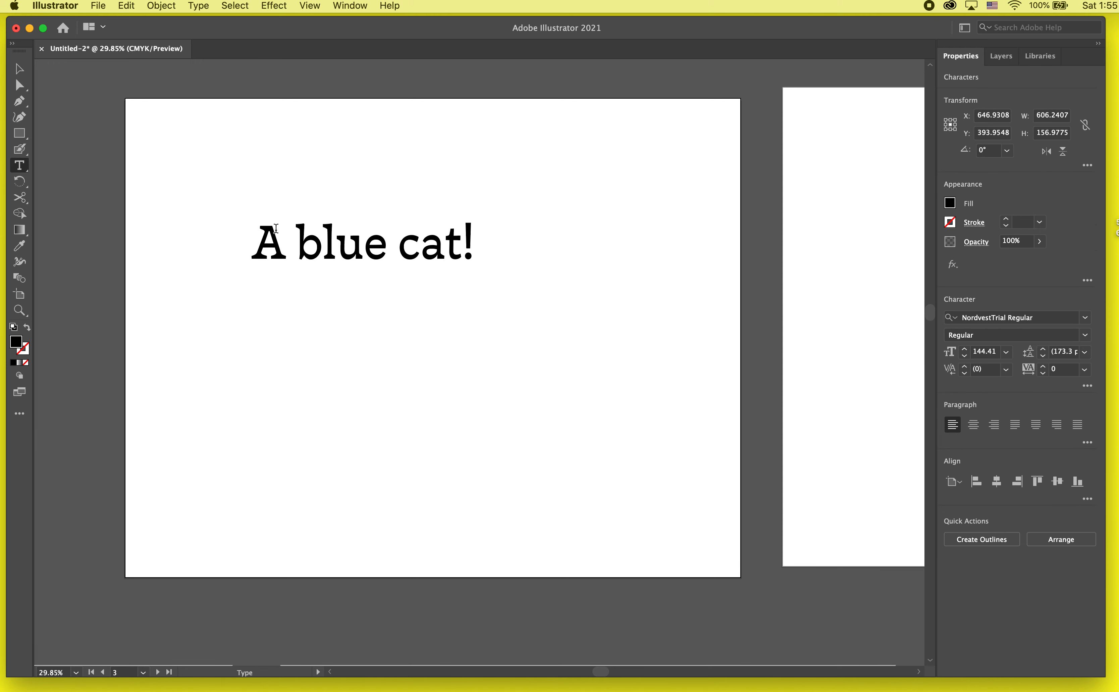
text(tiny)
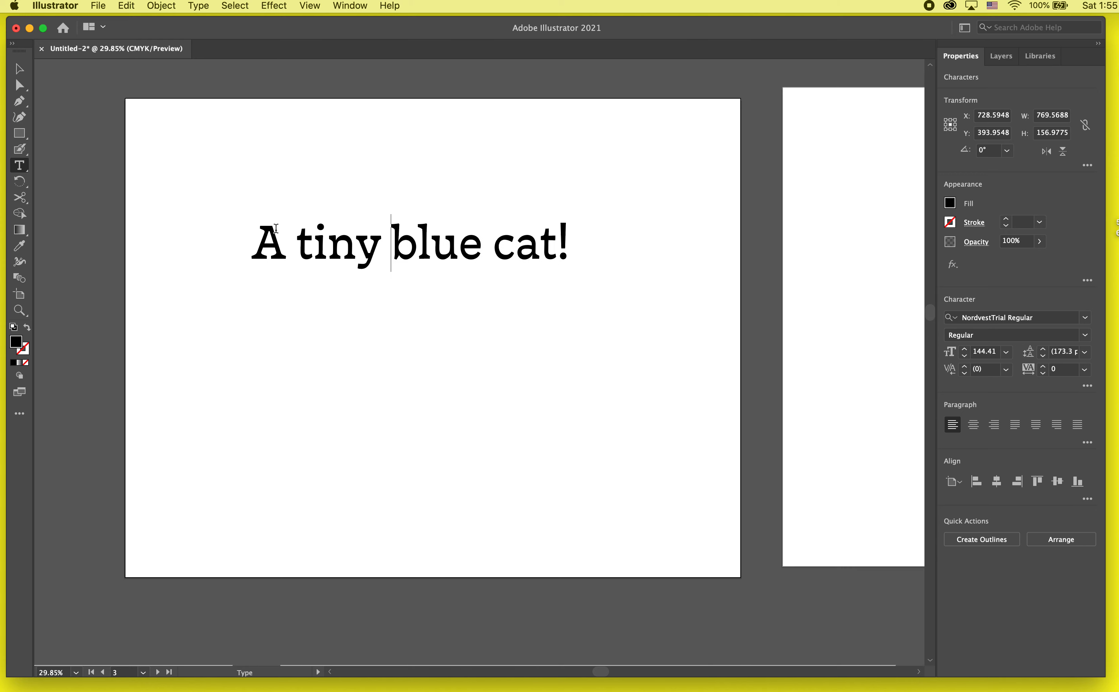
click(18, 72)
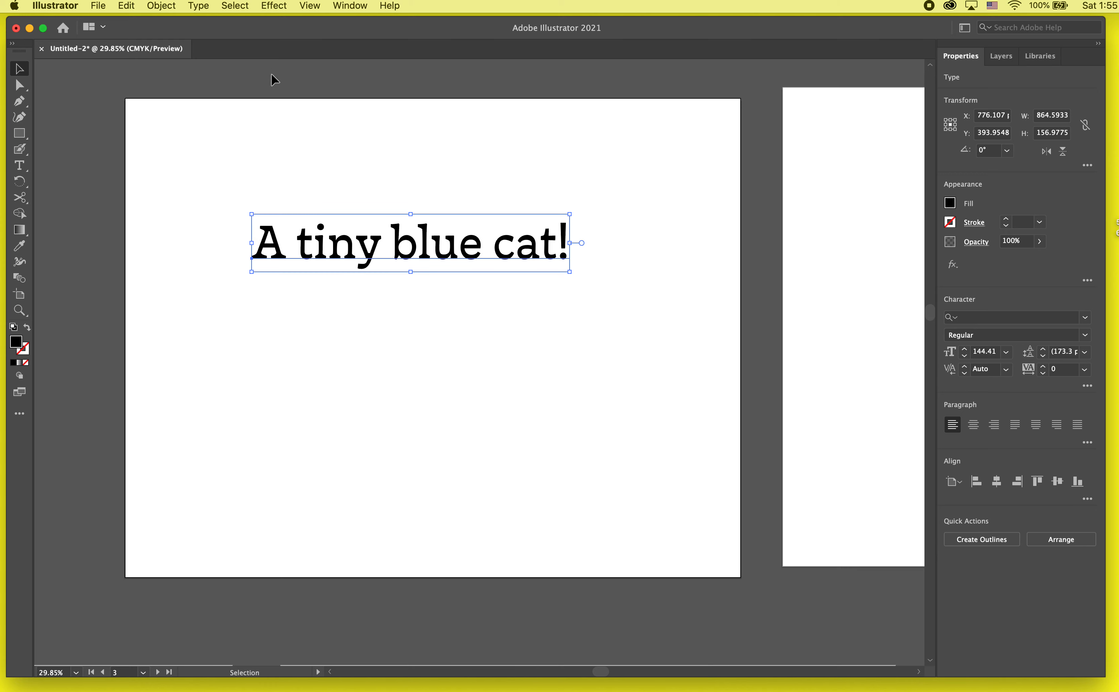
- Start a 3D Extrude & Bevel effect on the "A tiny blue cat!" text and move its options dialog clear of the text
click(278, 135)
click(349, 236)
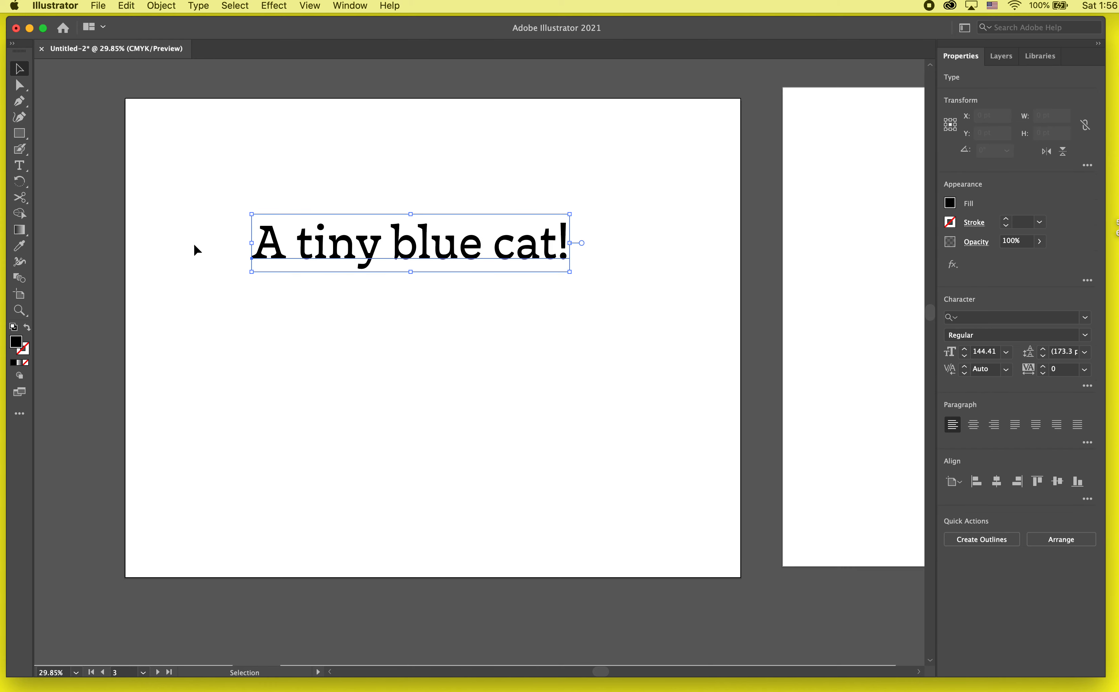
click(272, 5)
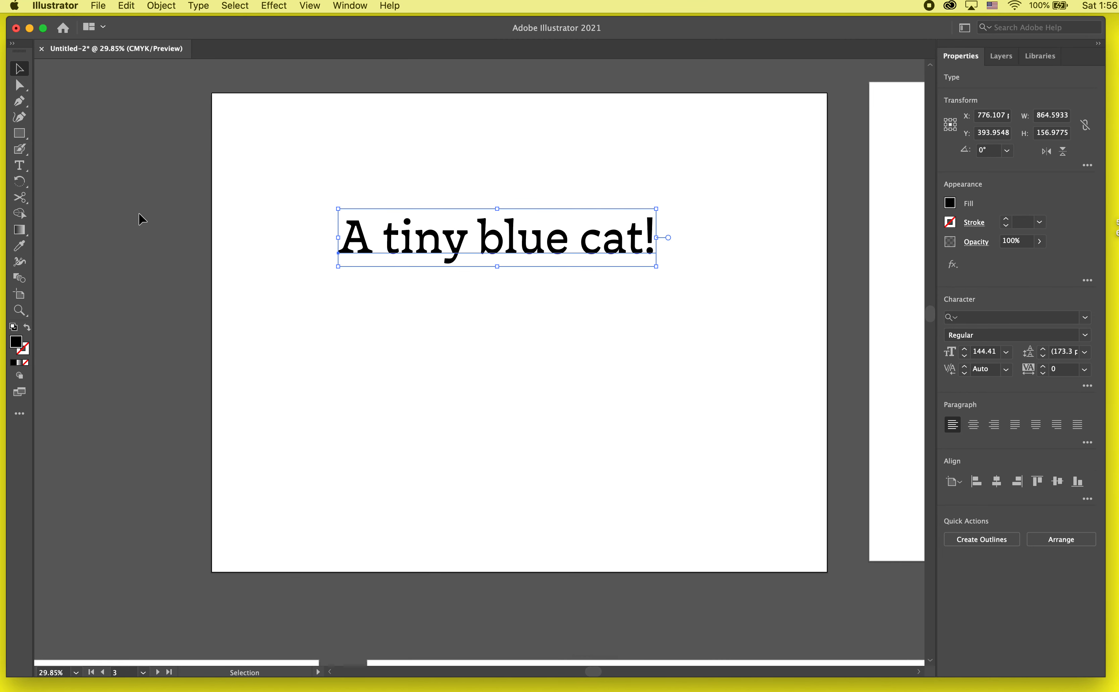
scroll(156, 165, left, 2)
click(260, 4)
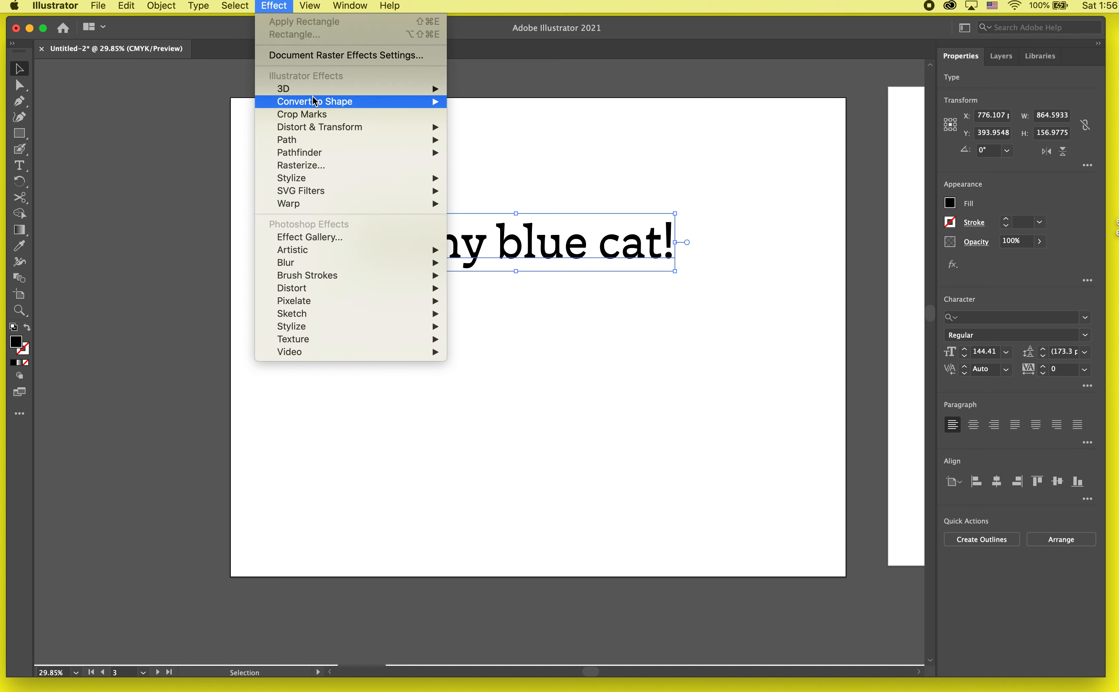
mouse_move(314, 94)
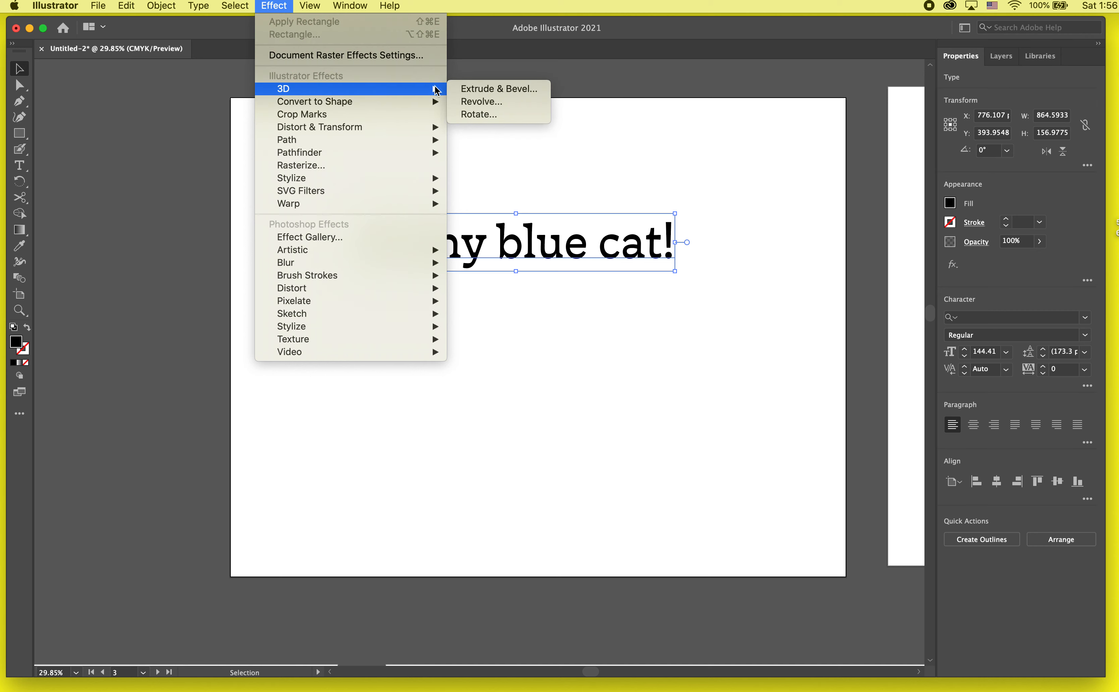
click(473, 90)
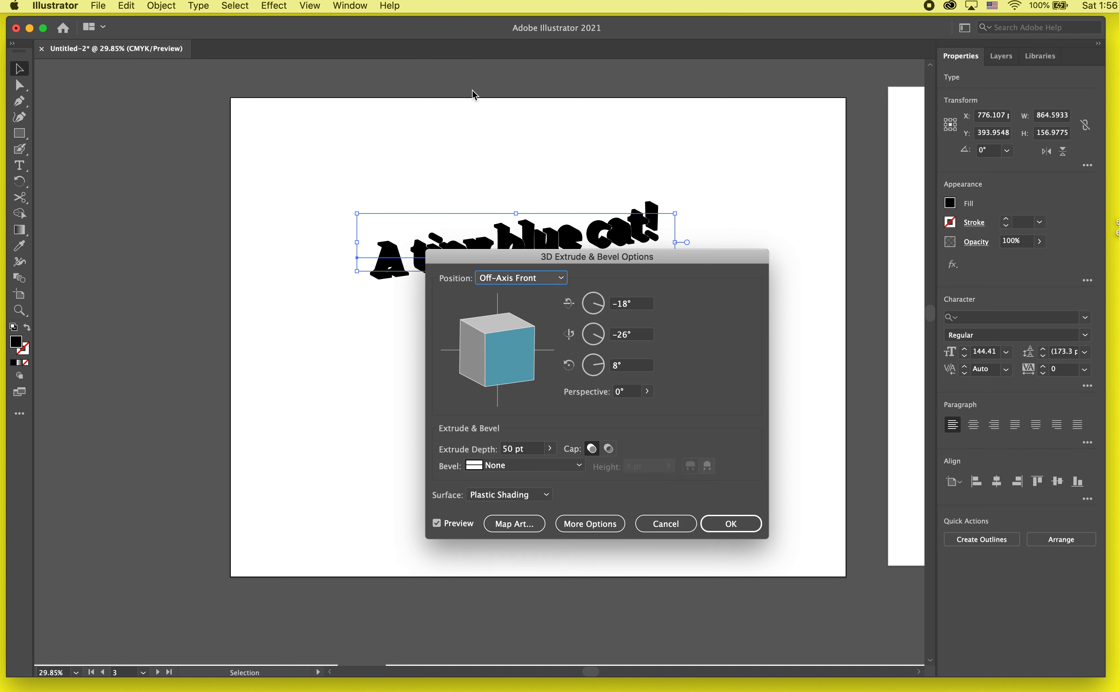
drag(530, 253, 824, 179)
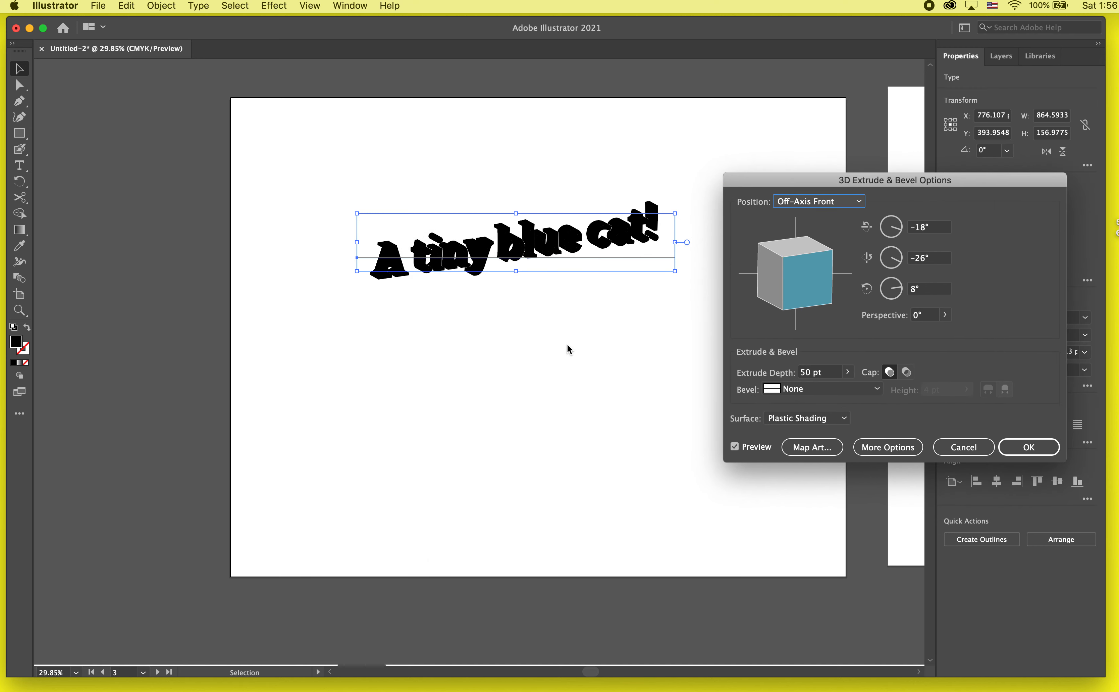
- Rotate the extruded text to -2°, 19° and 0°, and set its perspective to 59° with a solid cap
mouse_move(790, 288)
mouse_down()
mouse_move(776, 292)
mouse_move(761, 270)
mouse_move(791, 287)
mouse_move(768, 279)
mouse_move(777, 284)
mouse_up()
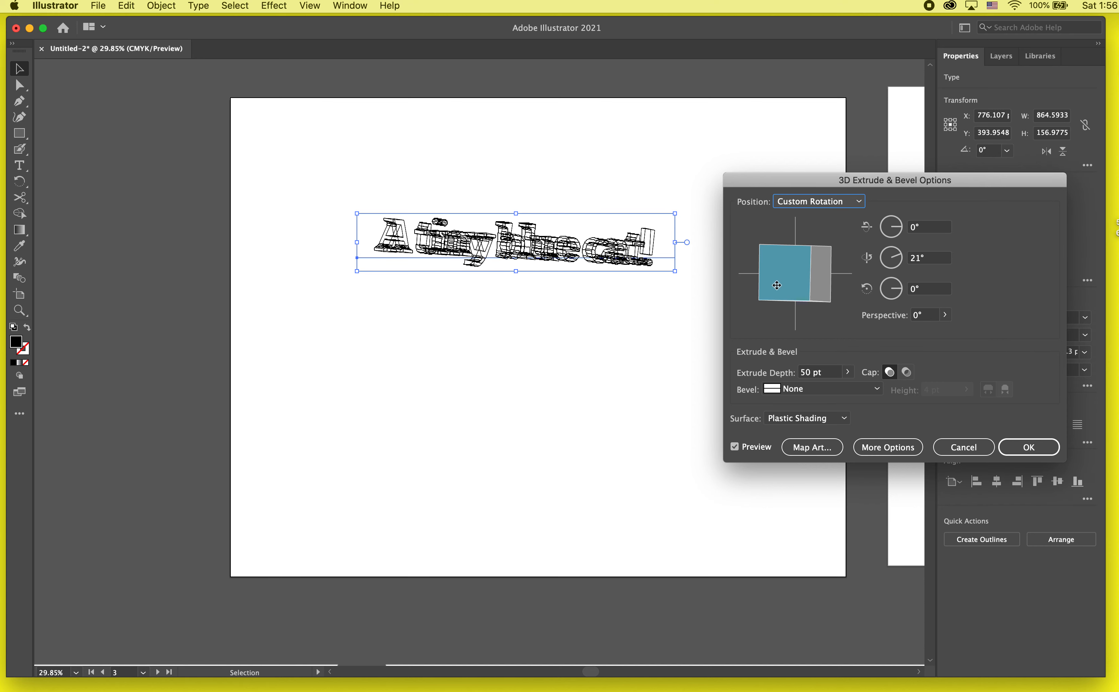
click(945, 314)
drag(909, 331, 923, 331)
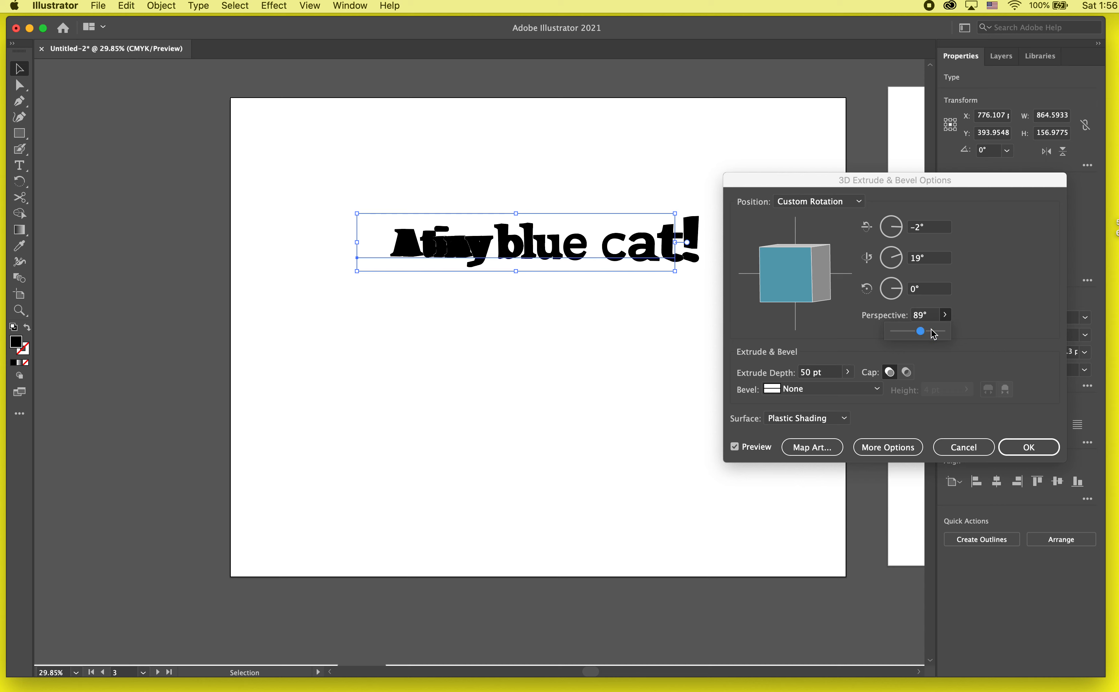
click(908, 373)
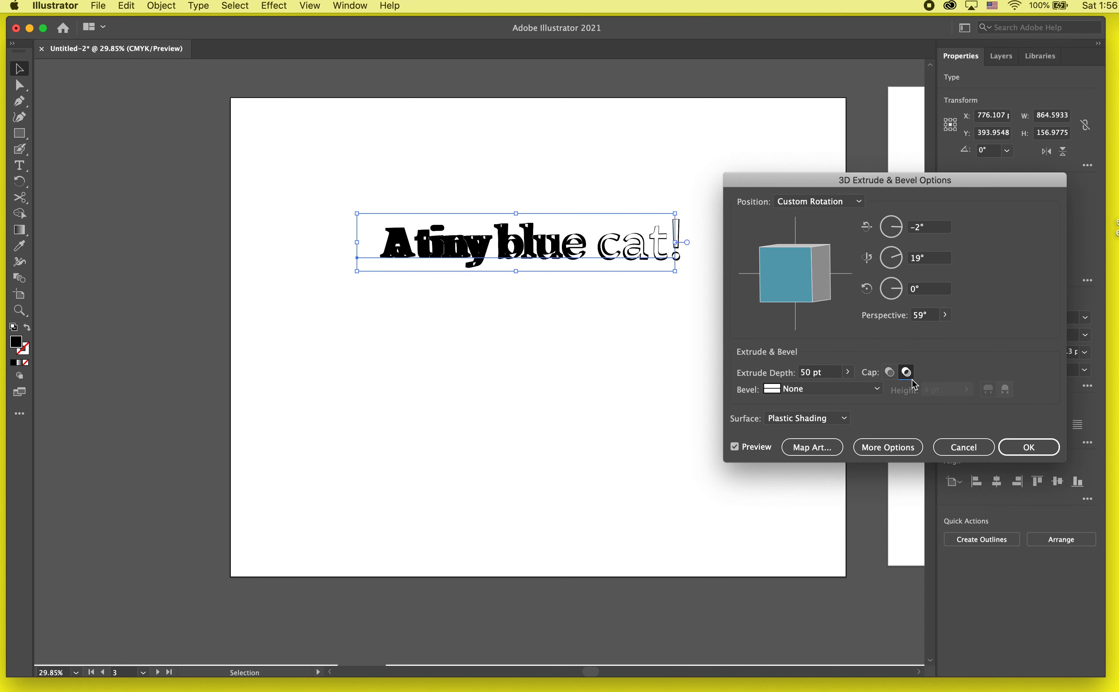
click(890, 372)
- Set the extrude depth of the text's 3D effect to 797 pt
click(848, 371)
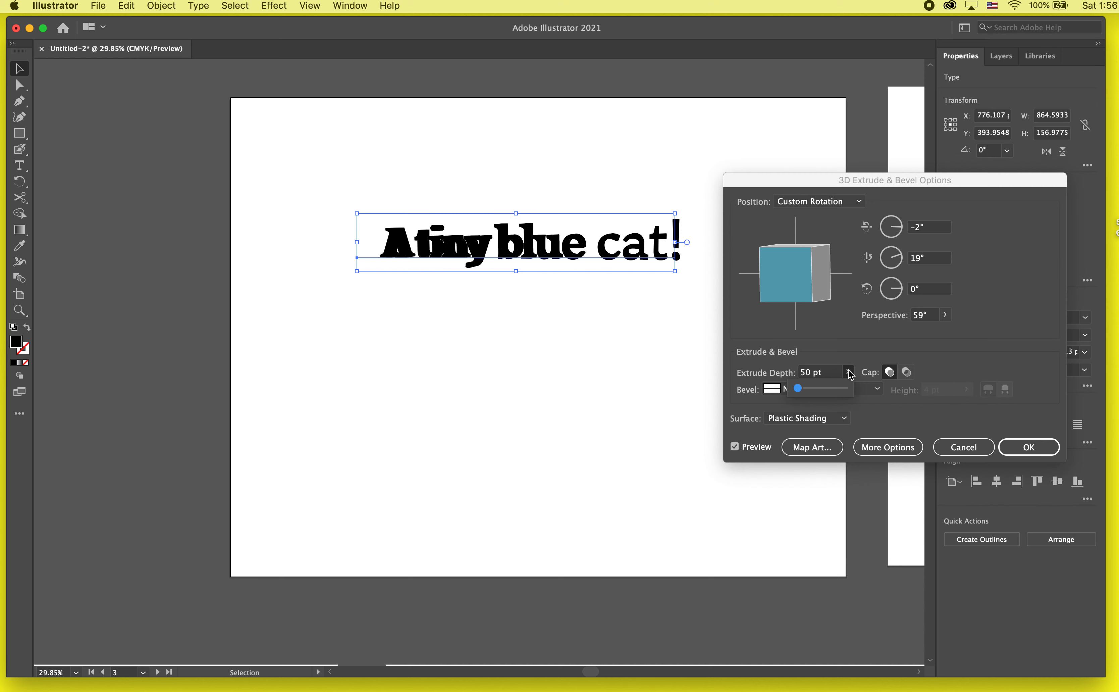
click(828, 389)
drag(821, 389, 817, 389)
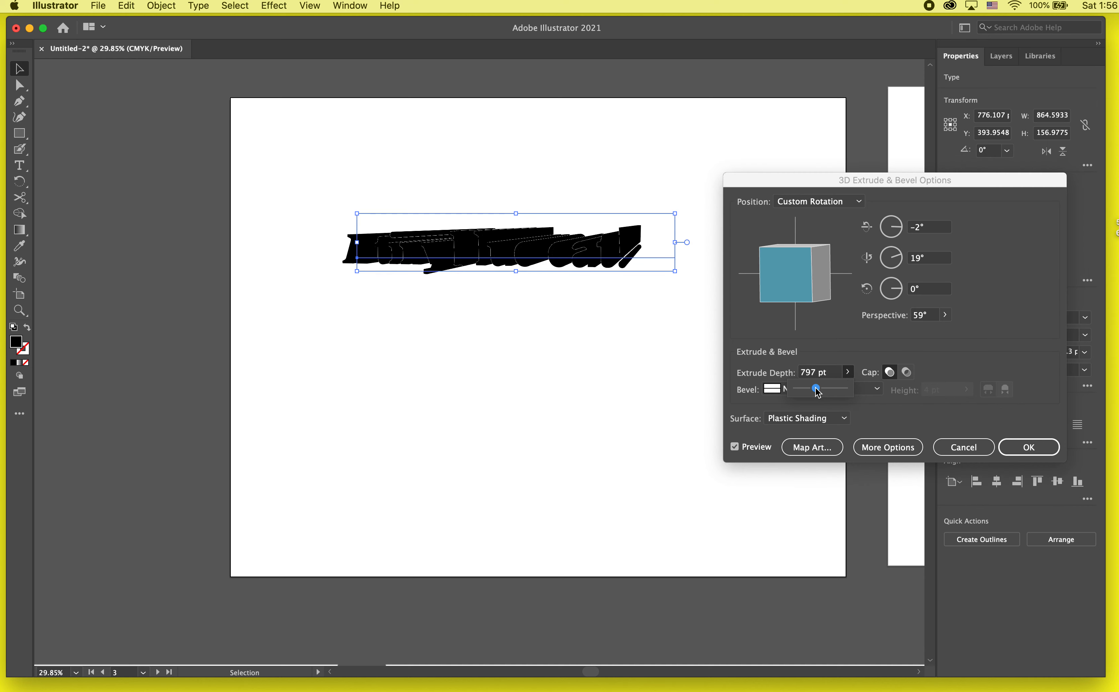
- Examine the available position, bevel and surface shading choices of the 3D effect
click(820, 425)
click(827, 422)
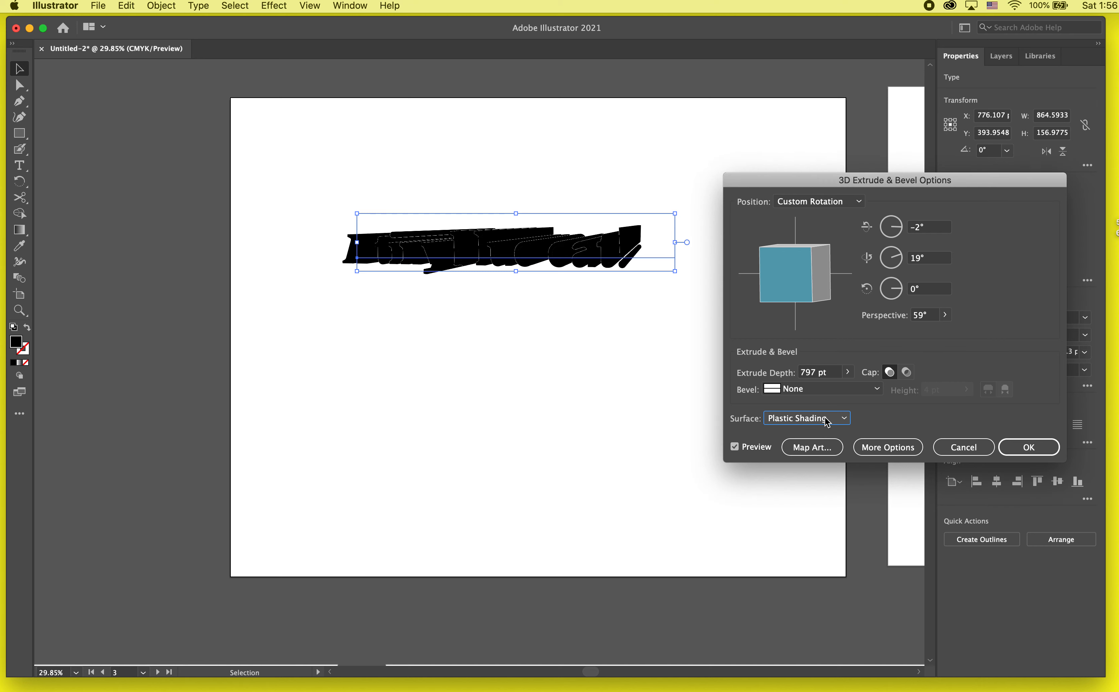
click(859, 202)
click(993, 204)
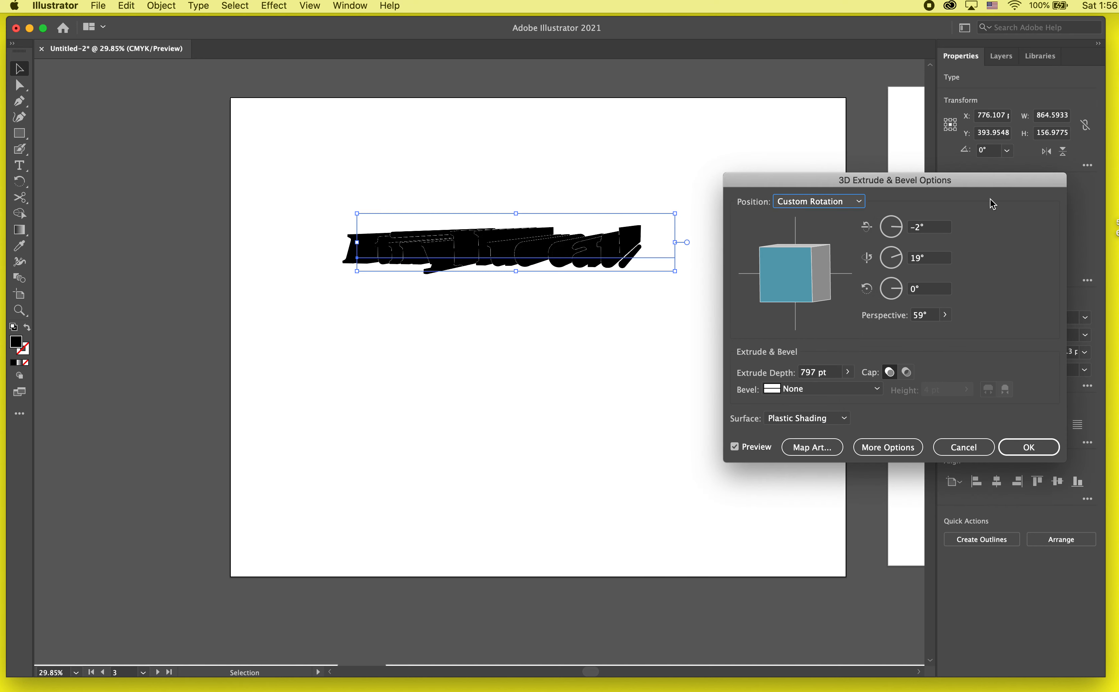
click(876, 388)
click(877, 388)
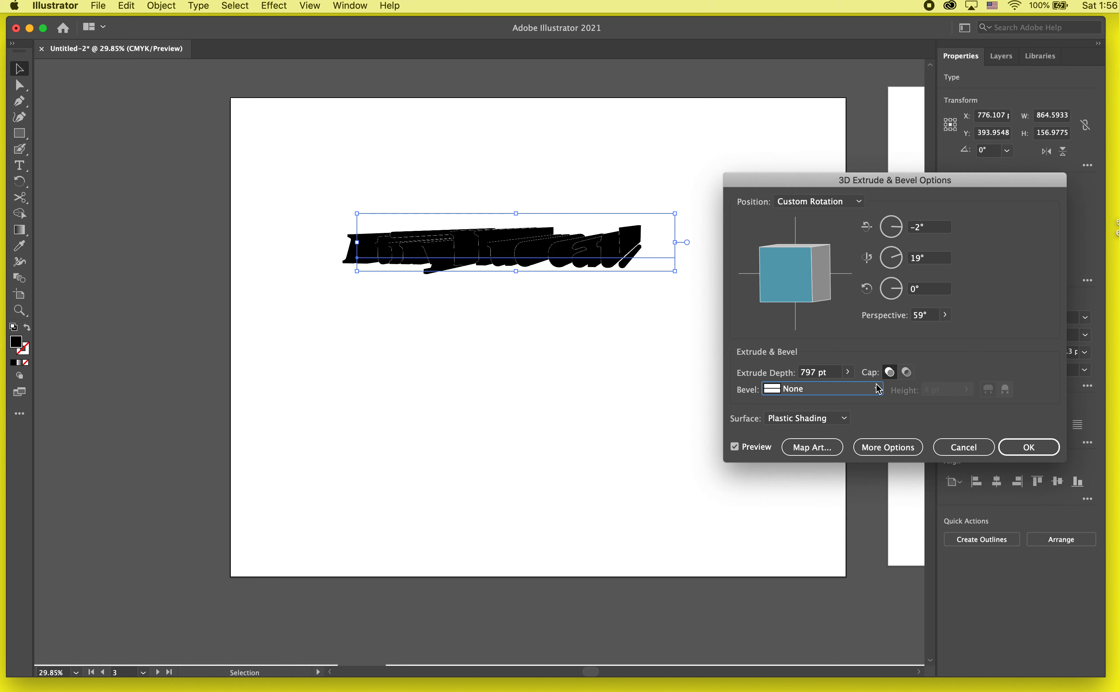
click(844, 419)
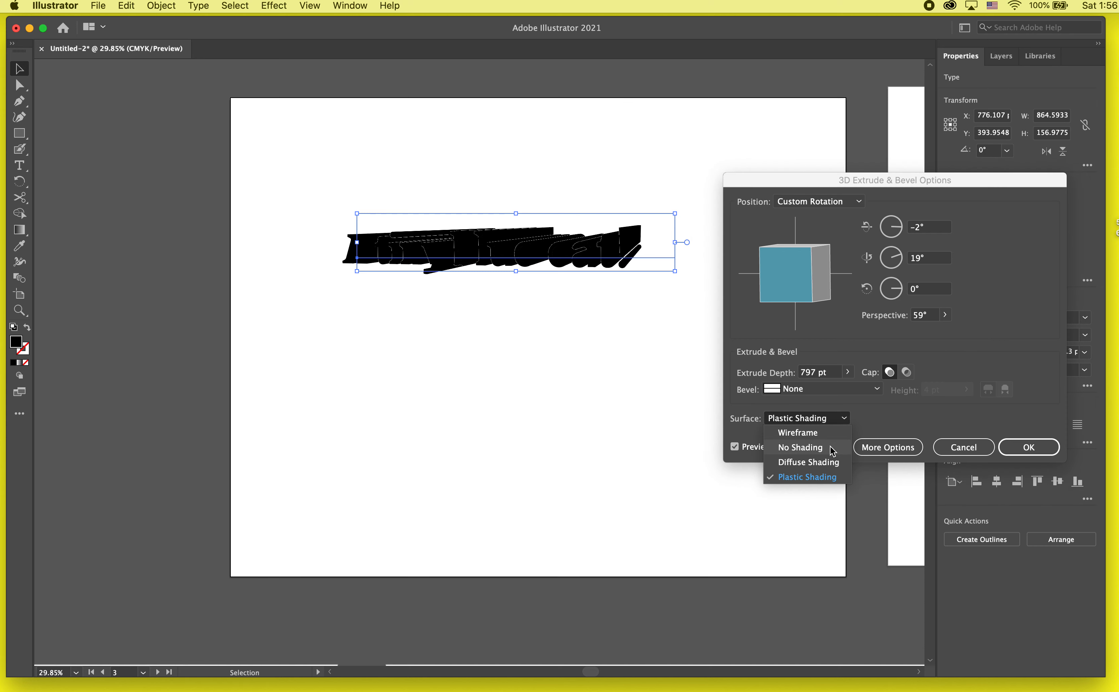
click(894, 451)
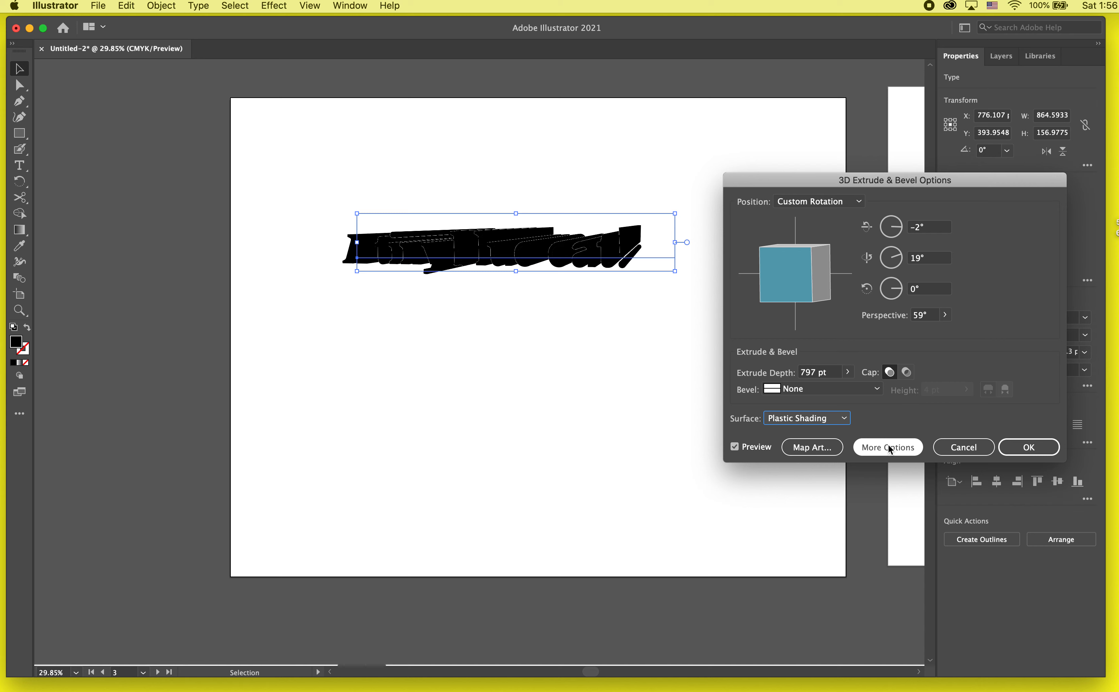
- Show the additional surface settings, move the light to the lower left of the shading sphere, and set the shading color to Custom
click(903, 448)
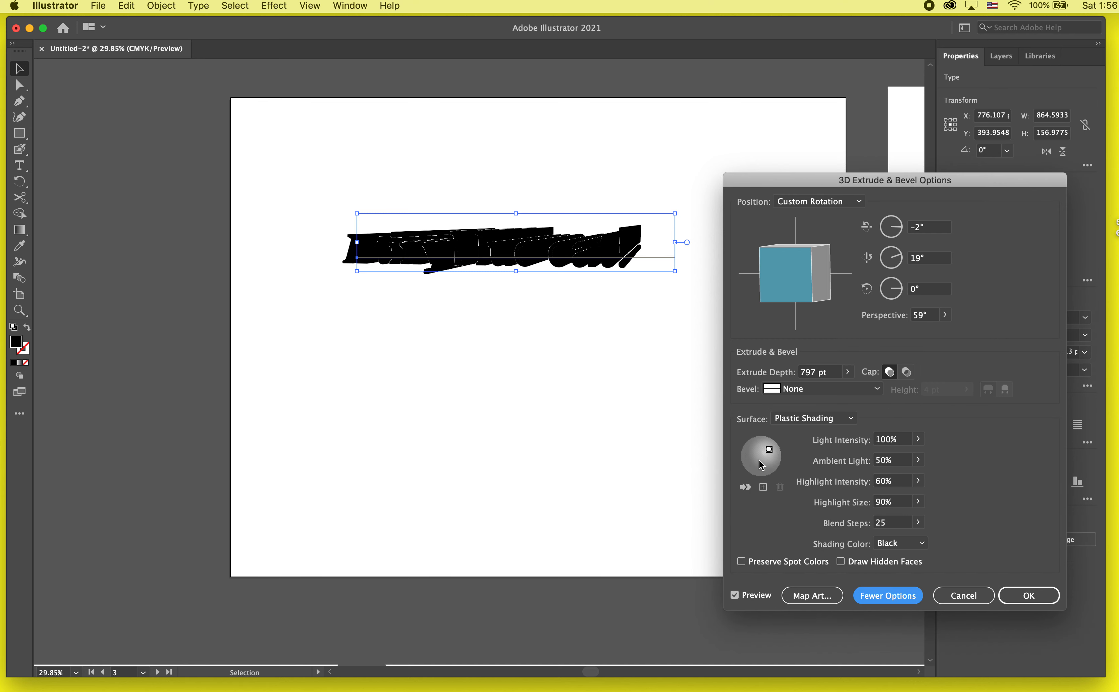
mouse_move(771, 448)
mouse_down()
mouse_move(746, 460)
mouse_move(759, 465)
mouse_up()
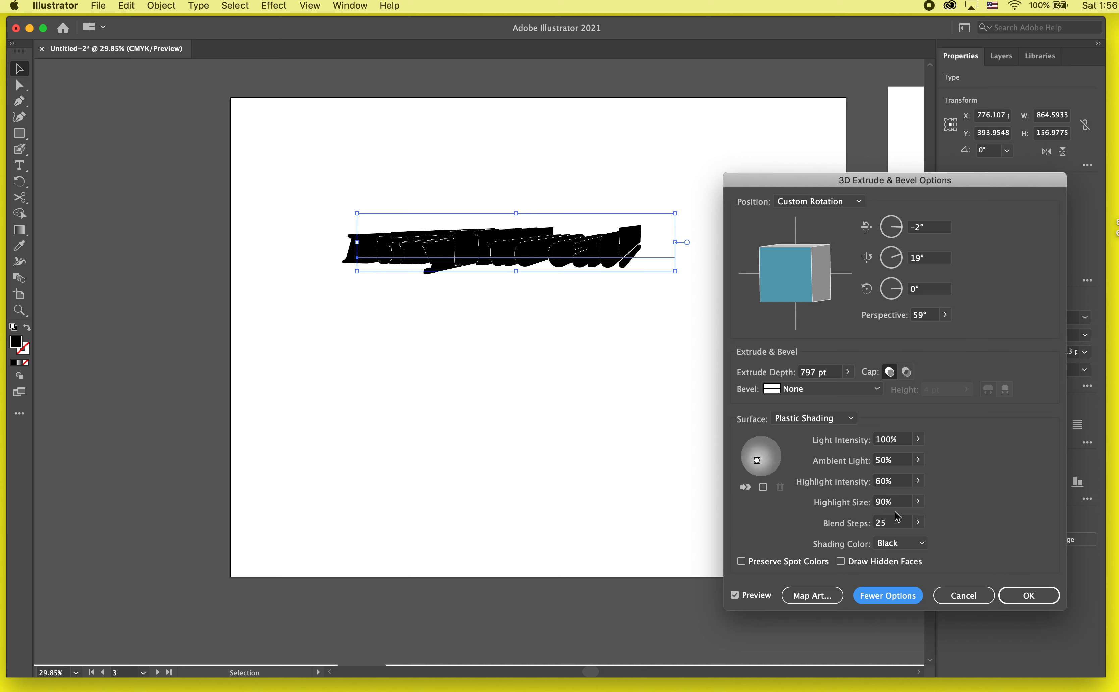
click(901, 543)
click(993, 526)
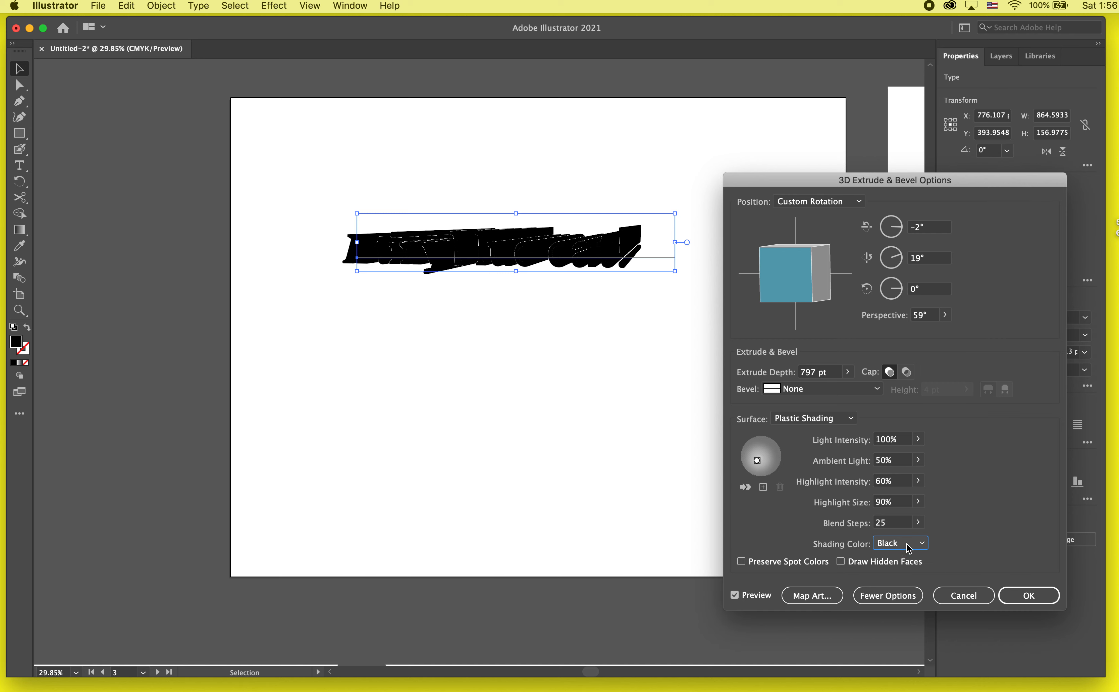
click(909, 547)
click(905, 585)
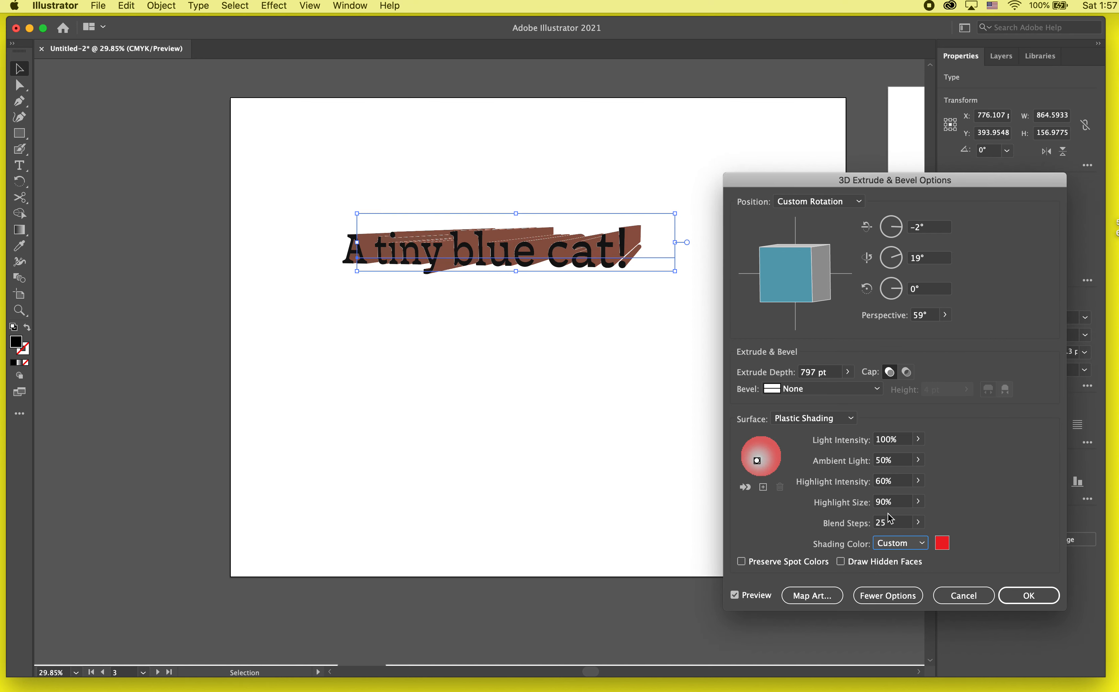
- Change the 3D effect's custom shading color to a muted green
click(942, 543)
click(460, 321)
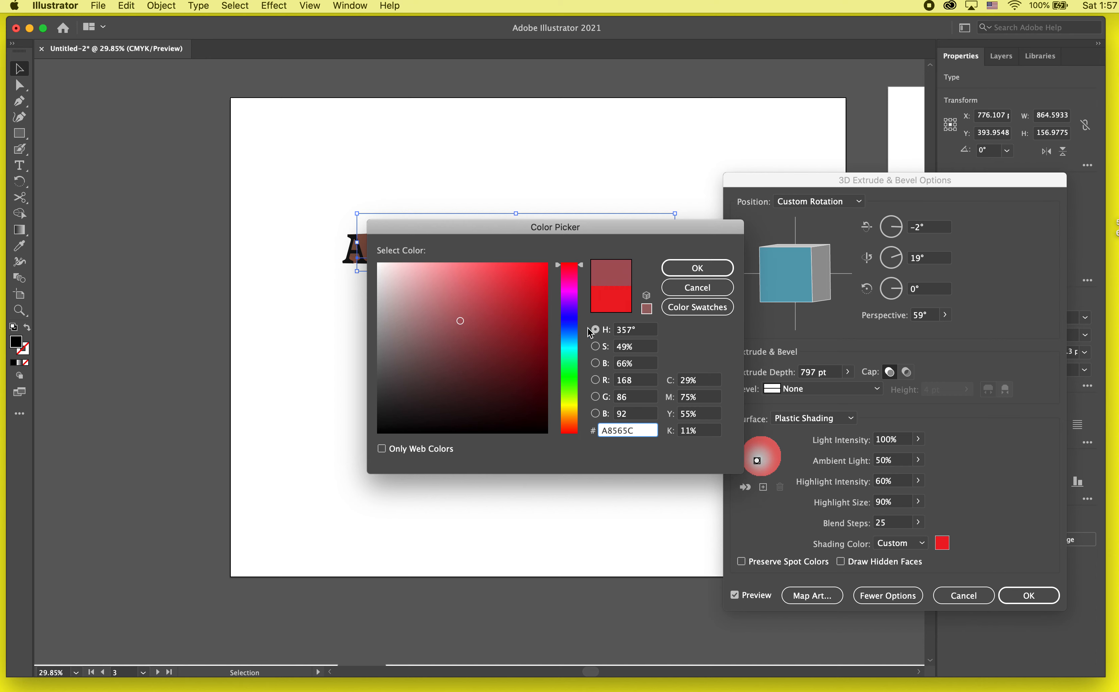
click(569, 394)
click(698, 268)
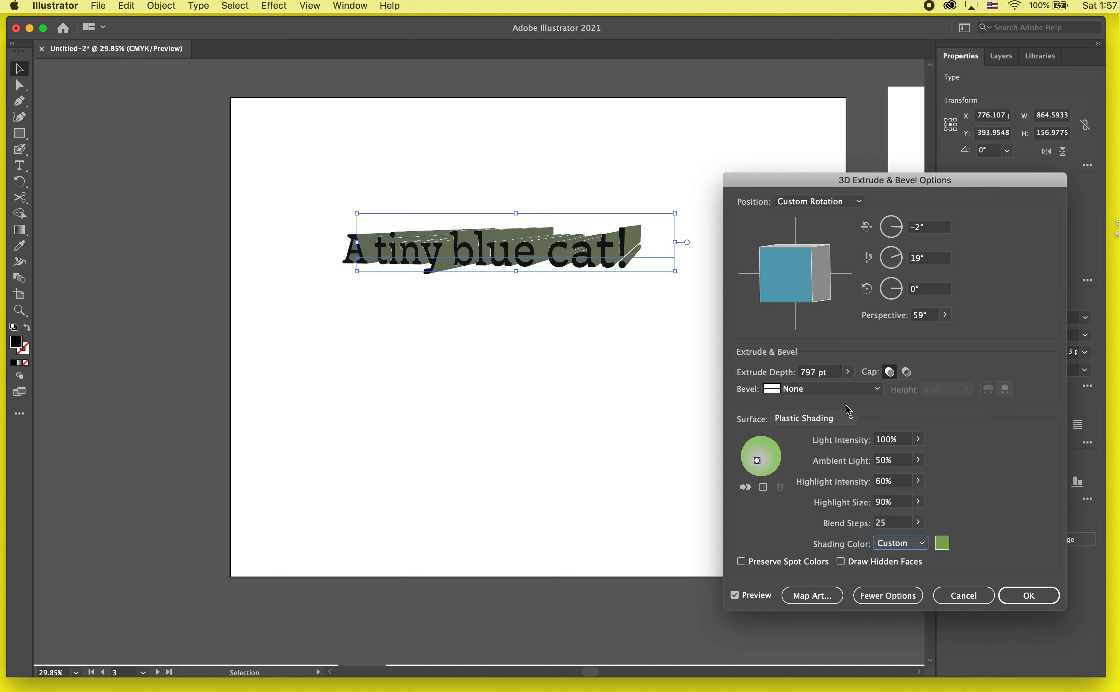
click(884, 600)
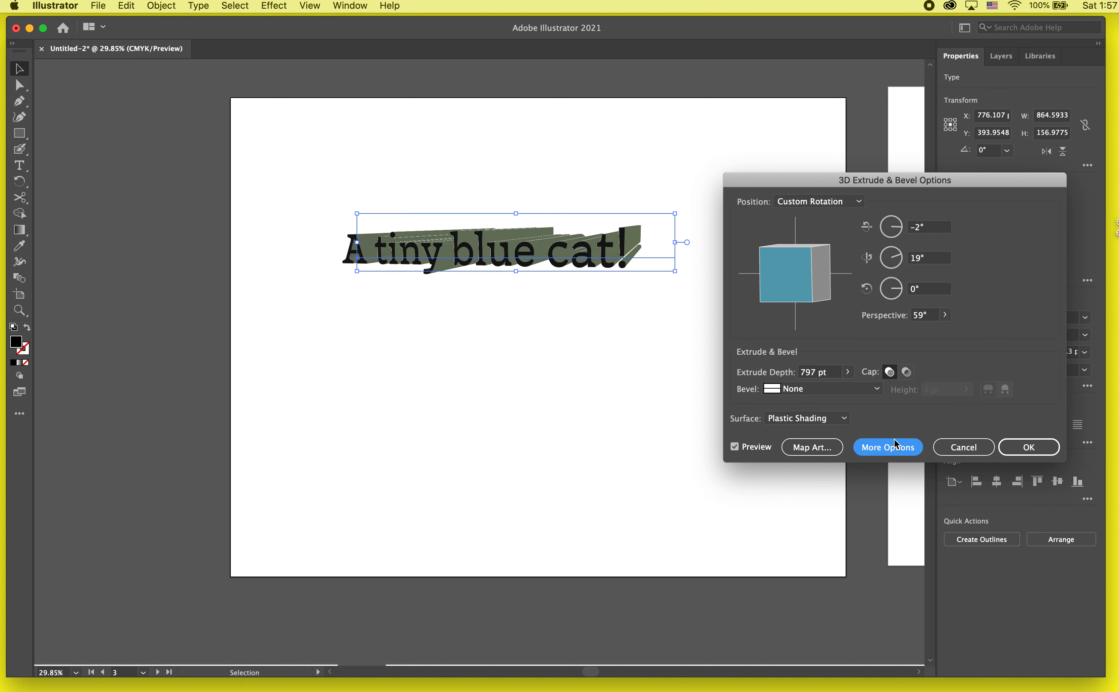
click(913, 448)
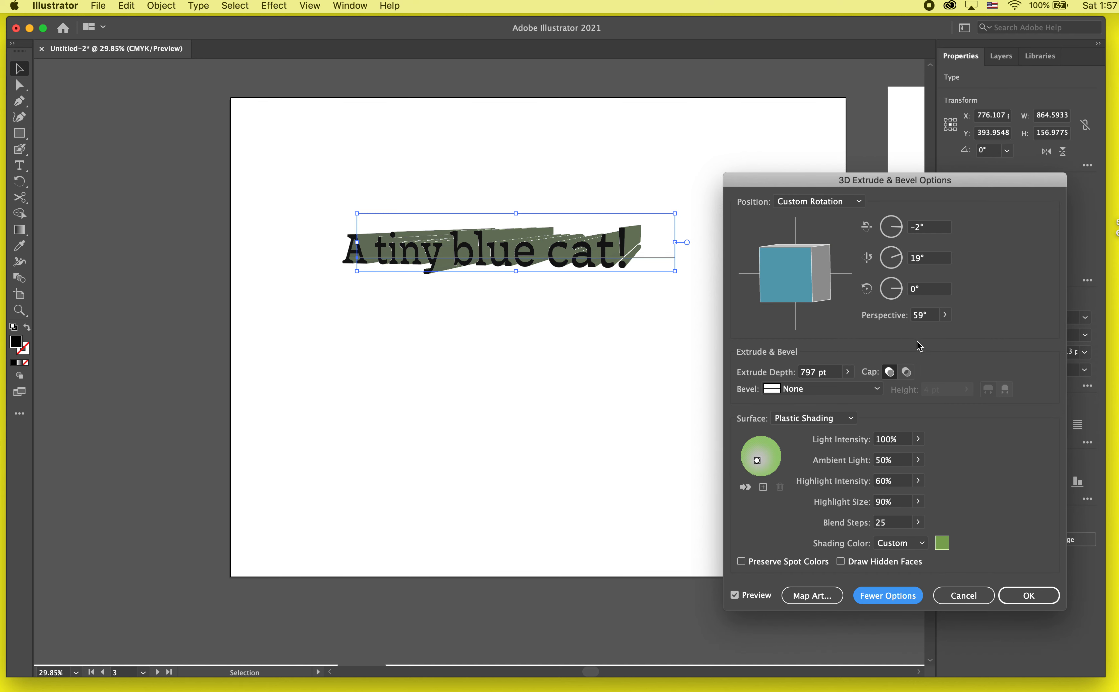
- Set the 3D effect's perspective to 39° and its custom shading color to a bright magenta-purple, and apply the effect
click(945, 315)
drag(911, 332, 902, 333)
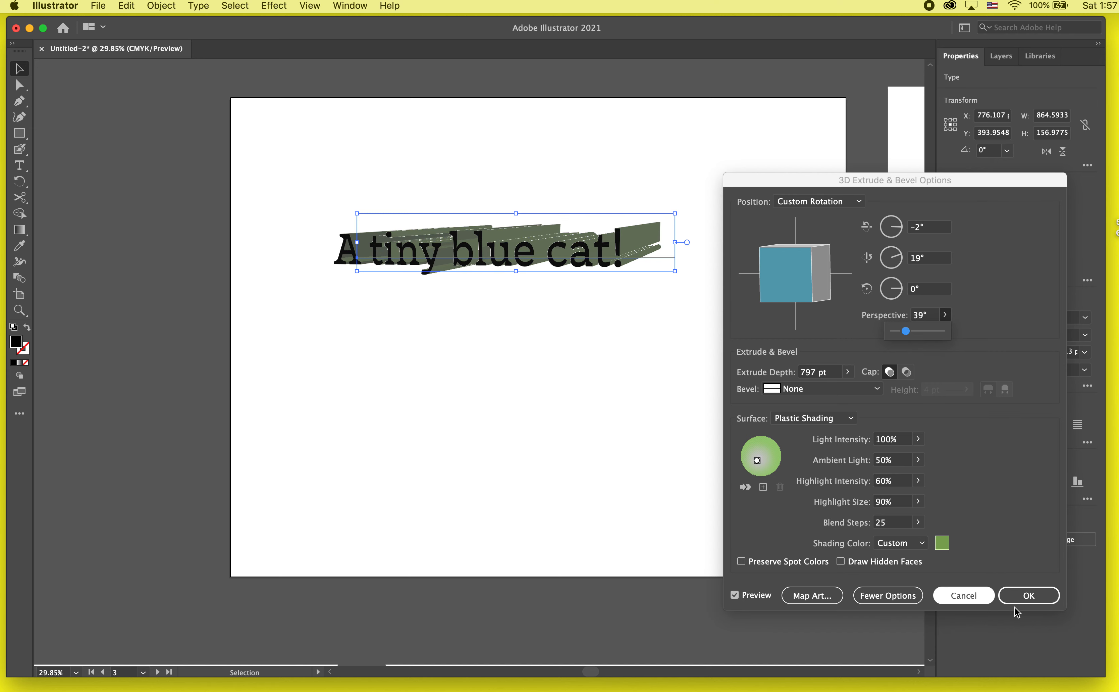
click(942, 543)
click(575, 293)
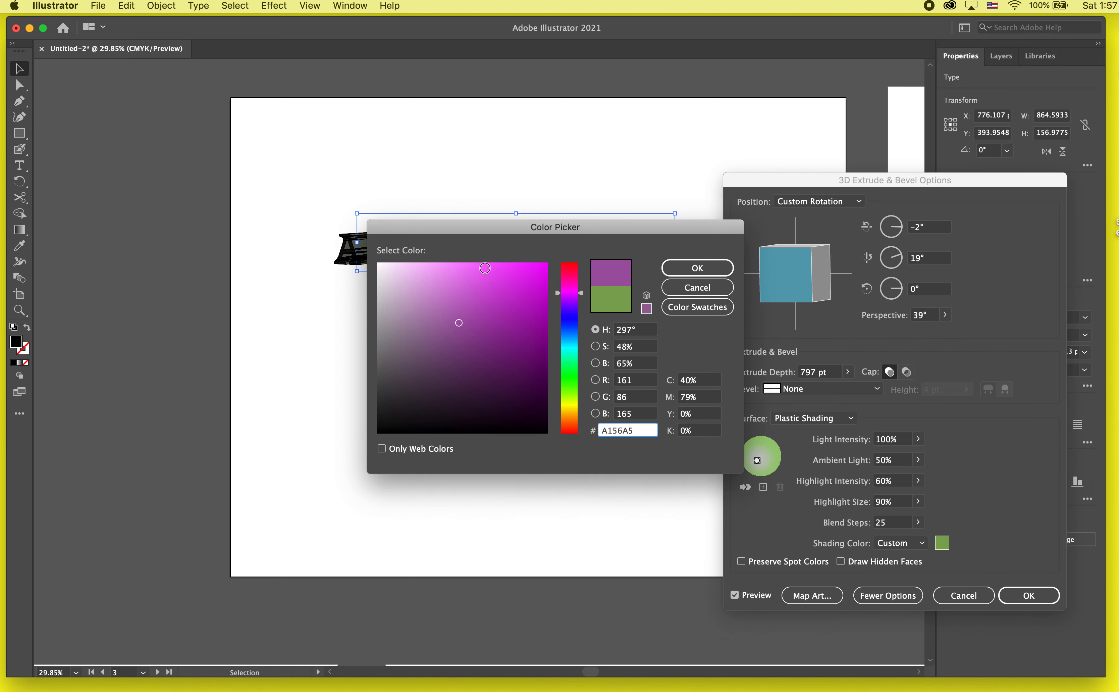
click(483, 270)
click(695, 269)
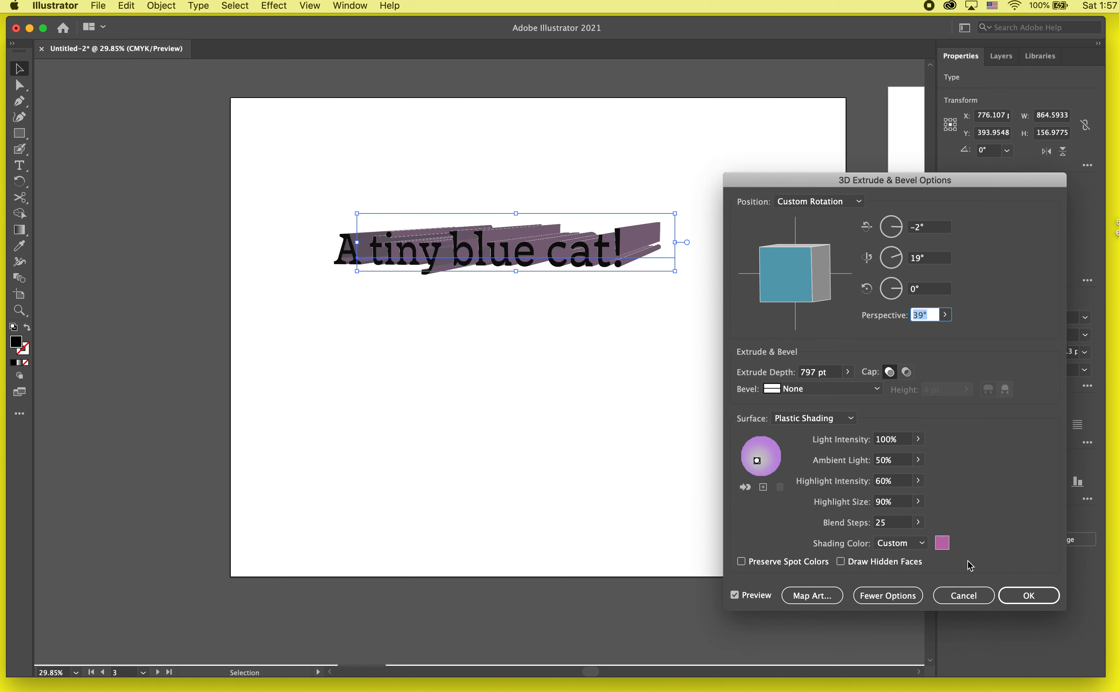
click(1030, 595)
click(601, 403)
- Recolor all characters of the extruded text with the pinkish-red fill F70D4F
scroll(510, 317, up, 3)
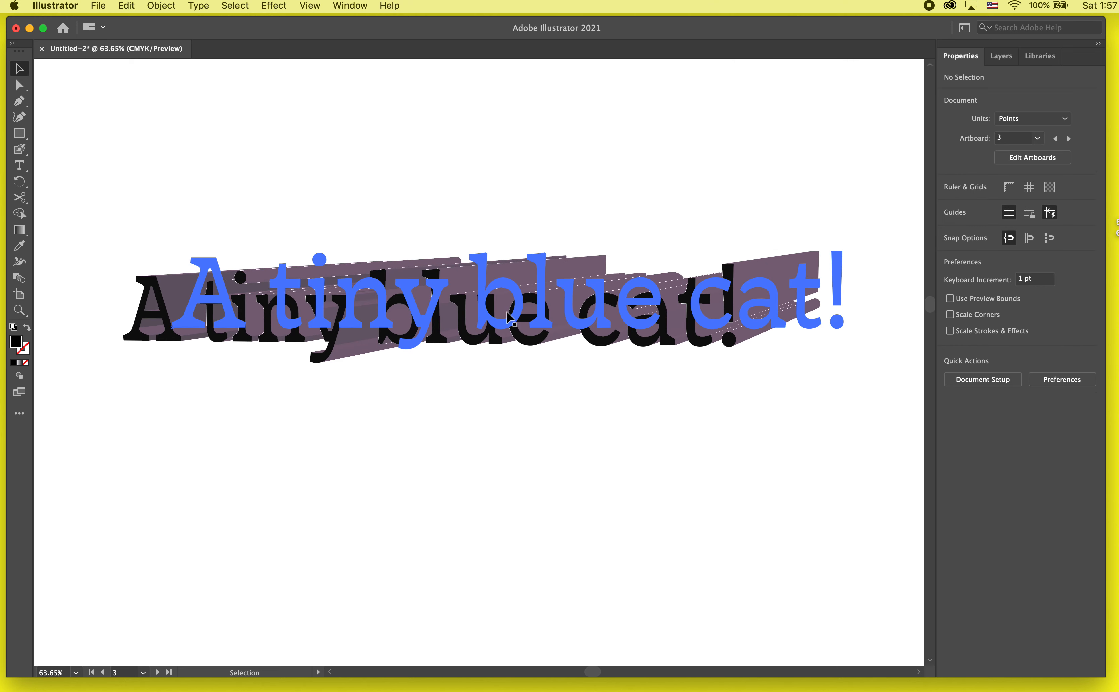
click(510, 318)
triple_click(507, 316)
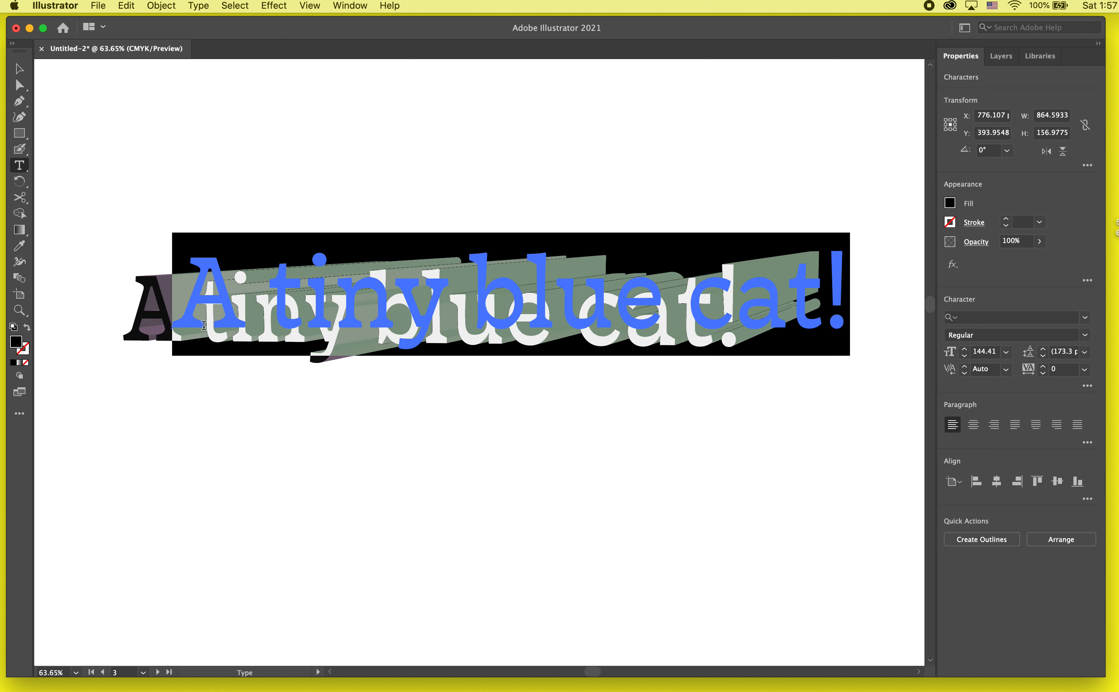
double_click(16, 342)
click(540, 267)
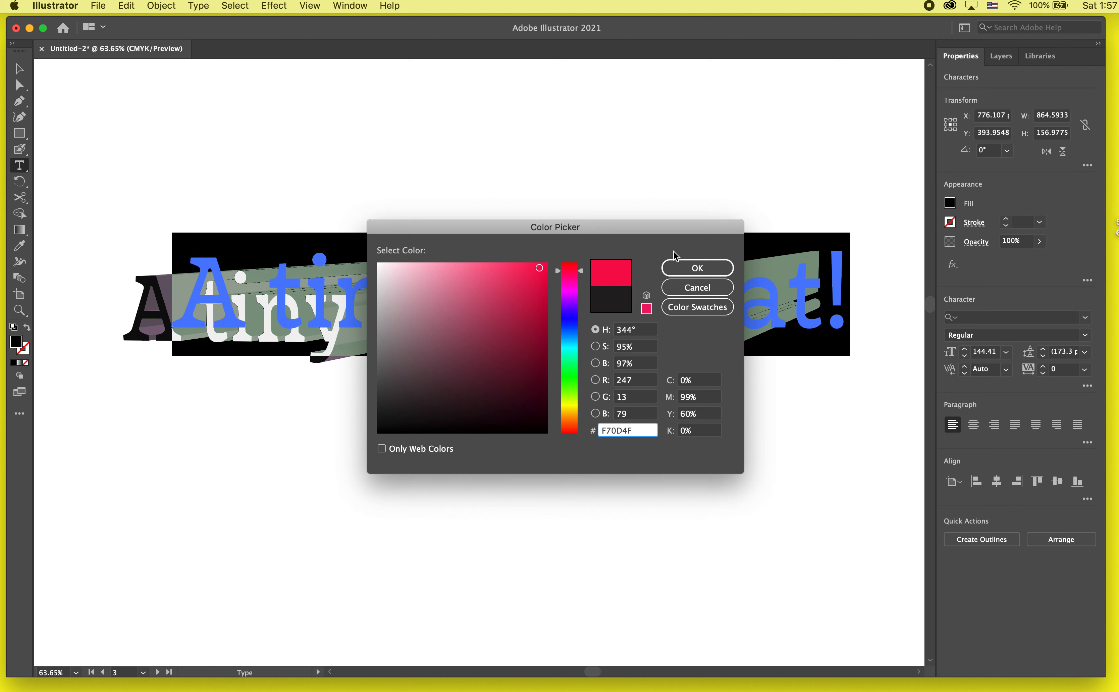
click(719, 267)
click(20, 69)
click(296, 143)
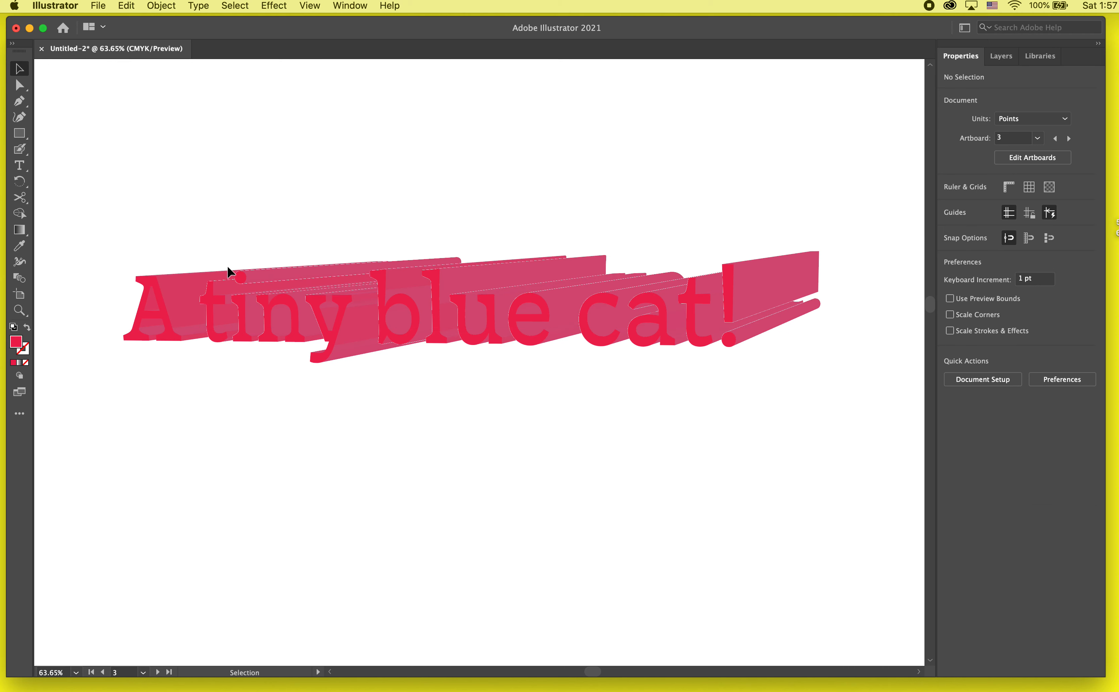
- Change the fill of all characters in the extruded text to the green swatch
click(475, 296)
double_click(475, 299)
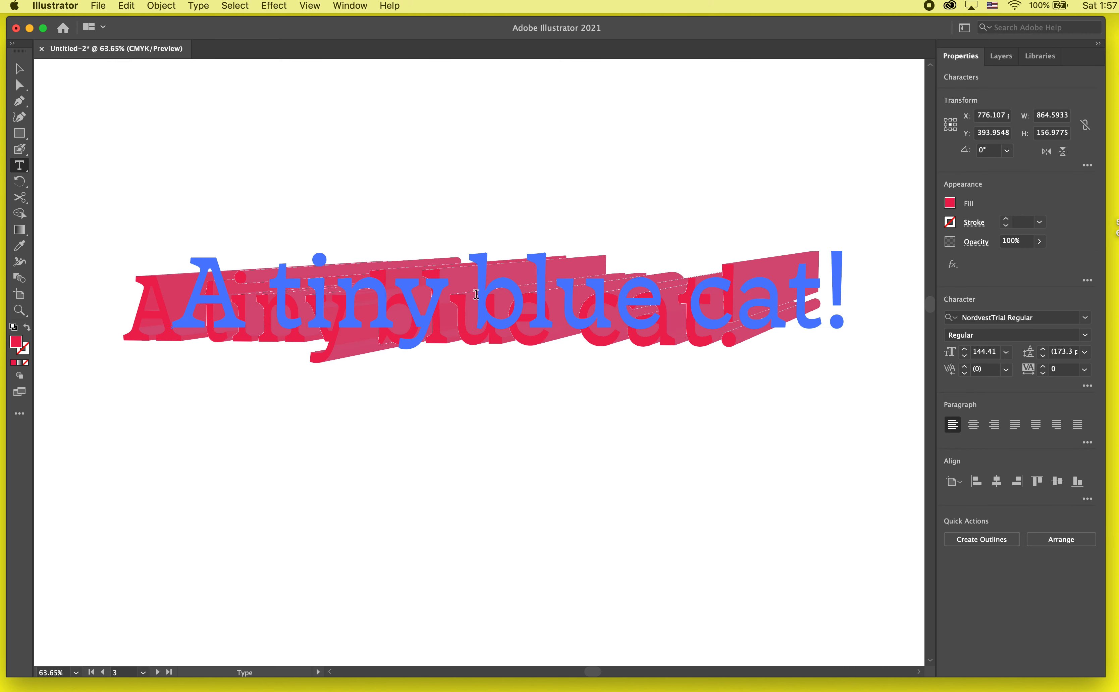
triple_click(475, 299)
click(950, 204)
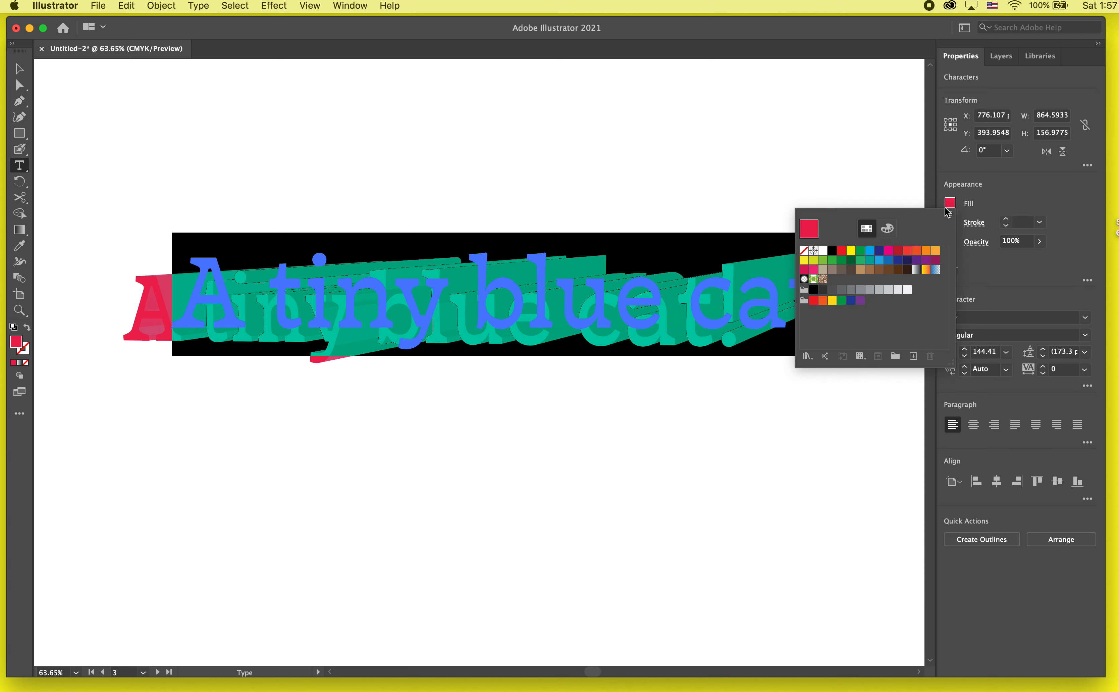
click(857, 252)
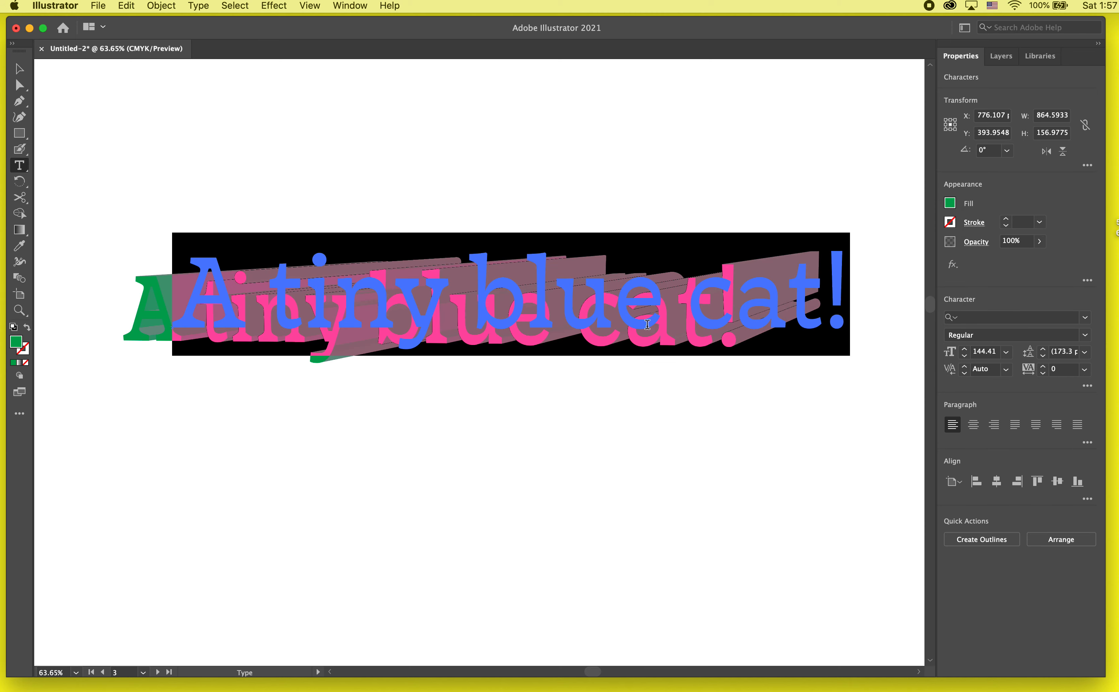
click(236, 250)
click(21, 69)
click(335, 146)
- Duplicate the green extruded text below the original, at about X 820.85 pt and Y 794.53 pt
scroll(335, 146, down, 3)
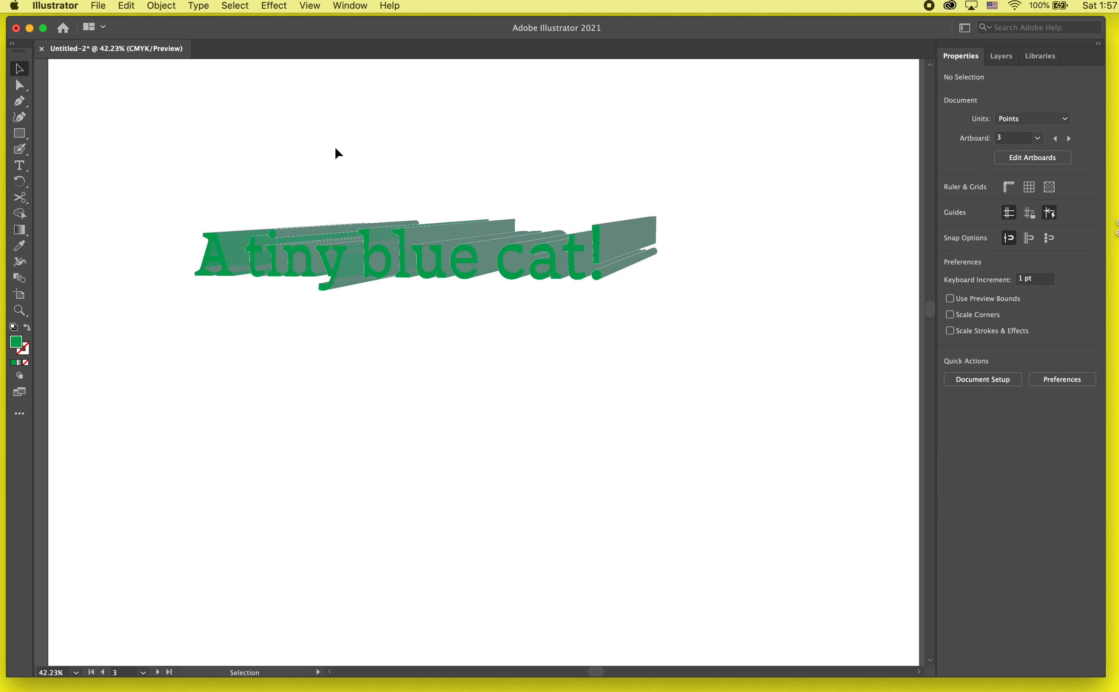
click(461, 265)
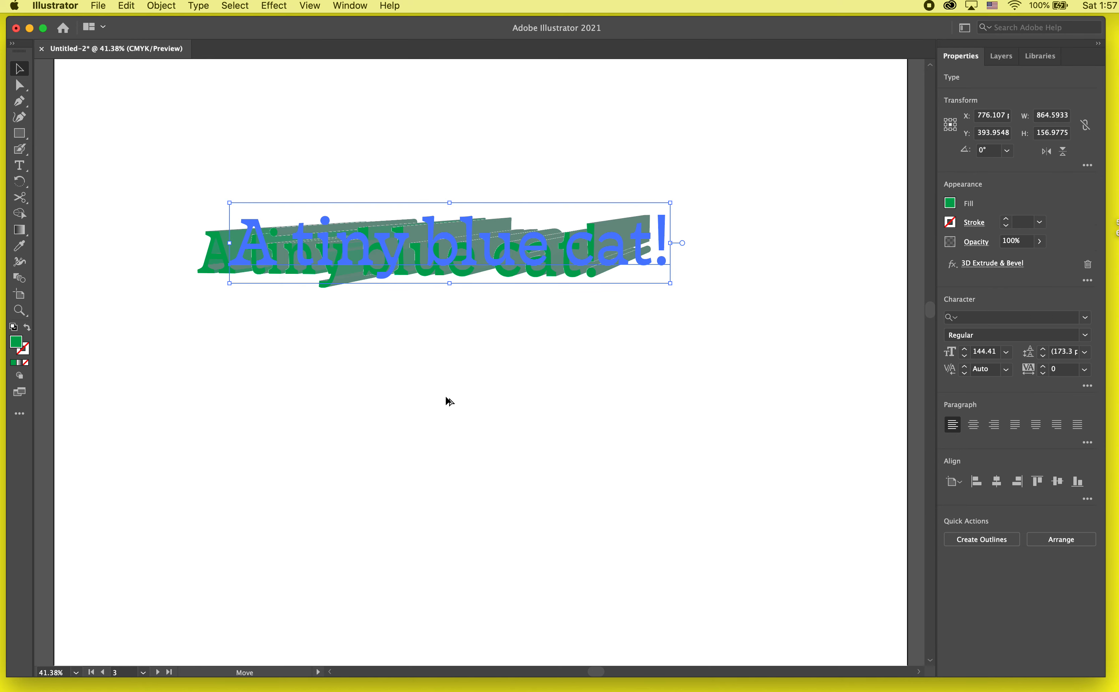
drag(494, 280, 517, 462)
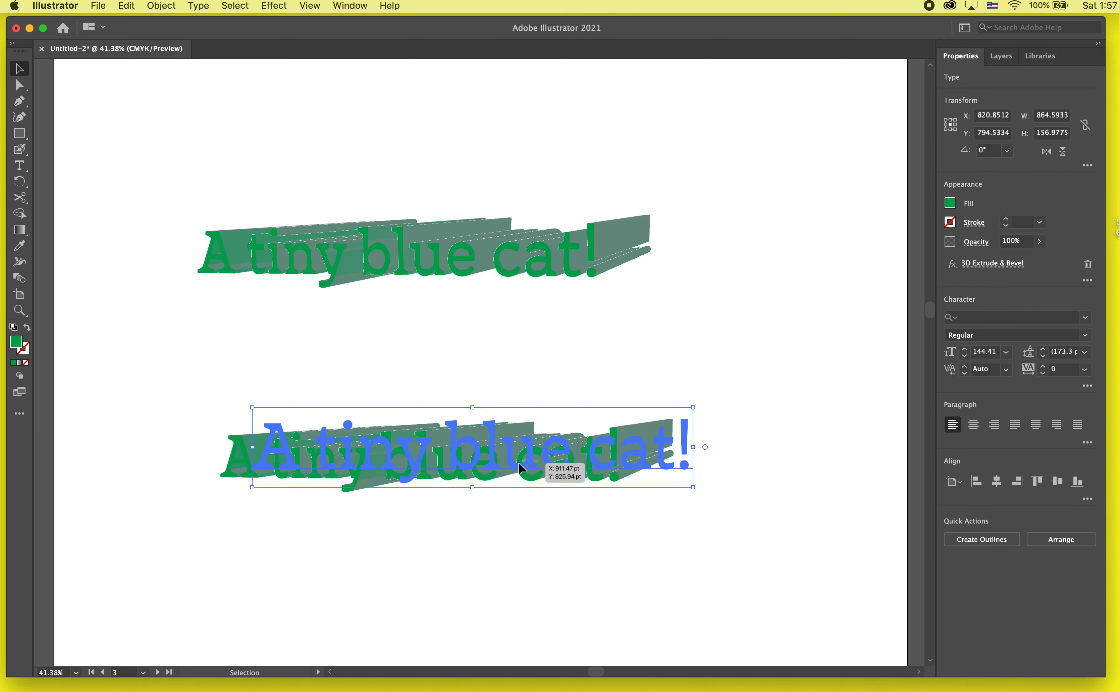
scroll(501, 484, up, 2)
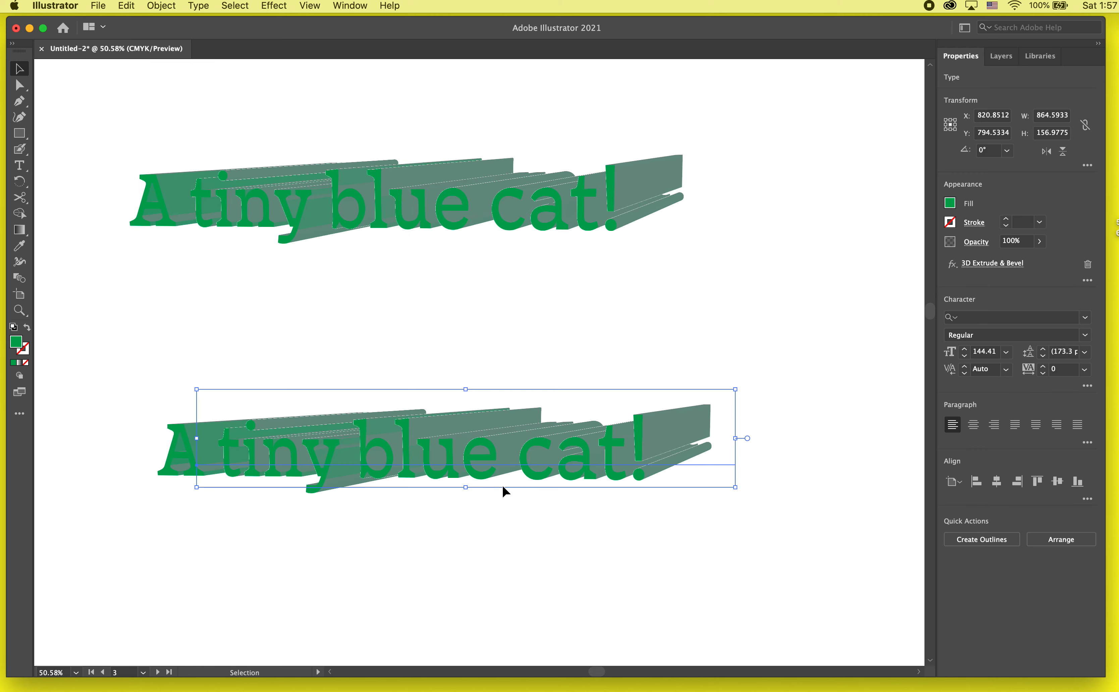
click(528, 533)
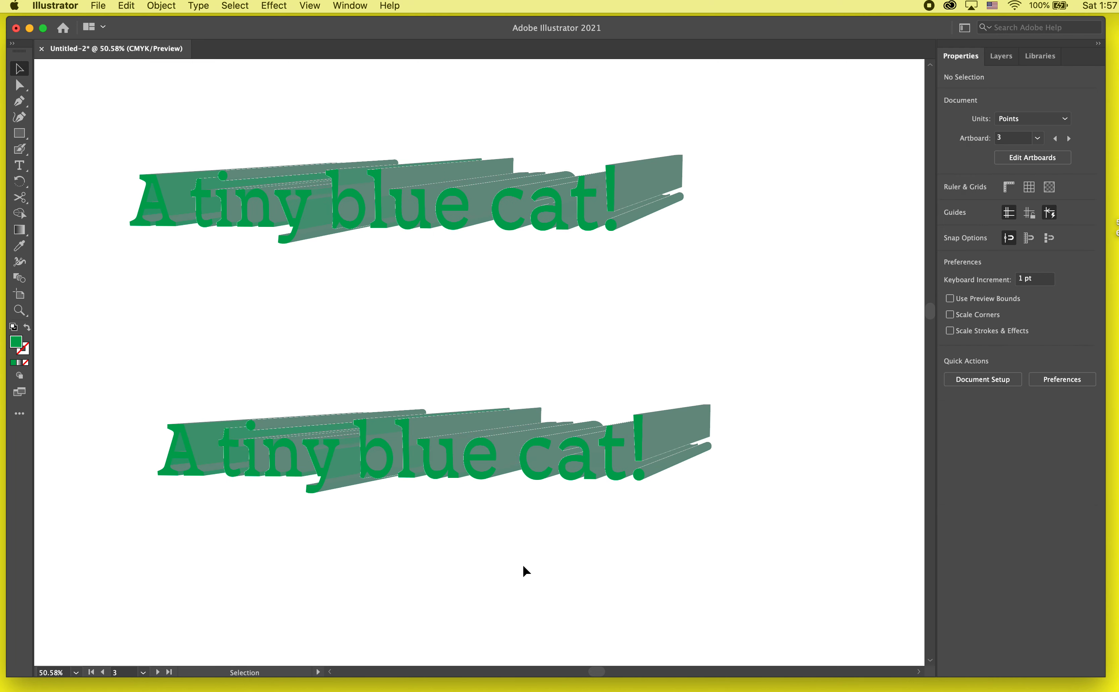
click(619, 192)
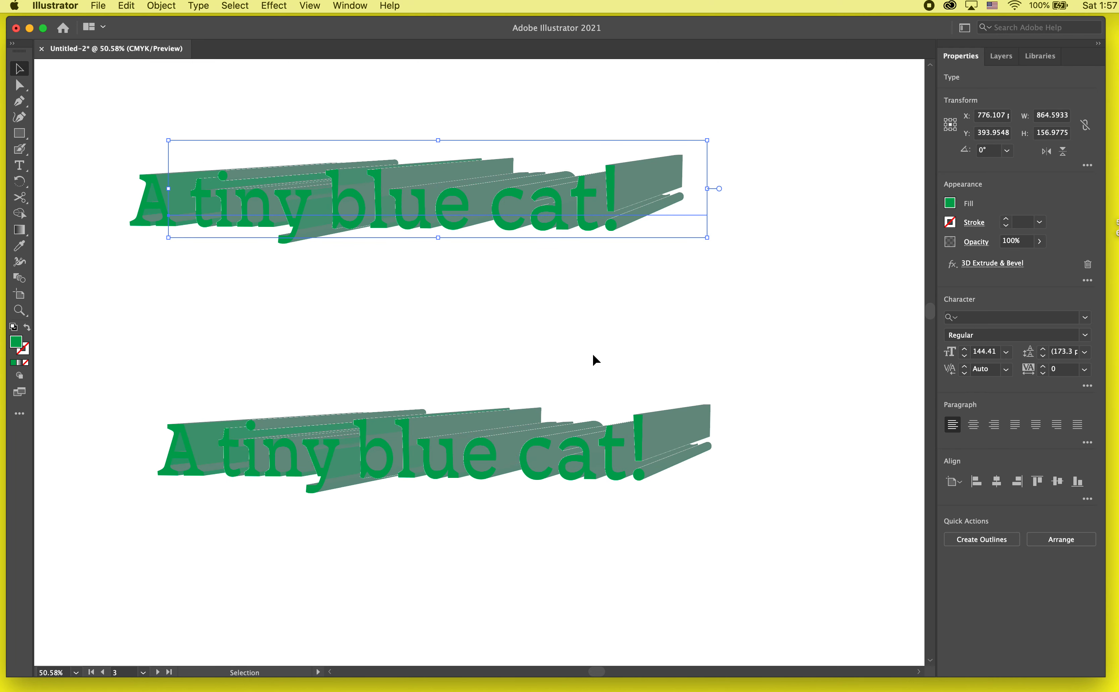
click(673, 333)
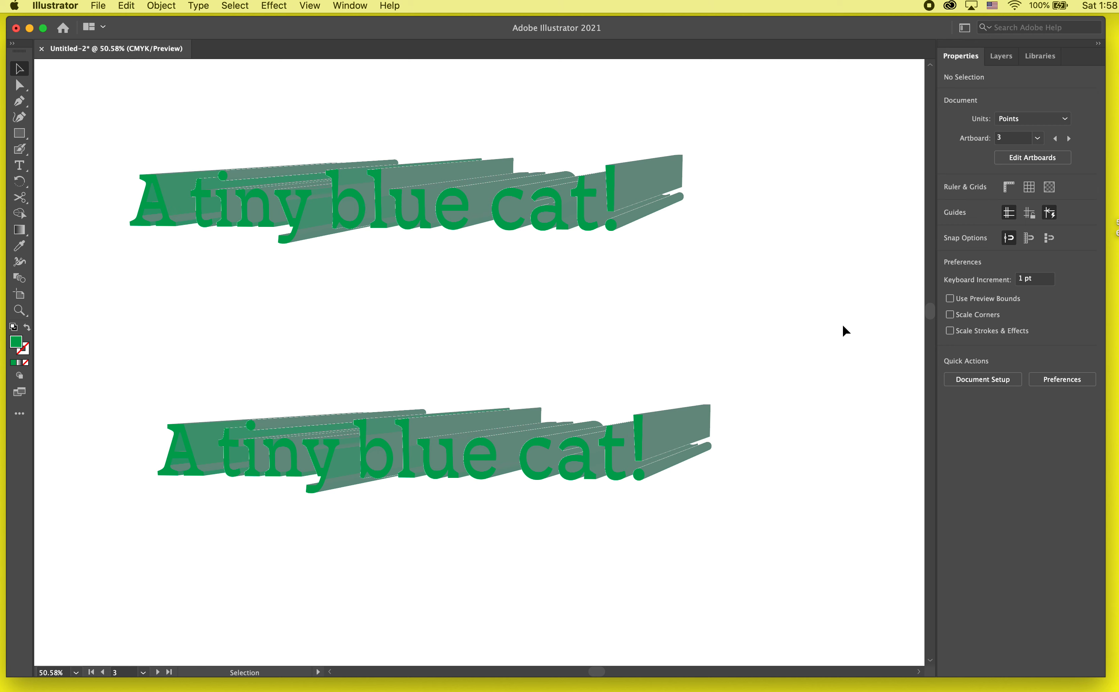
- Remove the 3D Extrude & Bevel effect from the lower text copy
click(653, 438)
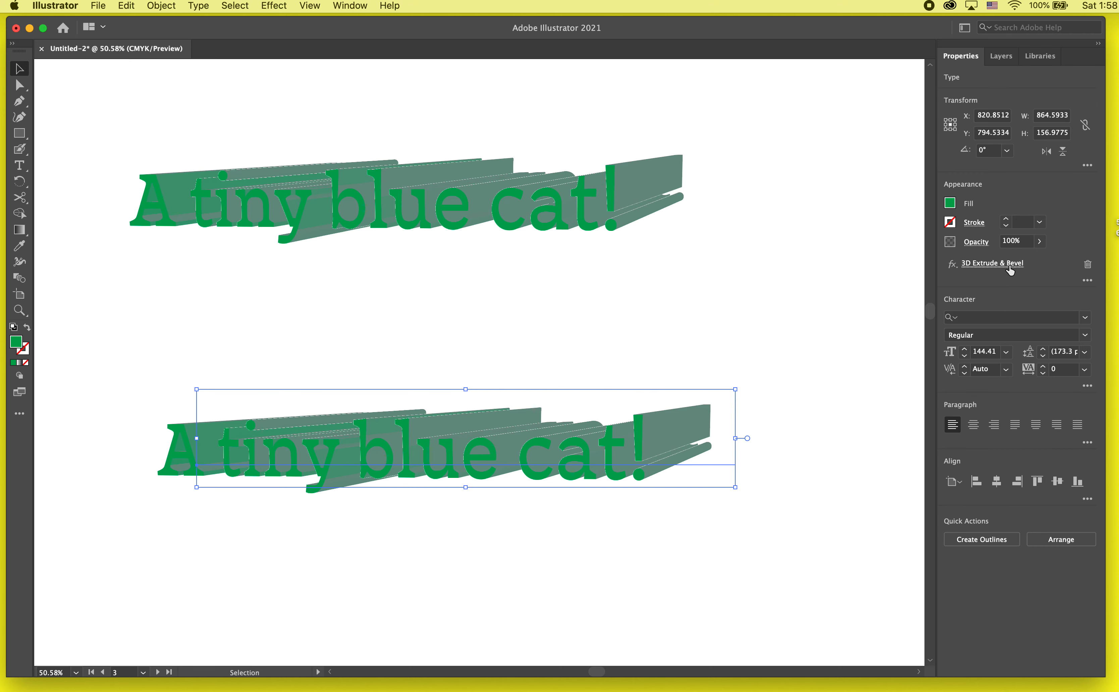
click(952, 264)
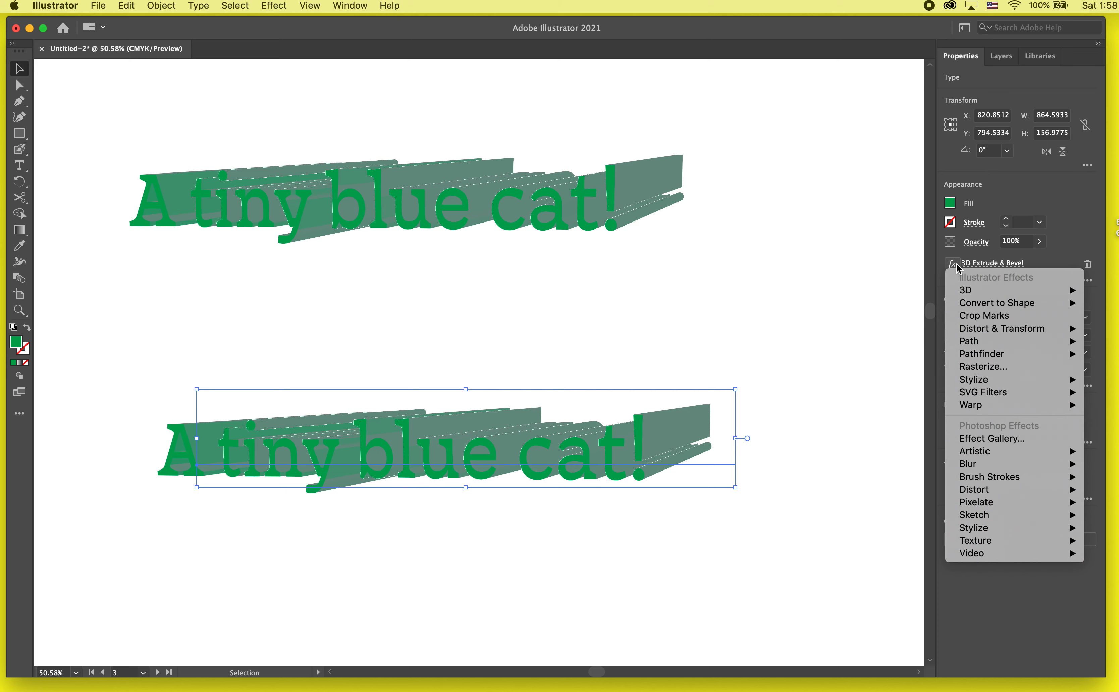
click(957, 264)
click(957, 264)
click(956, 264)
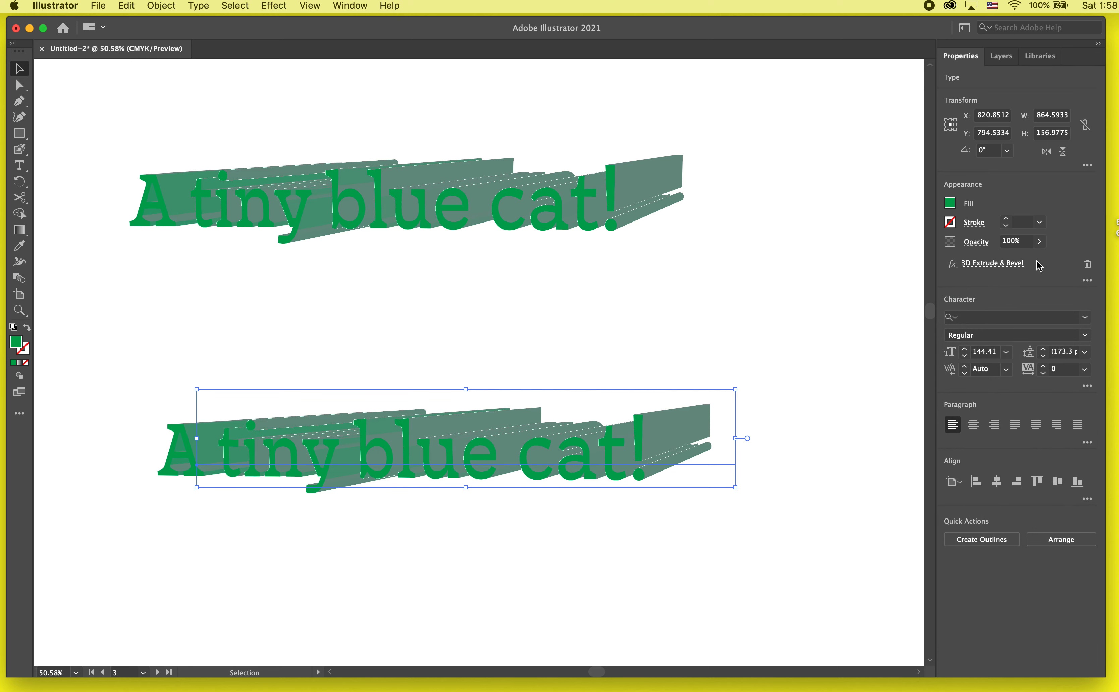
click(1088, 265)
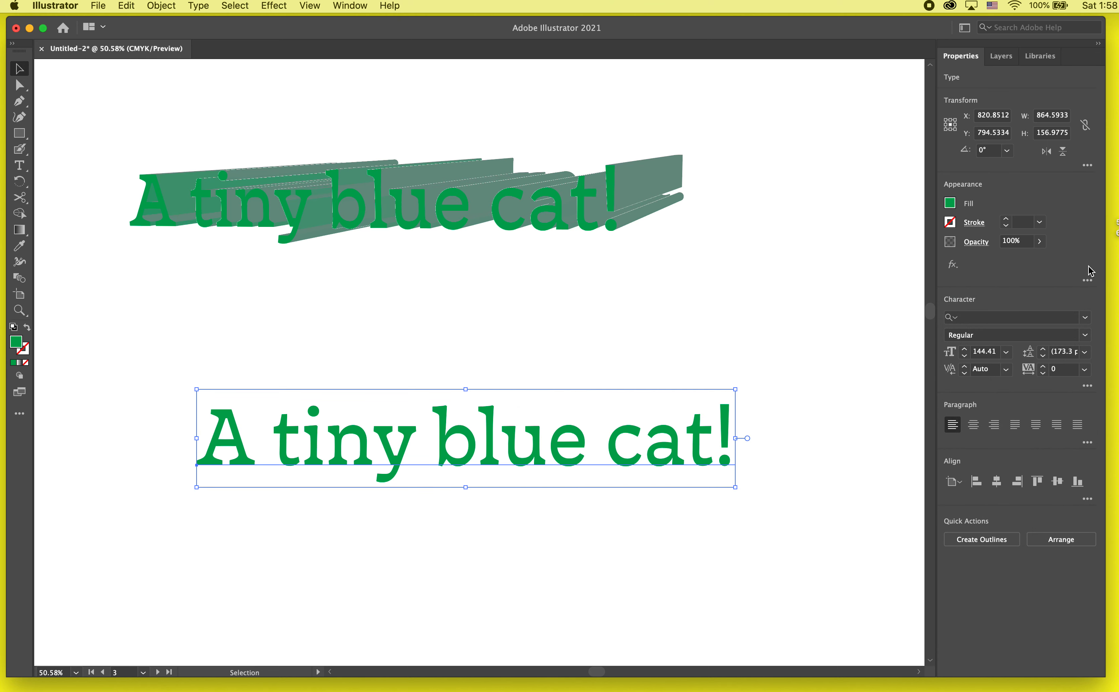
- Set the fill of the lower, flat text to black
click(715, 493)
click(707, 478)
click(950, 202)
click(833, 254)
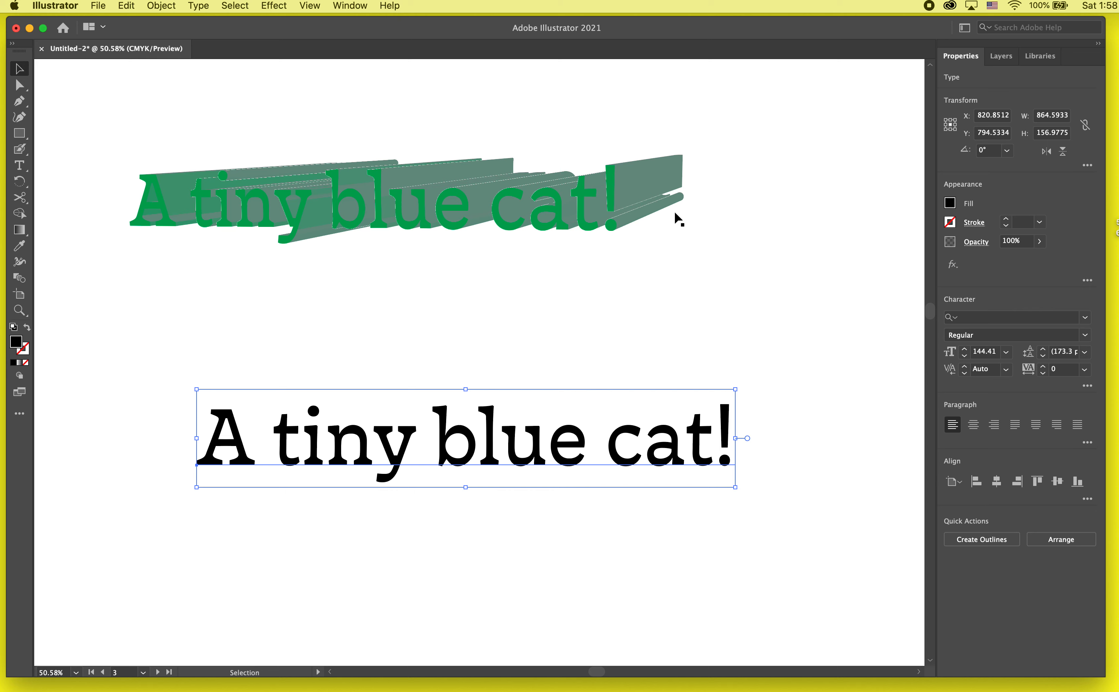
- Reopen the upper text's 3D Extrude & Bevel effect and set its X-axis rotation to -36° and perspective to 9°
click(611, 181)
click(1024, 265)
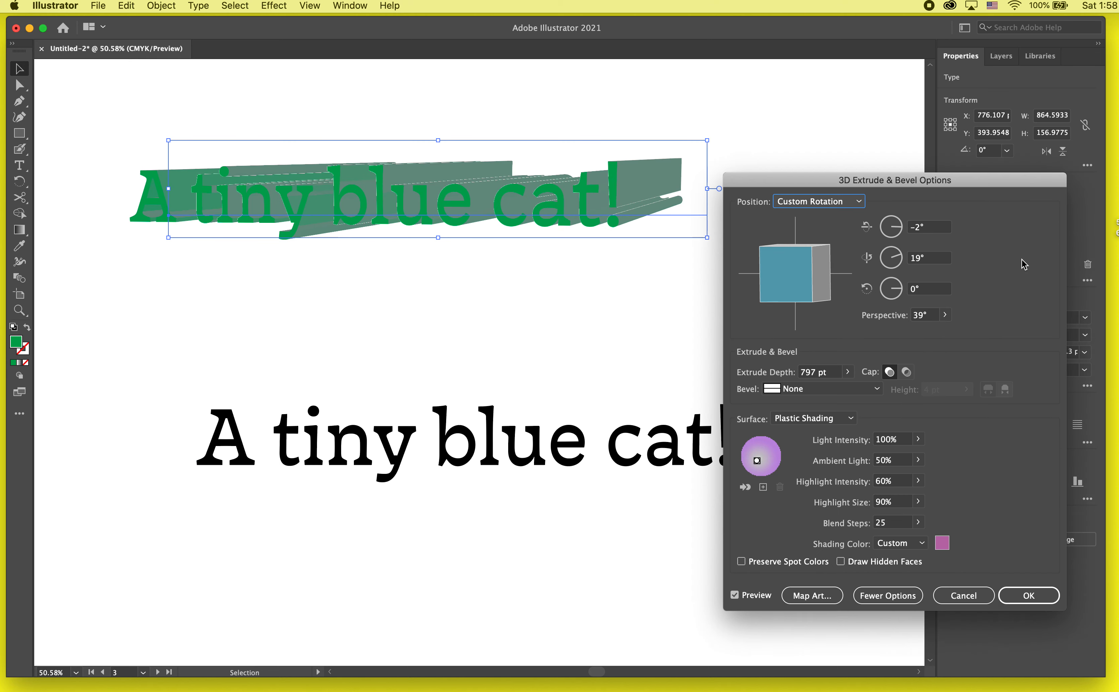
click(899, 232)
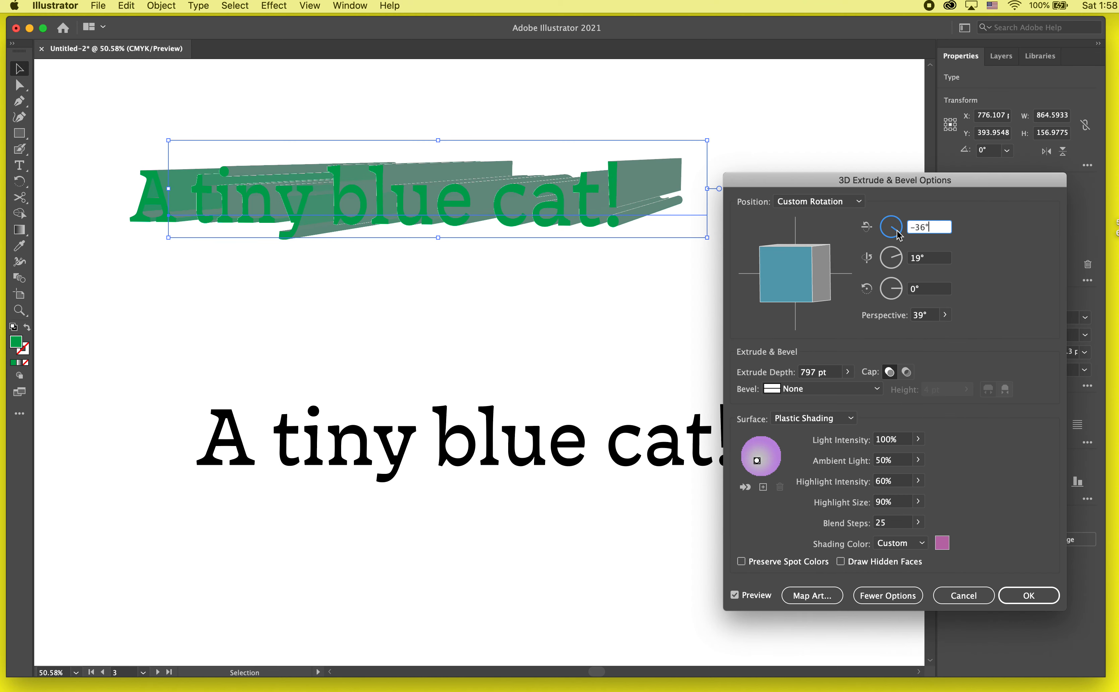
click(945, 315)
drag(915, 331, 896, 335)
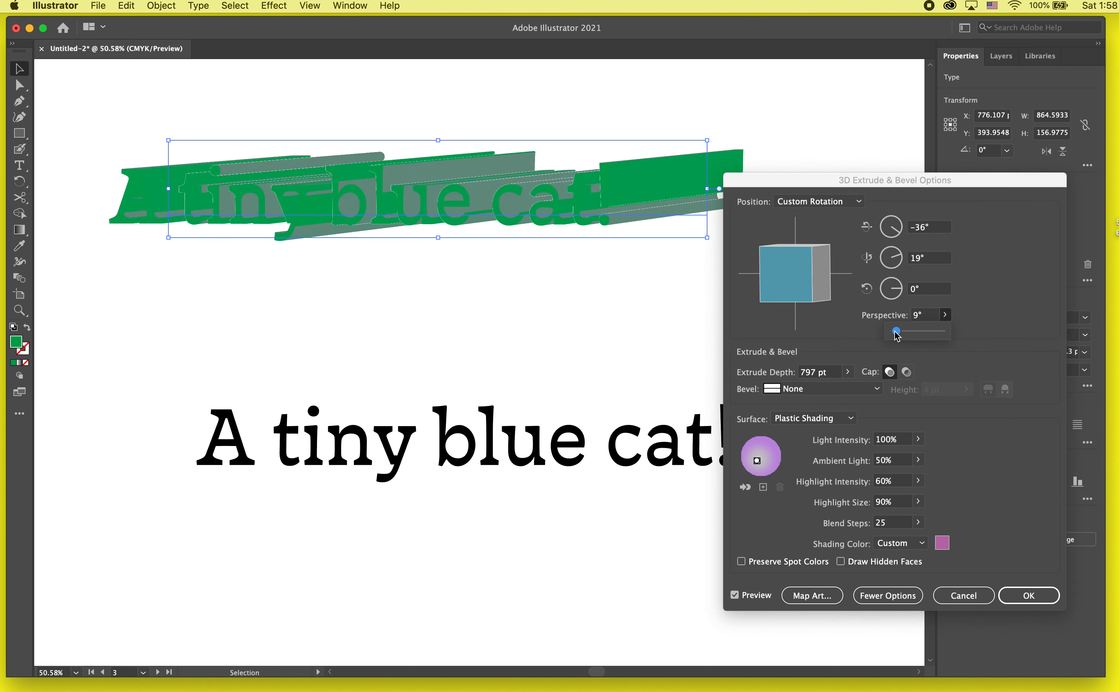
- Set the upper text's extrude depth to 252 pt and its rotation to -15°, -4° and 2°, and apply the effect
click(848, 372)
drag(823, 388, 804, 393)
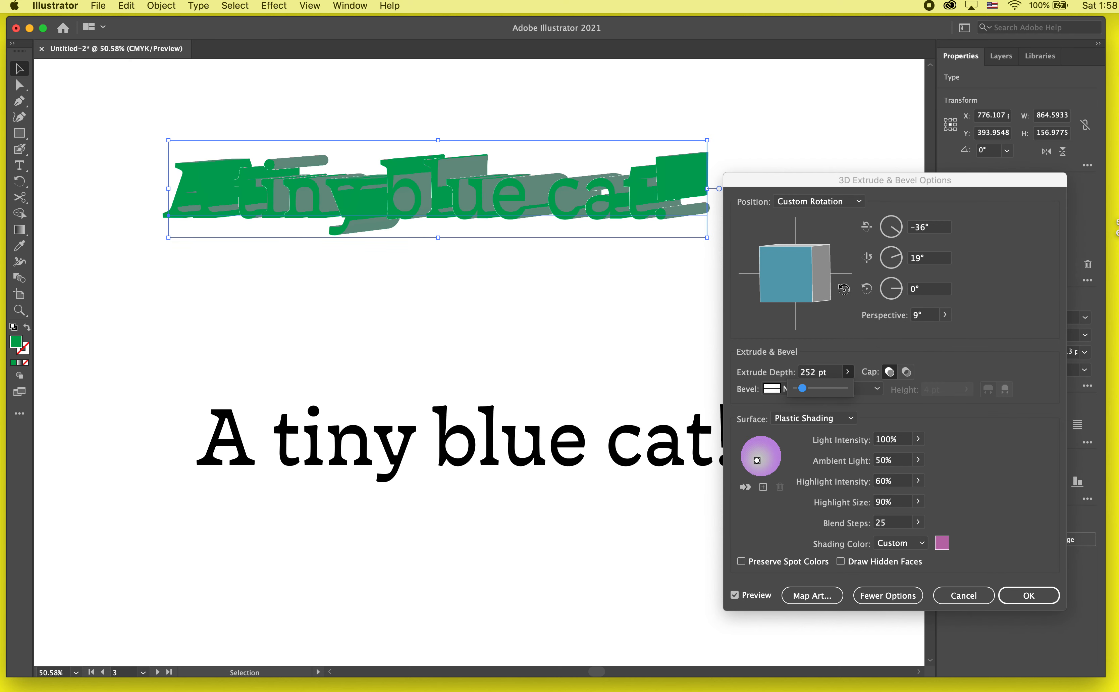
drag(833, 287, 797, 415)
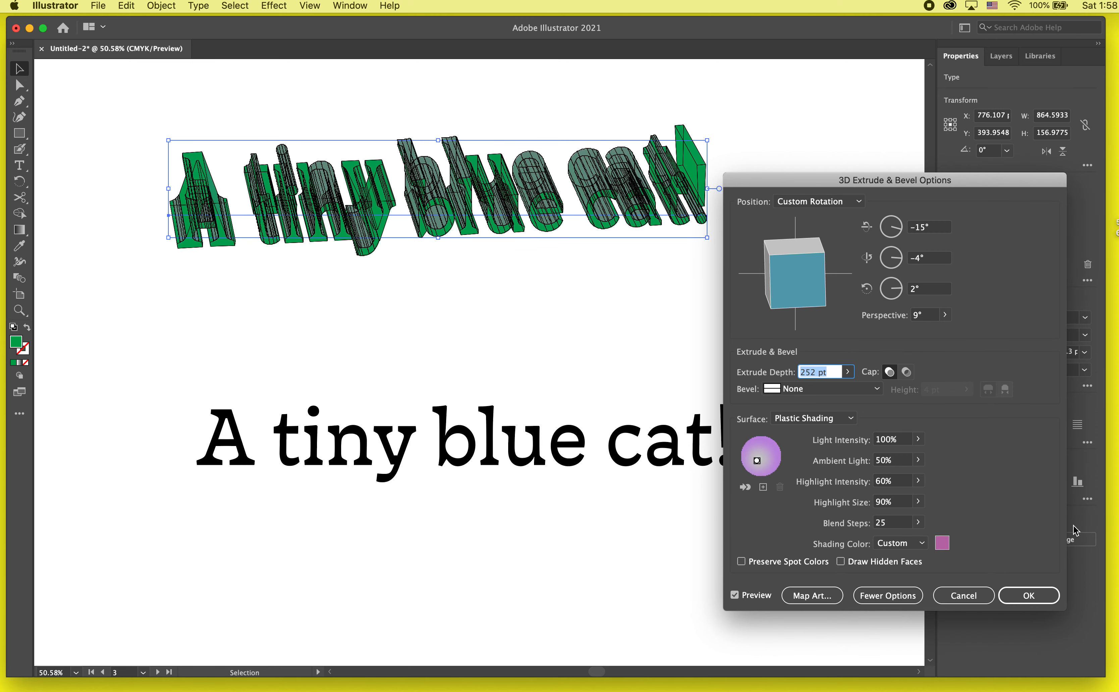
click(1029, 595)
click(756, 482)
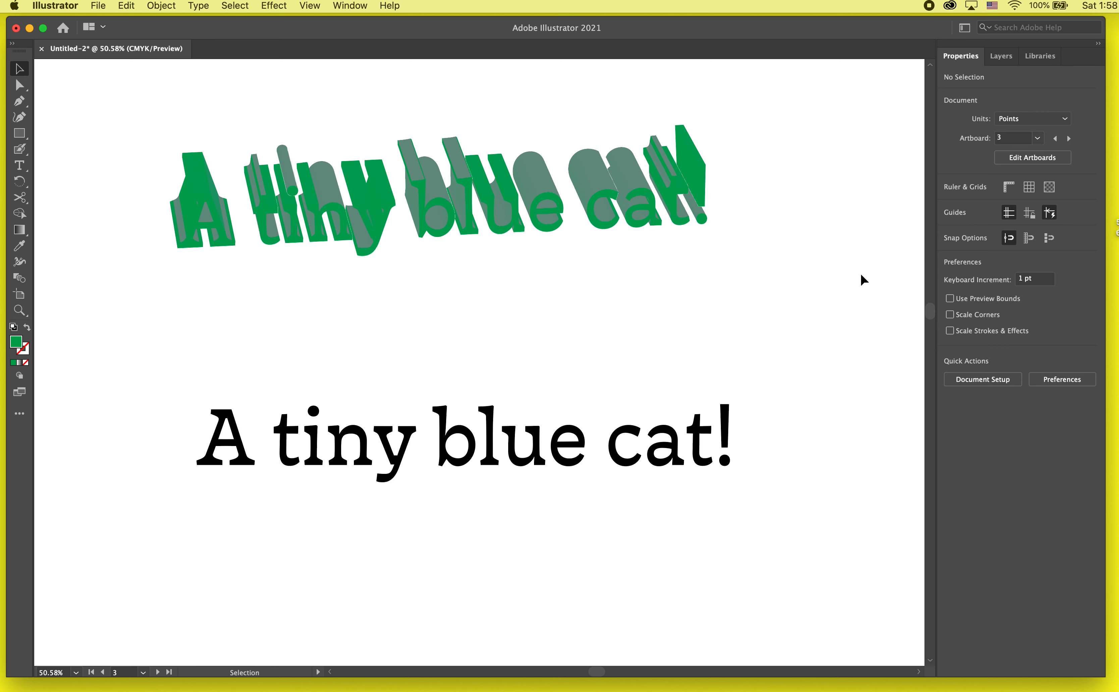
- Duplicate the flat black text straight down at even spacing, making three copies below the original
scroll(760, 287, up, 2)
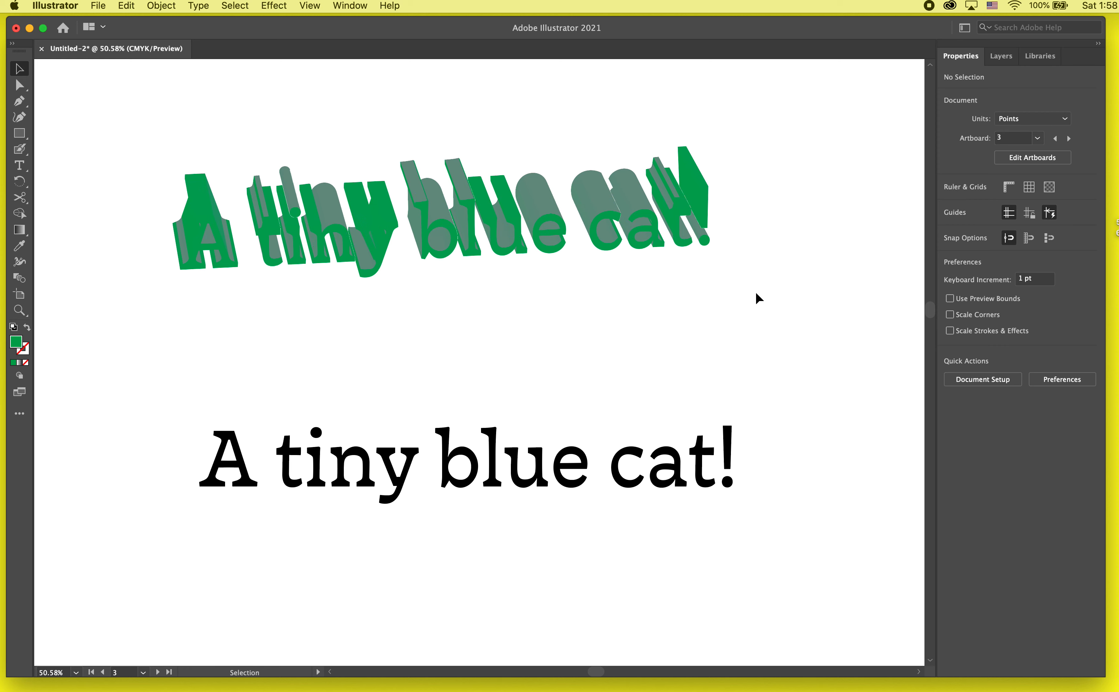
scroll(712, 401, down, 3)
click(595, 459)
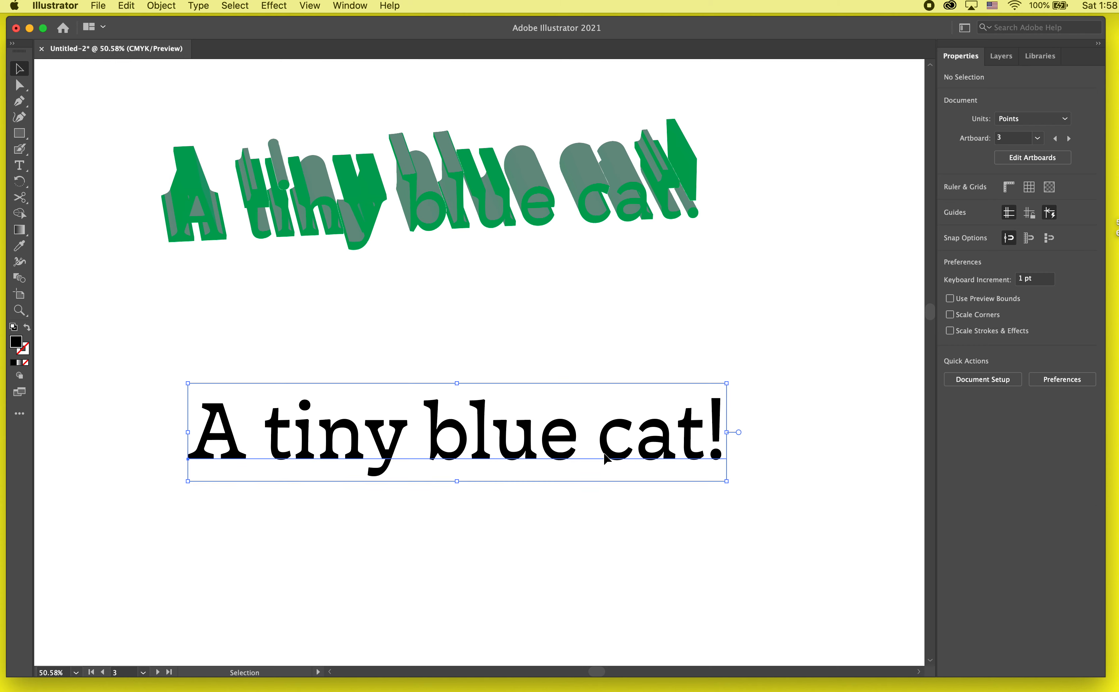
scroll(596, 460, down, 4)
scroll(564, 365, down, 5)
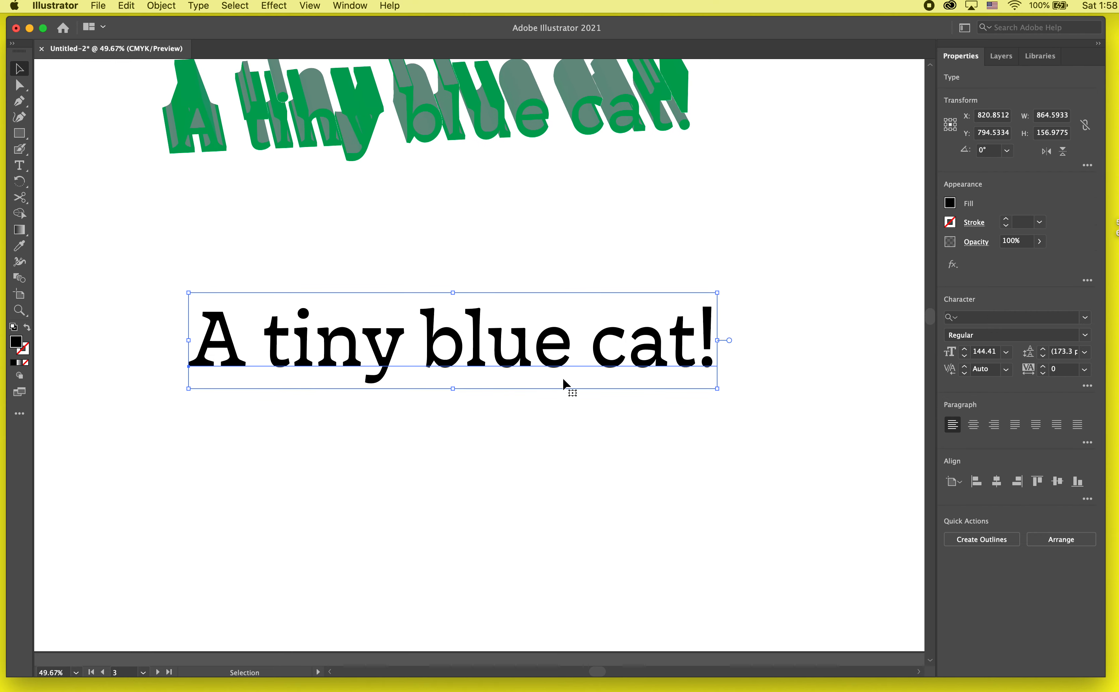
drag(558, 364, 559, 443)
key(super+d)
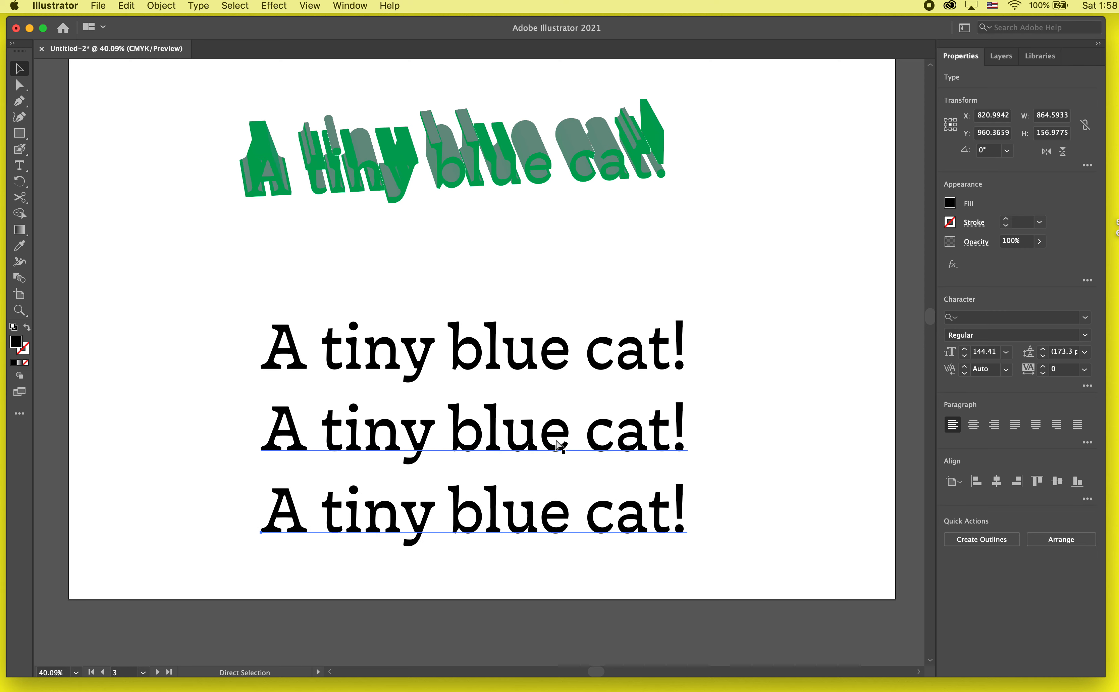
key(super+z)
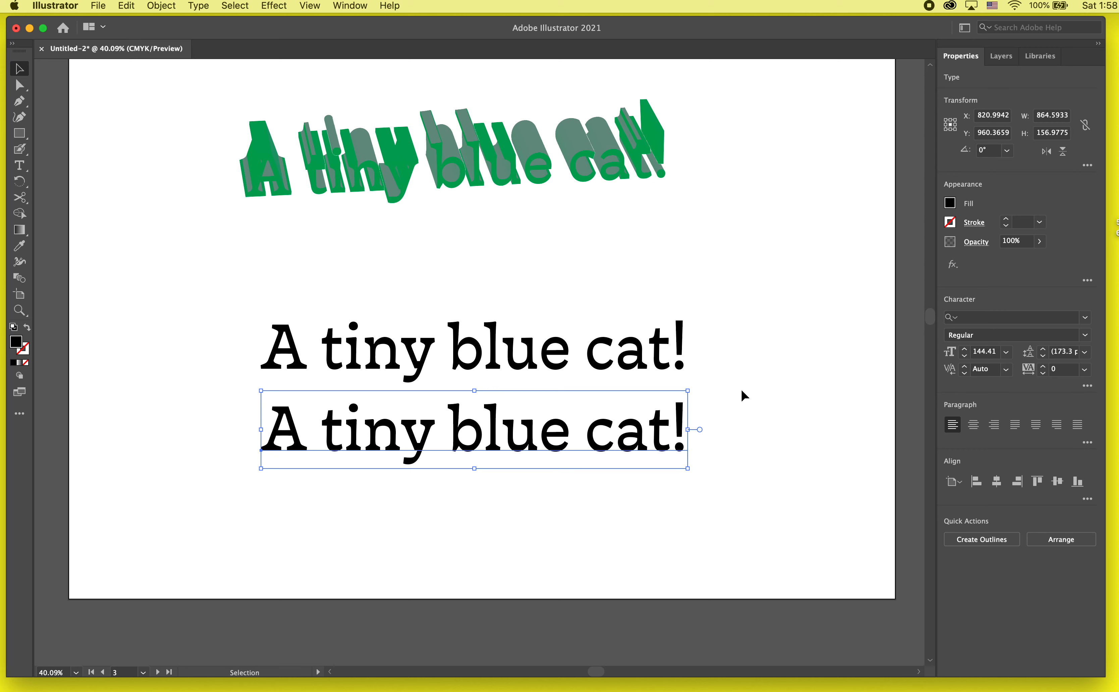
key(super+d)
key(super+d)
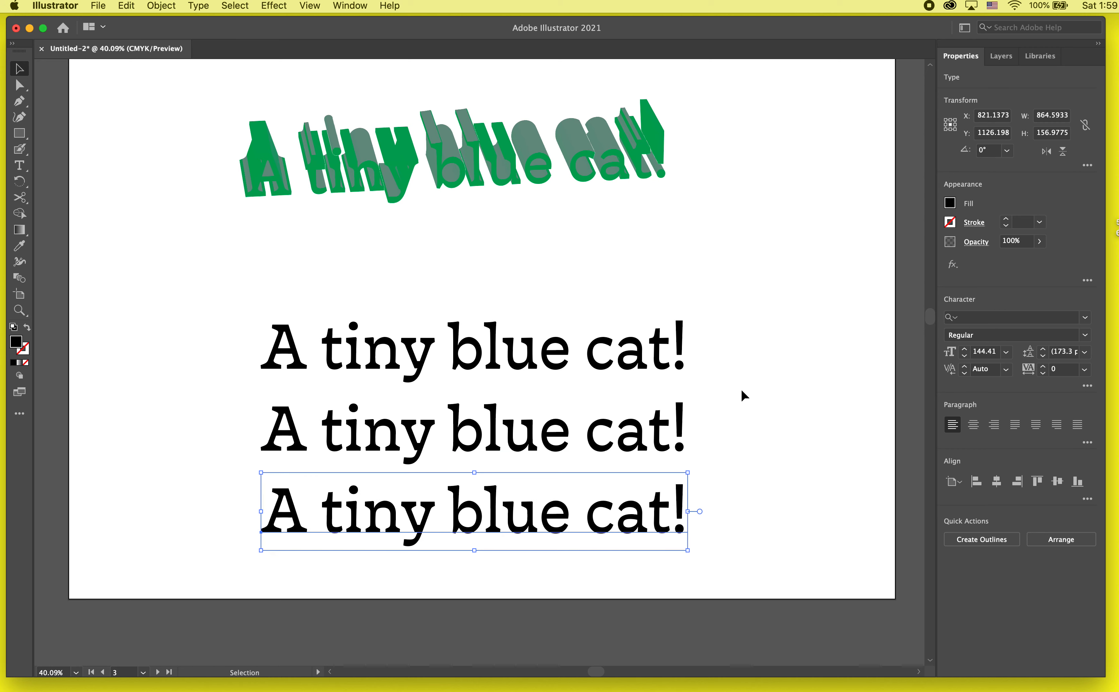
- Extend the lower edge of the text's artboard until the lowest text copy fits inside it
scroll(744, 395, down, 4)
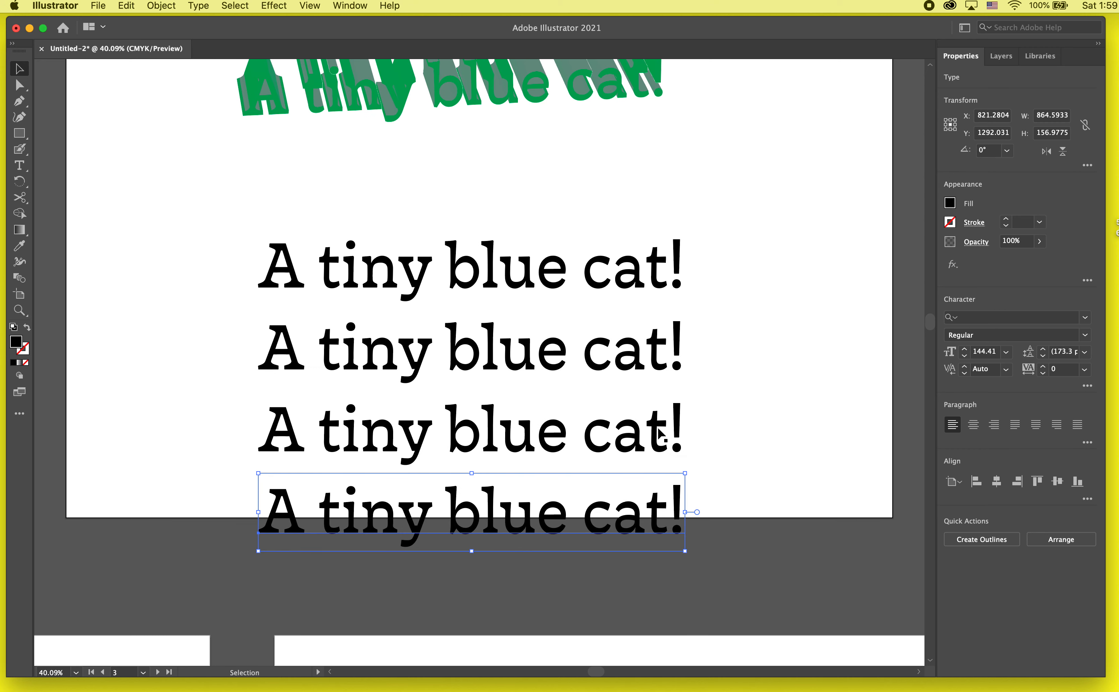
scroll(653, 425, down, 2)
scroll(649, 424, down, 3)
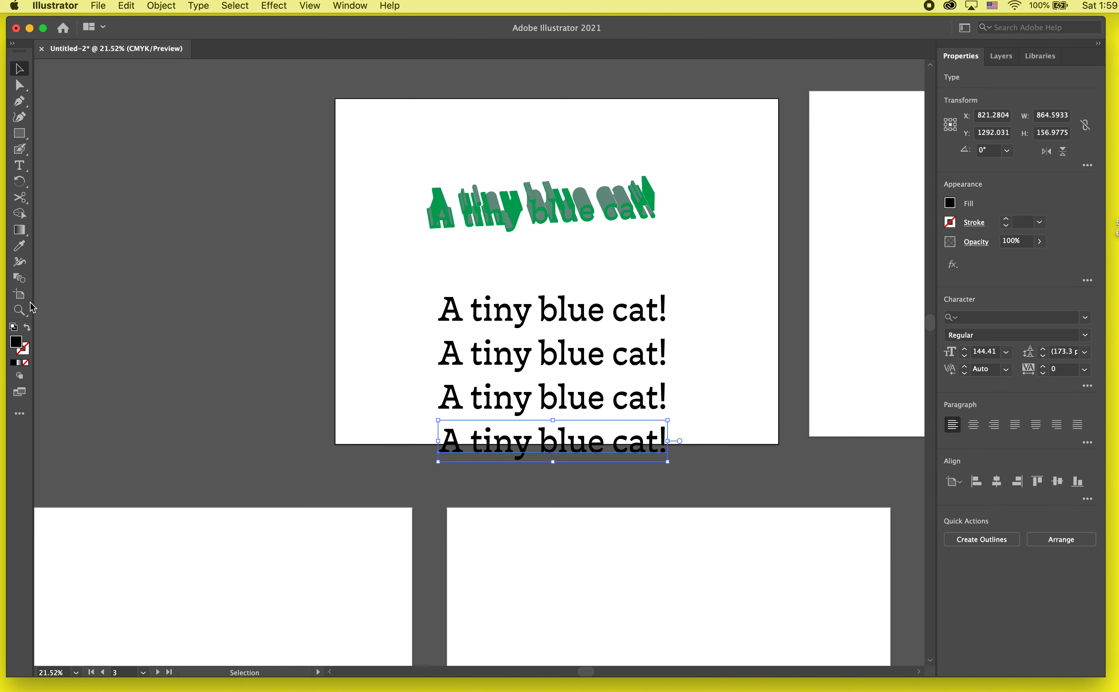
click(19, 294)
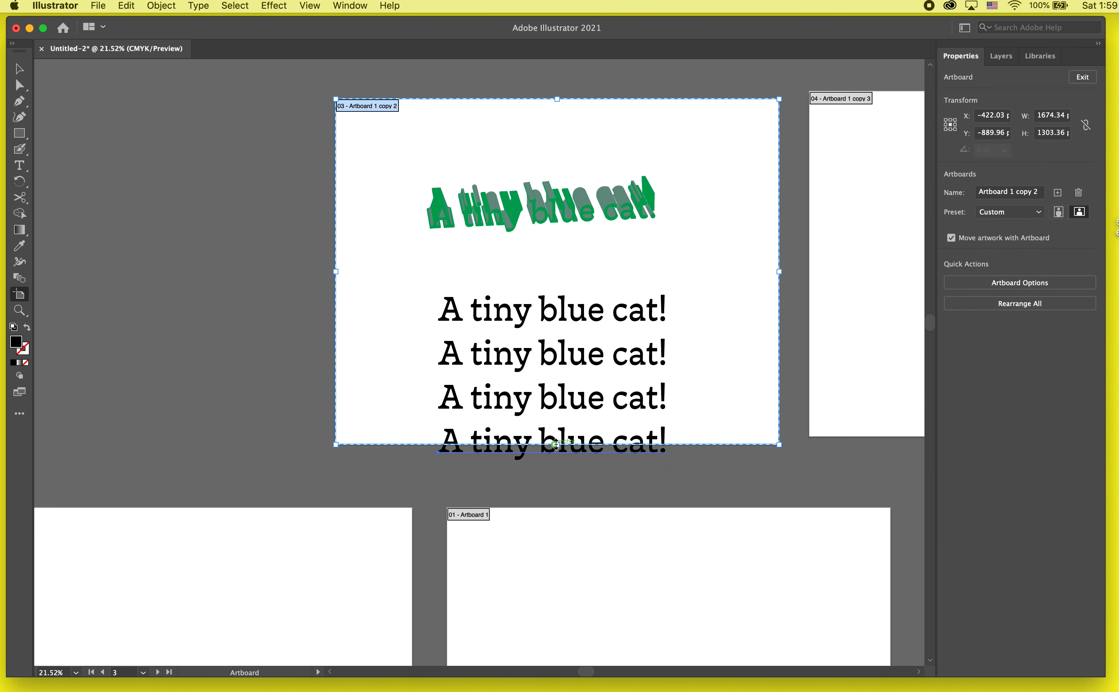
drag(557, 444, 556, 498)
key(v)
click(693, 443)
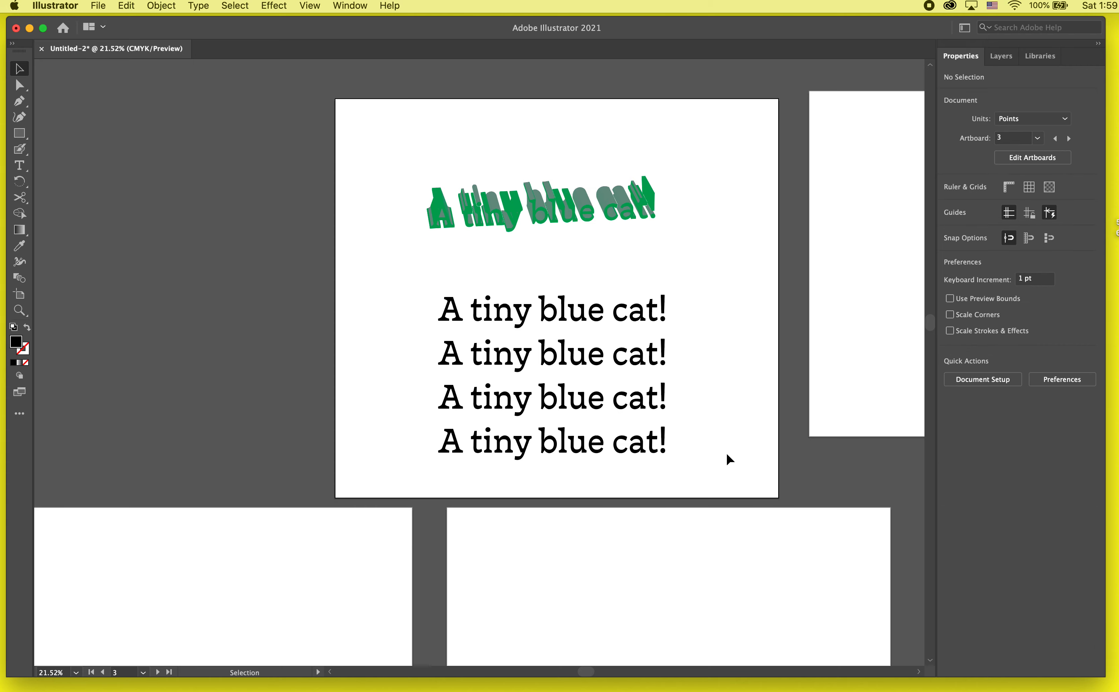
- Draw a black square about 279 pt wide on the empty canvas beside the text artboard
scroll(727, 453, right, 3)
scroll(726, 452, up, 1)
scroll(727, 453, up, 2)
scroll(496, 274, down, 4)
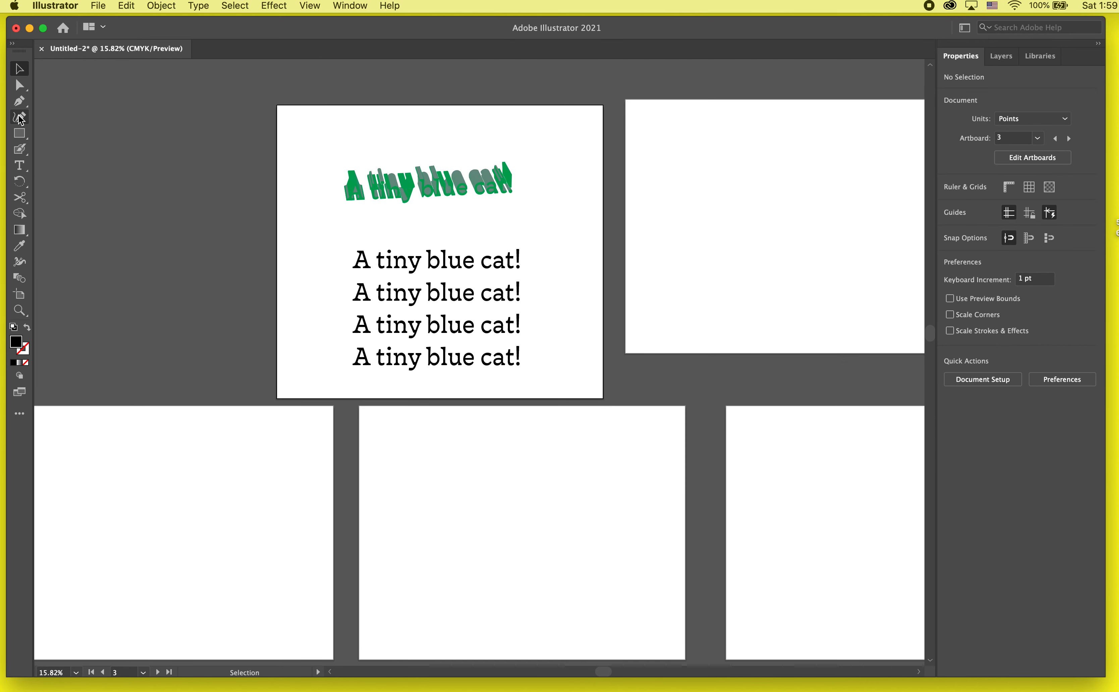
click(20, 135)
drag(85, 124, 139, 180)
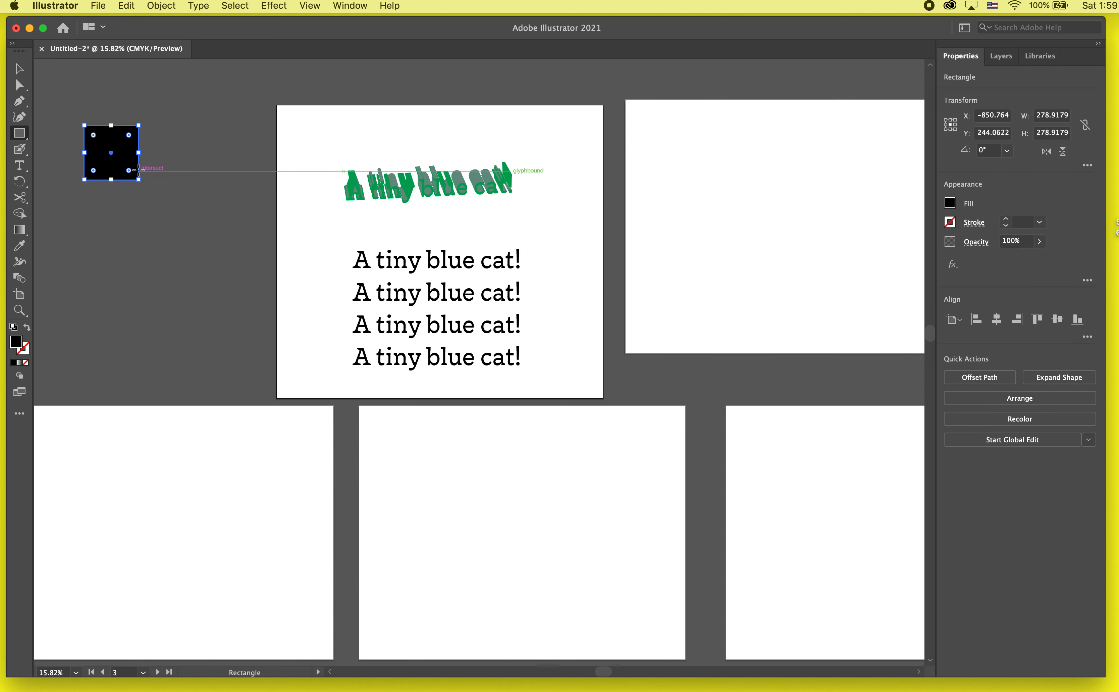
key(v)
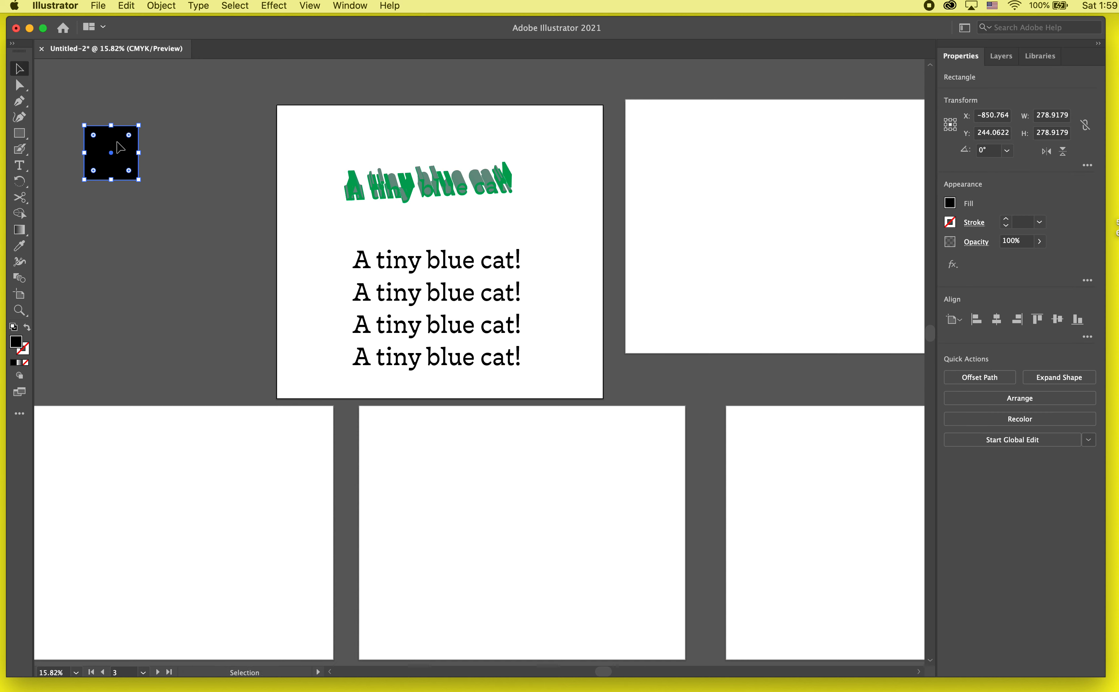
- Duplicate the black square downward and repeat the copy at equal spacing to build a column of eight squares
drag(120, 147, 118, 210)
key(super+d)
key(super+d)
key(super+d)
key(super+d)
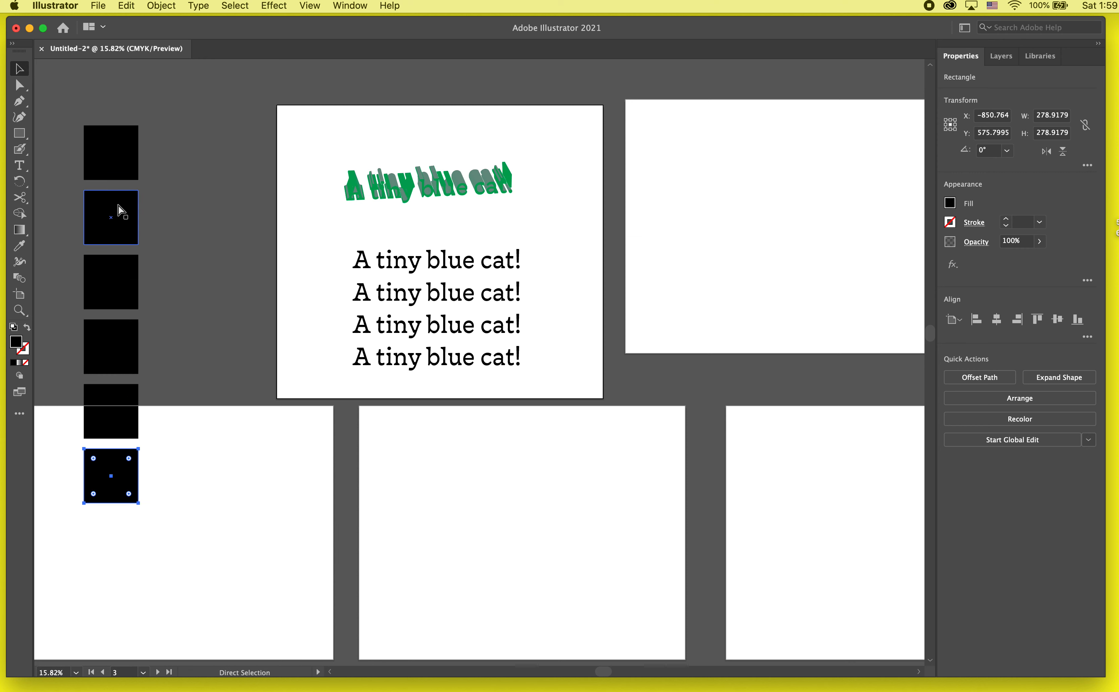
key(super+d)
key(super+d)
click(209, 221)
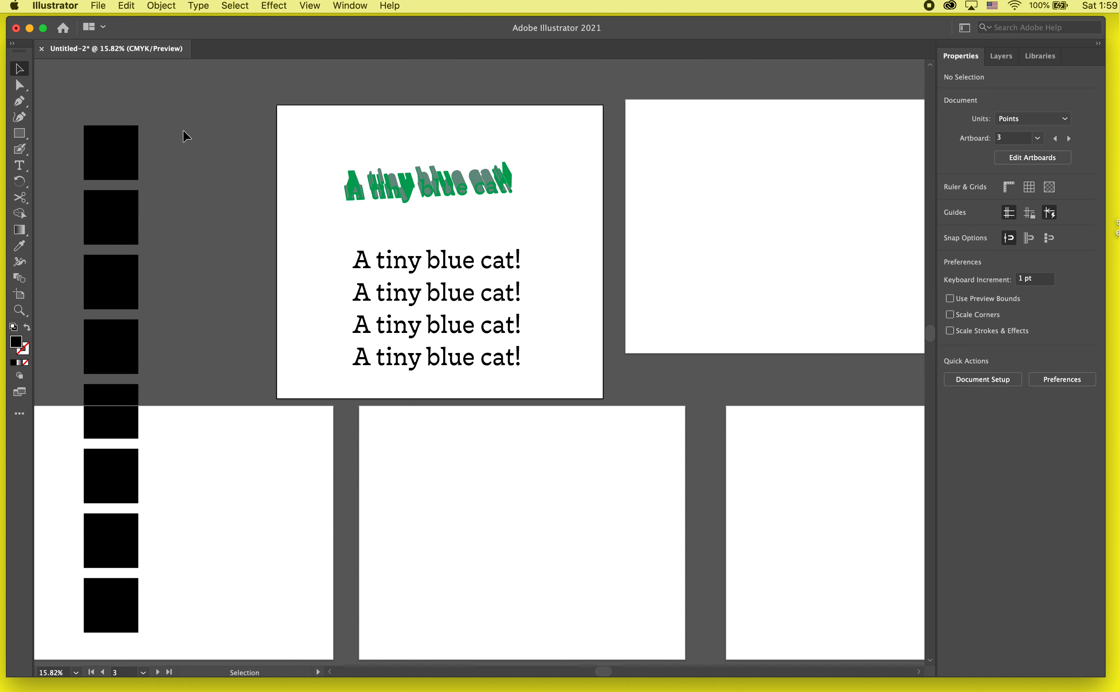
- Select the whole column of black squares and delete it
drag(183, 131, 121, 610)
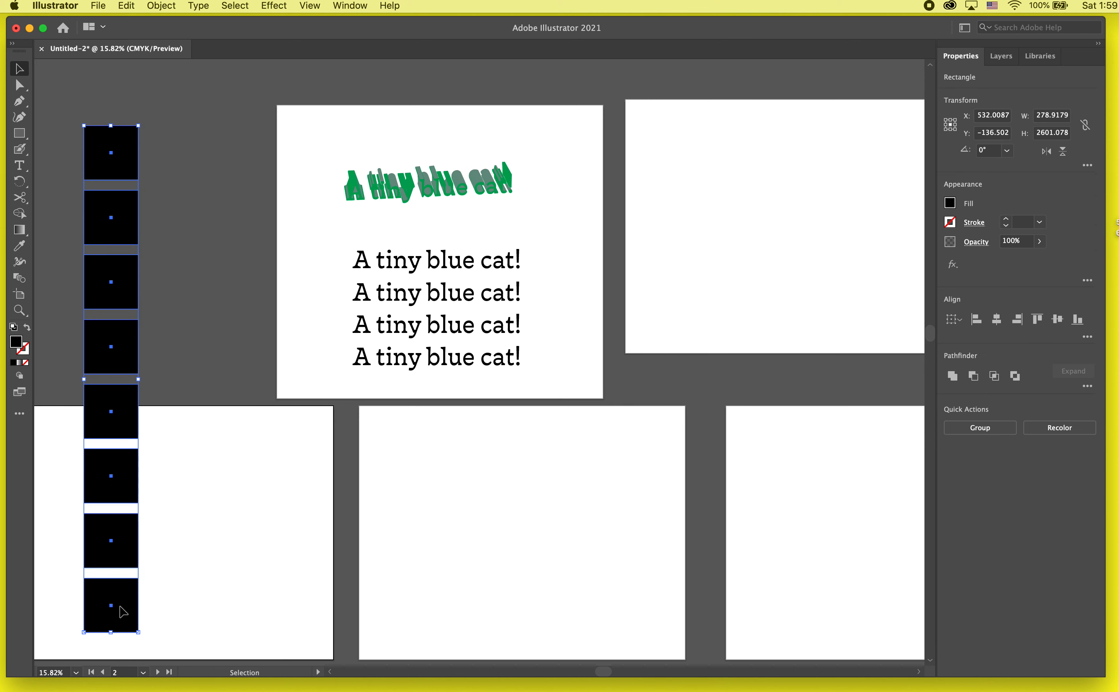
key(Delete)
- Move the first flat text upward, away from its three copies
scroll(401, 331, up, 5)
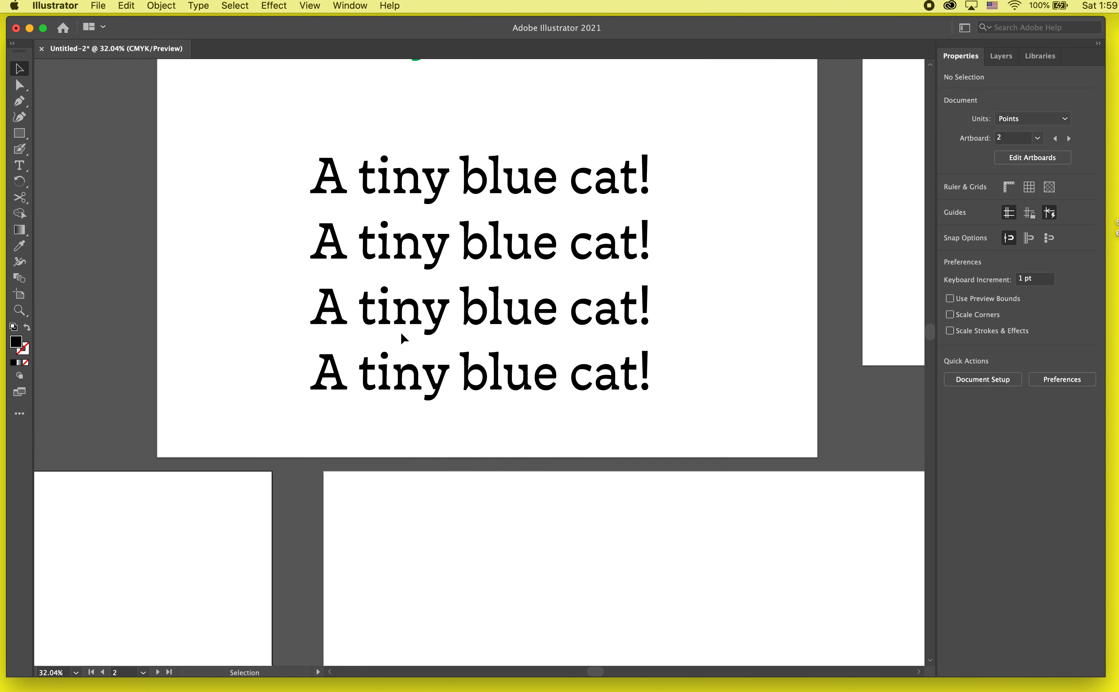
scroll(494, 232, up, 2)
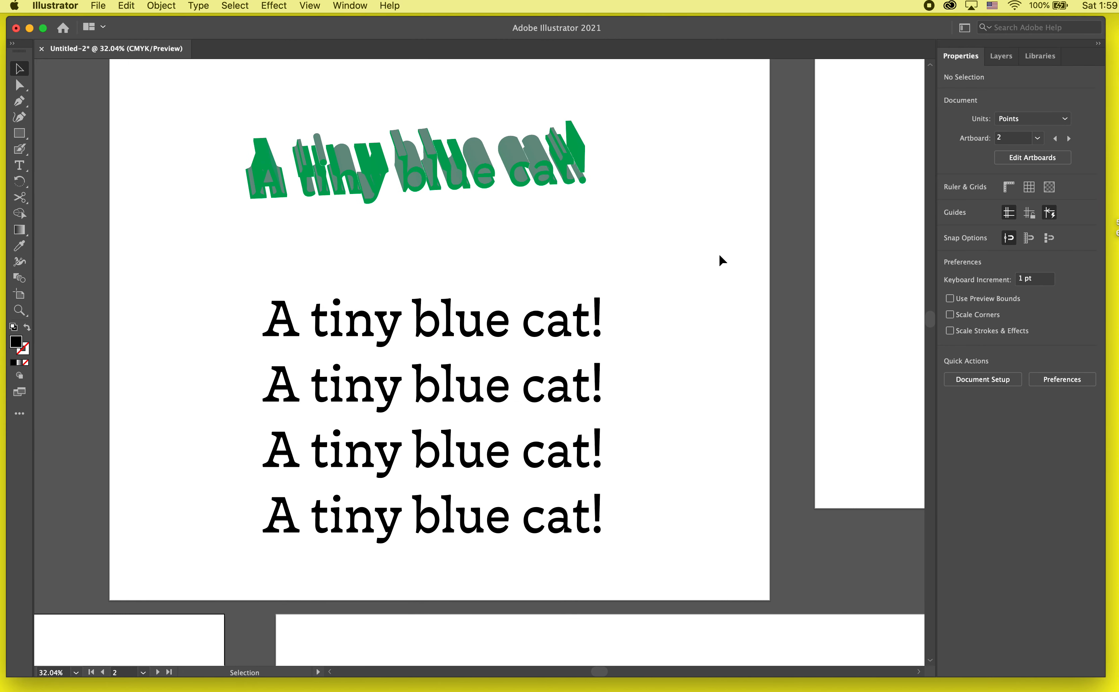
drag(554, 314, 555, 278)
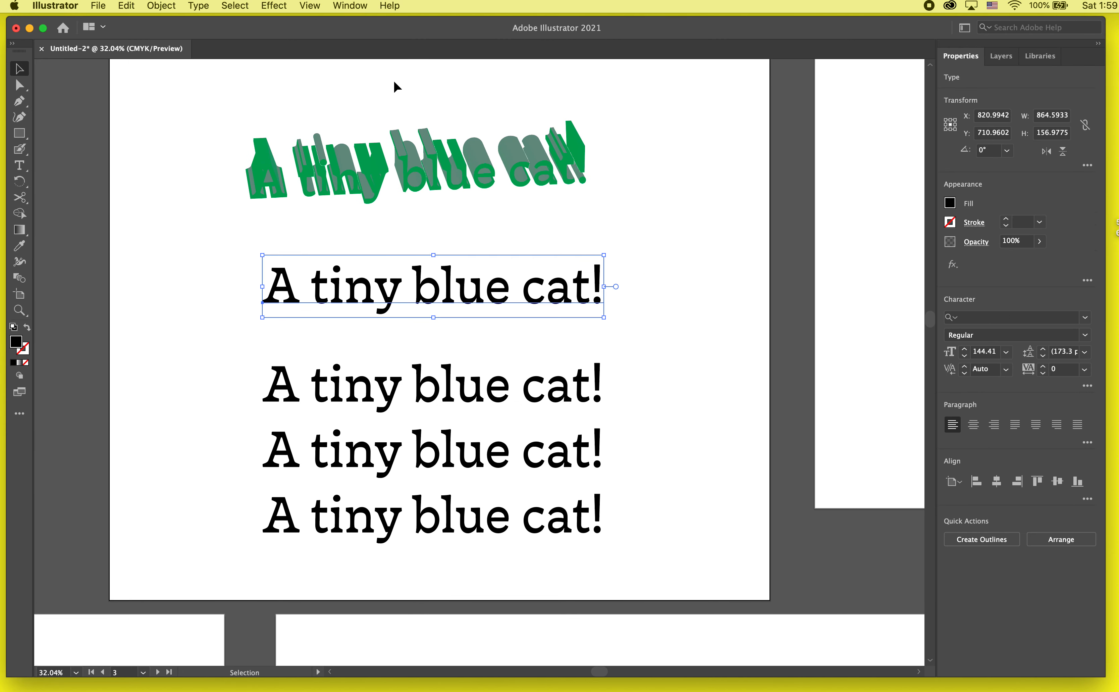
click(208, 9)
mouse_move(273, 5)
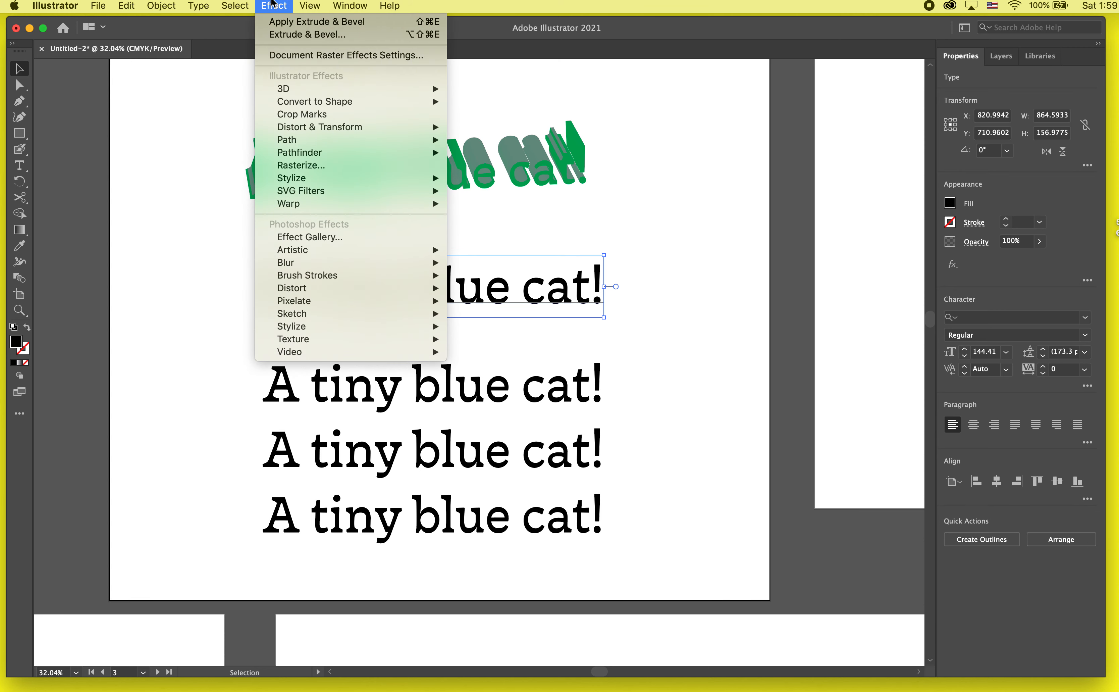
mouse_move(327, 89)
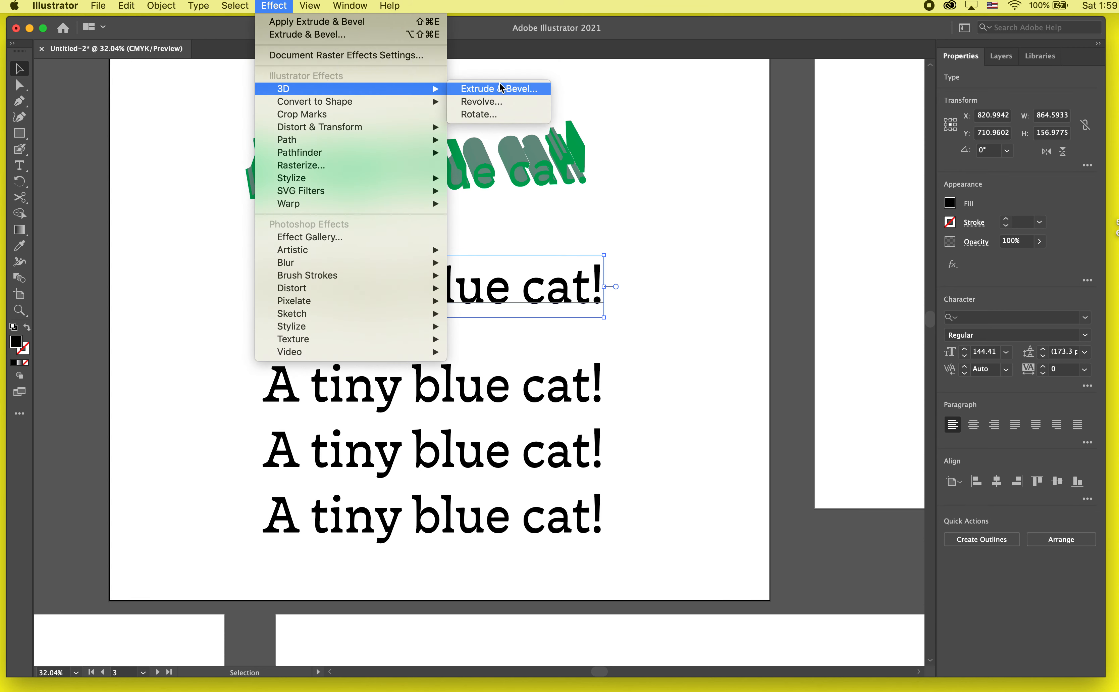
click(538, 92)
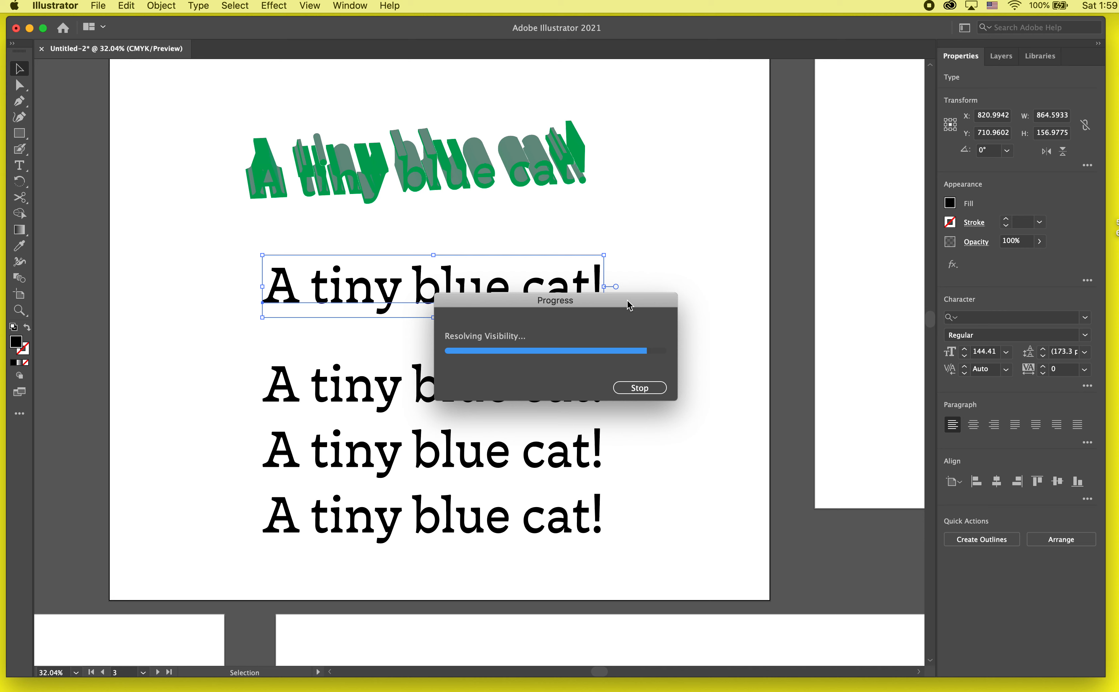
click(640, 388)
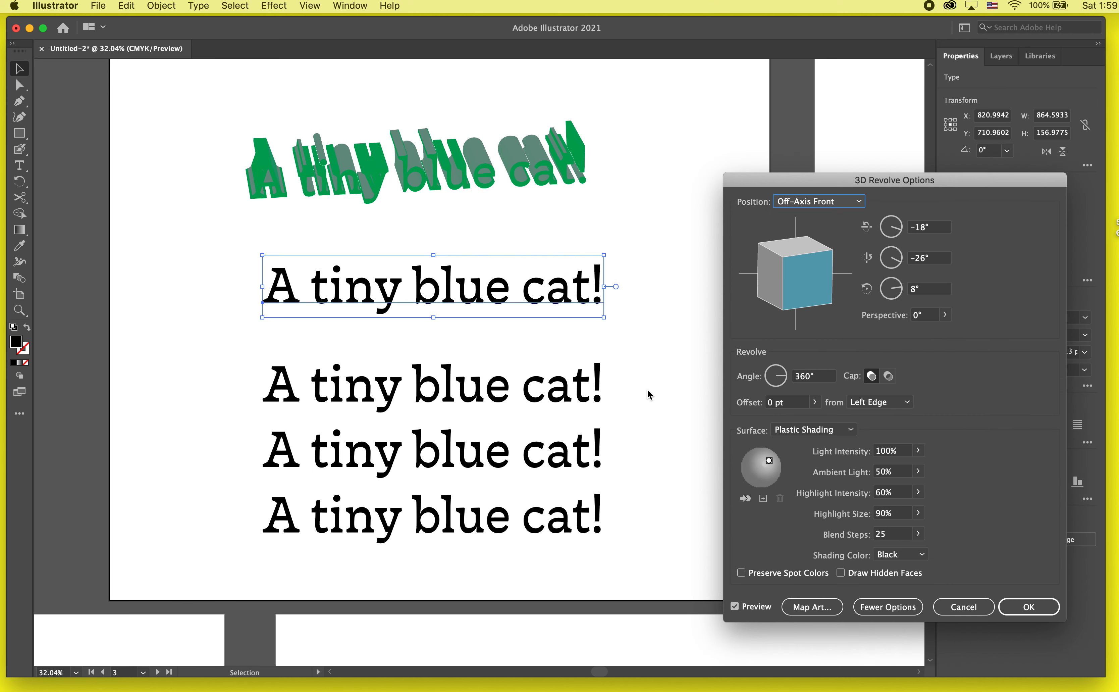
click(963, 606)
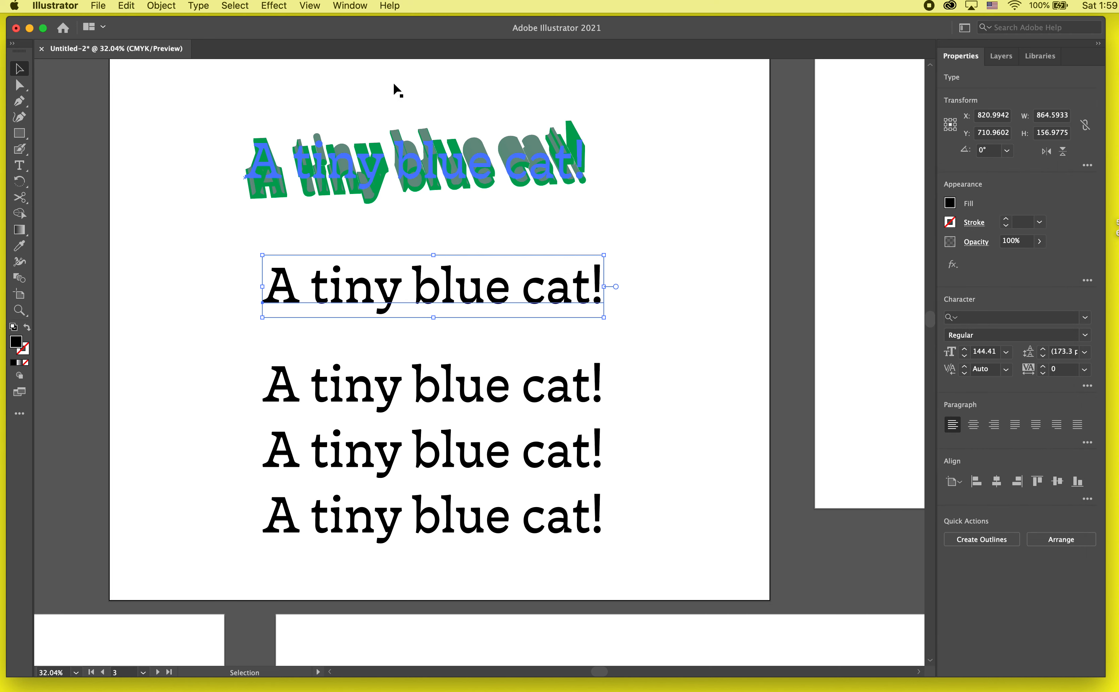
- Add a Roughen effect to the first flat text with preview on and raise its detail to 65/in
click(275, 6)
mouse_move(273, 105)
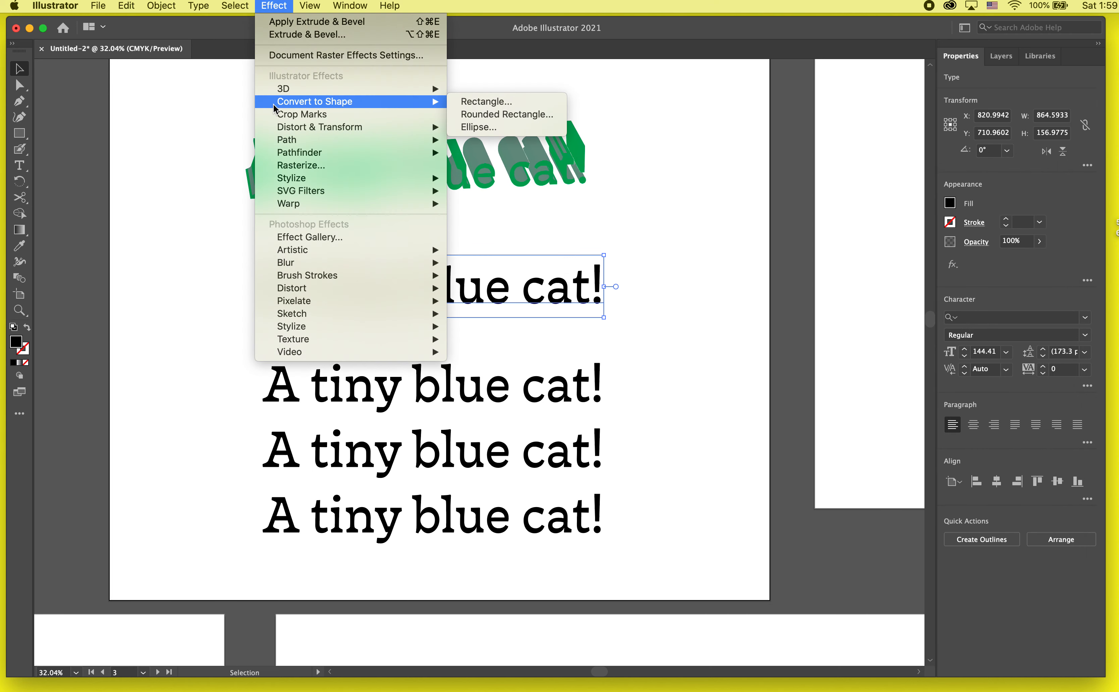
mouse_move(292, 130)
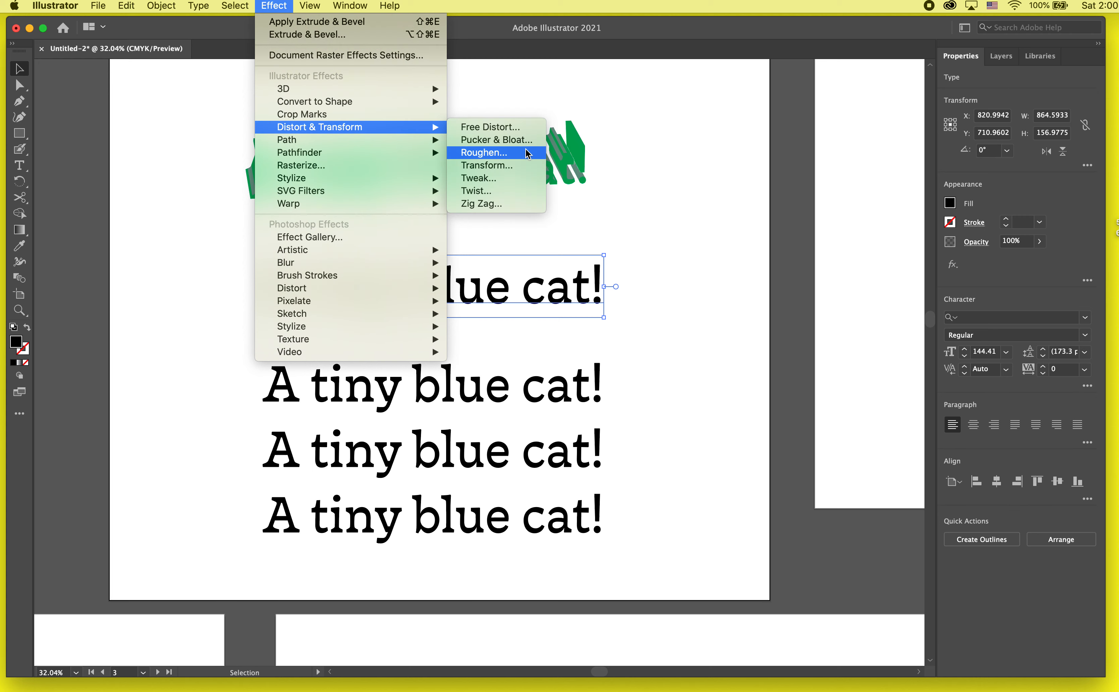
click(528, 152)
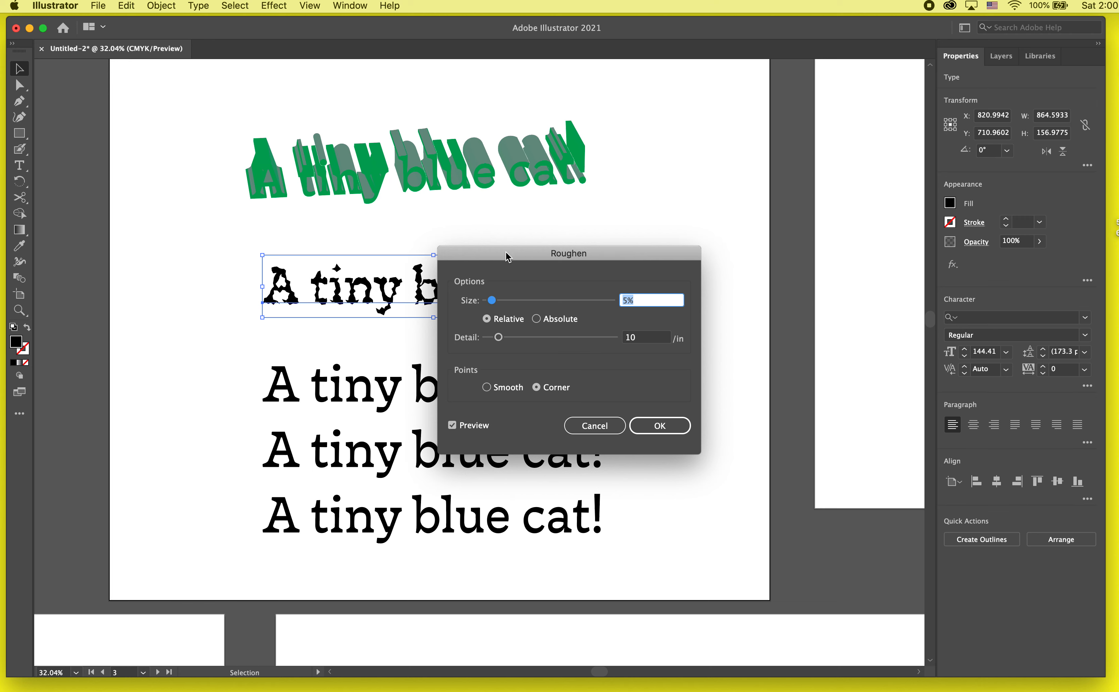
drag(508, 257, 796, 202)
click(741, 371)
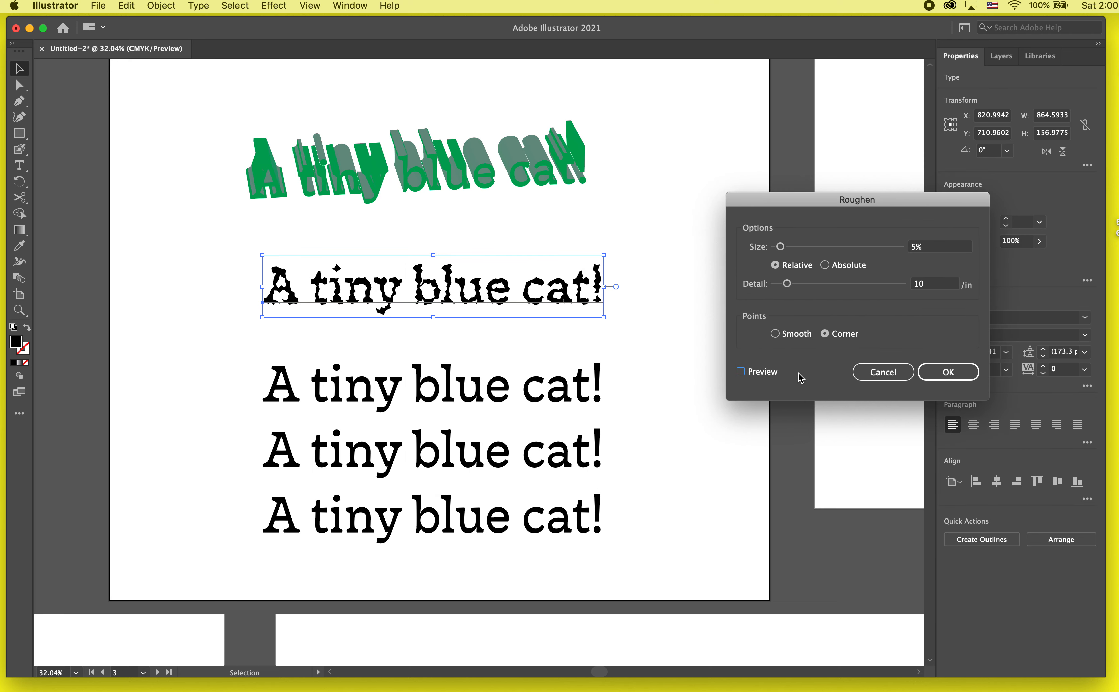
drag(787, 284, 892, 290)
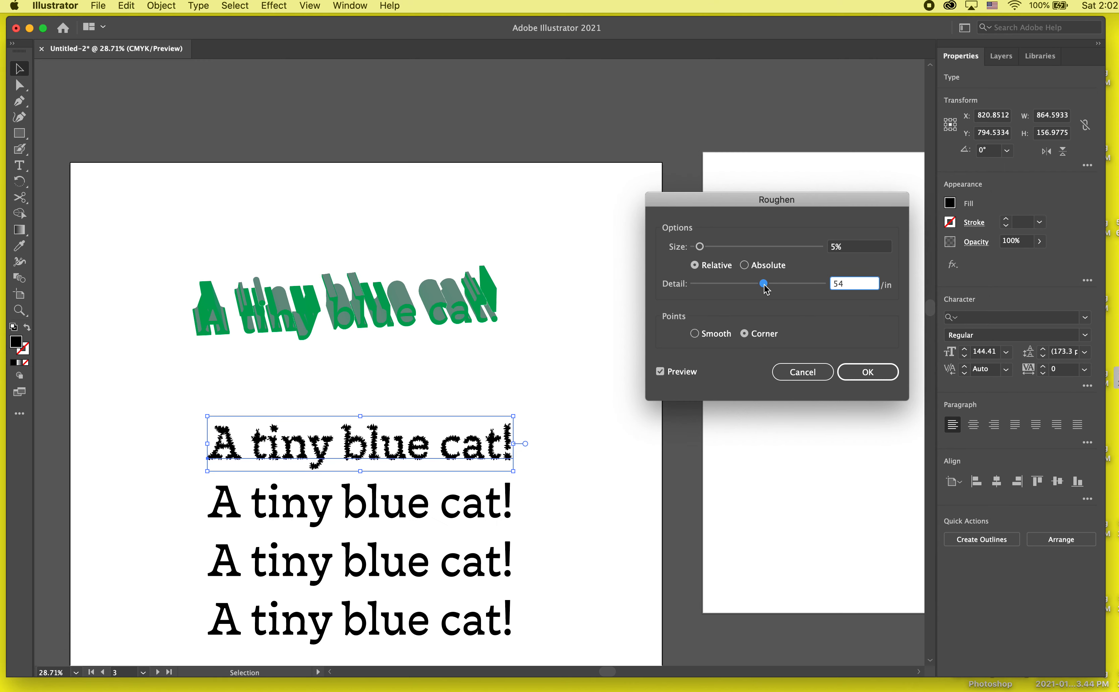
mouse_move(767, 289)
mouse_down()
mouse_move(799, 289)
mouse_move(779, 288)
mouse_up()
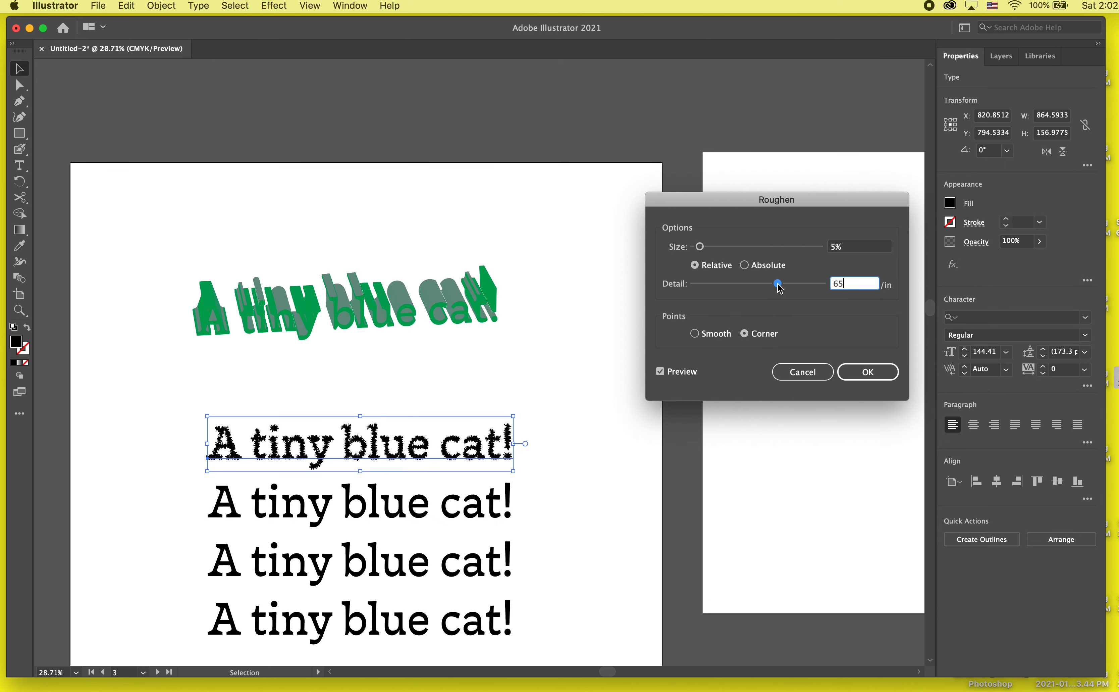
- Set the Roughen size to 11% and detail to 86/in, compare smooth with corner points, and apply it with corner points
mouse_move(700, 247)
mouse_down()
mouse_move(729, 247)
mouse_move(712, 247)
mouse_up()
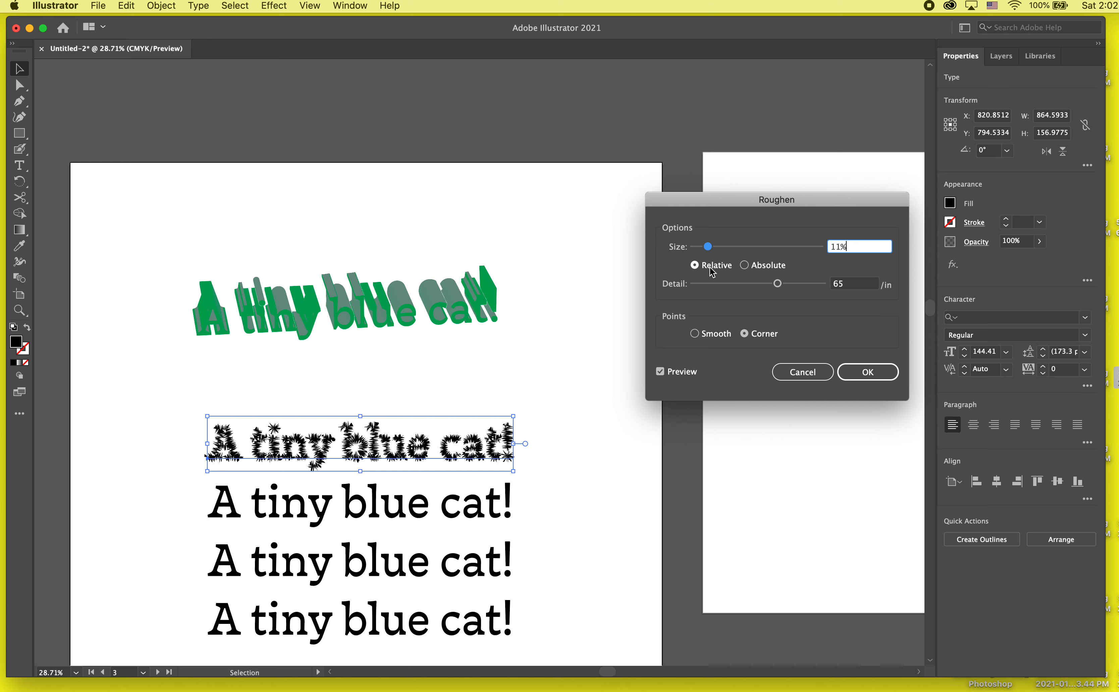
drag(777, 282, 810, 286)
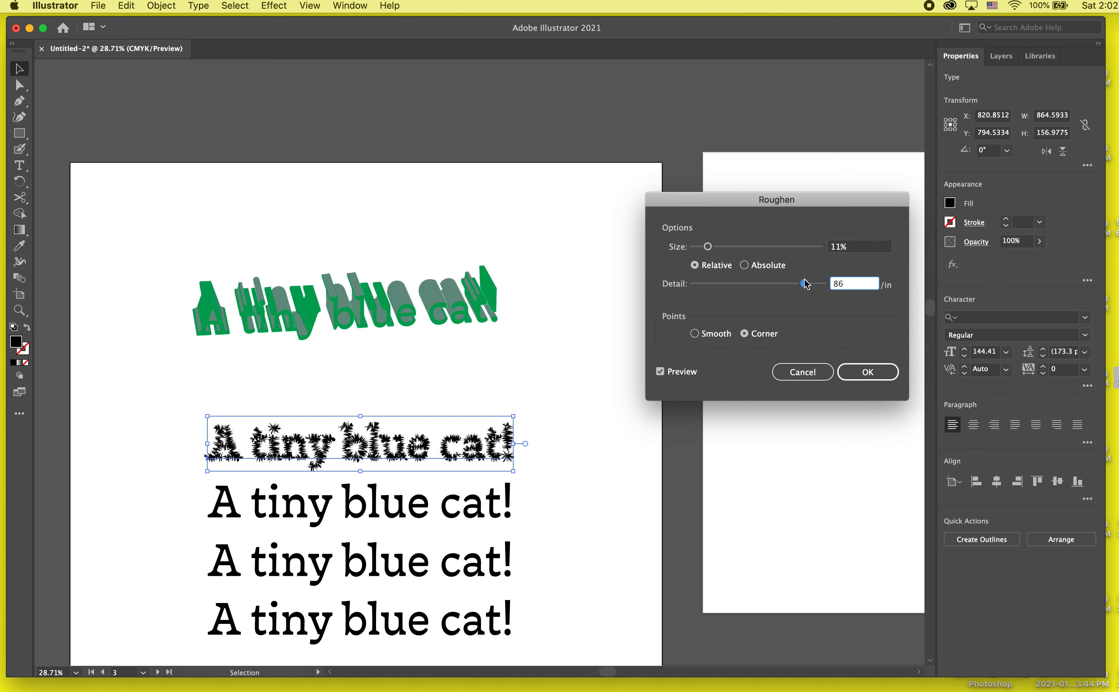
click(707, 339)
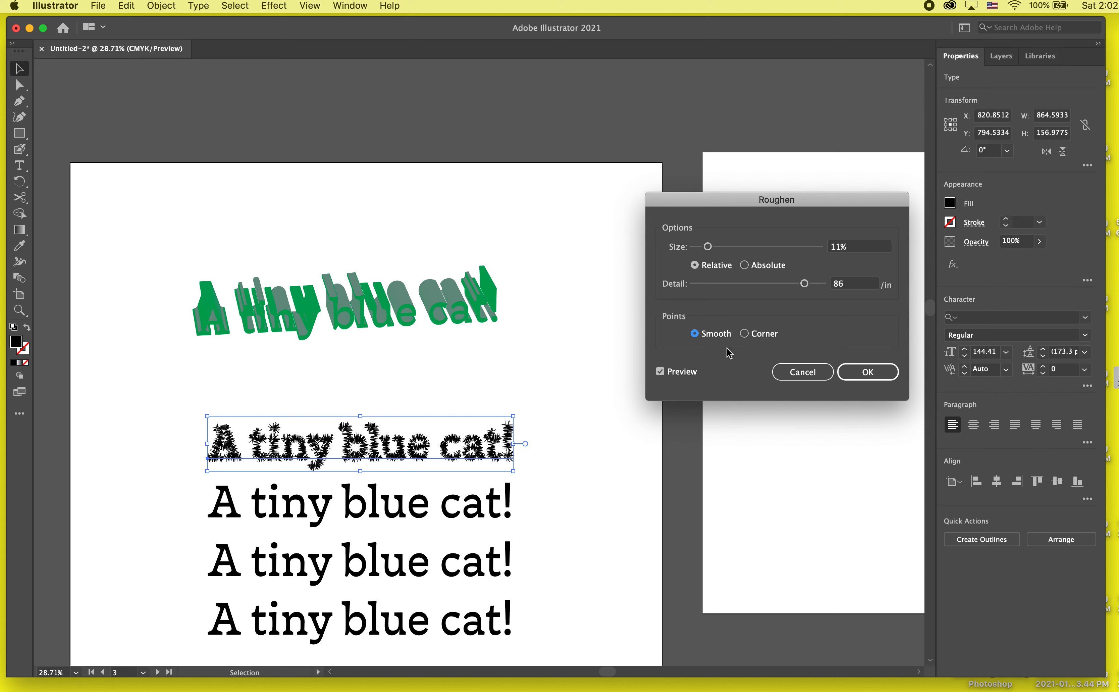
click(760, 334)
click(877, 367)
- Replace the word "tiny" with "big" in the roughened text and finish editing
scroll(501, 528, up, 4)
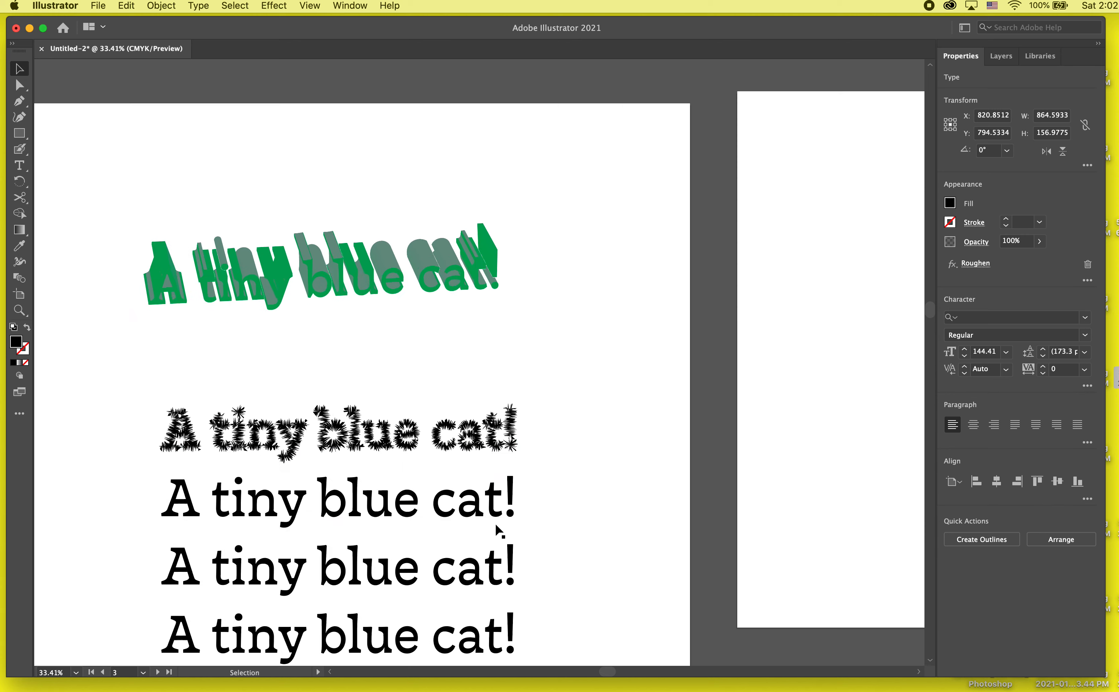
scroll(526, 514, left, 3)
triple_click(292, 390)
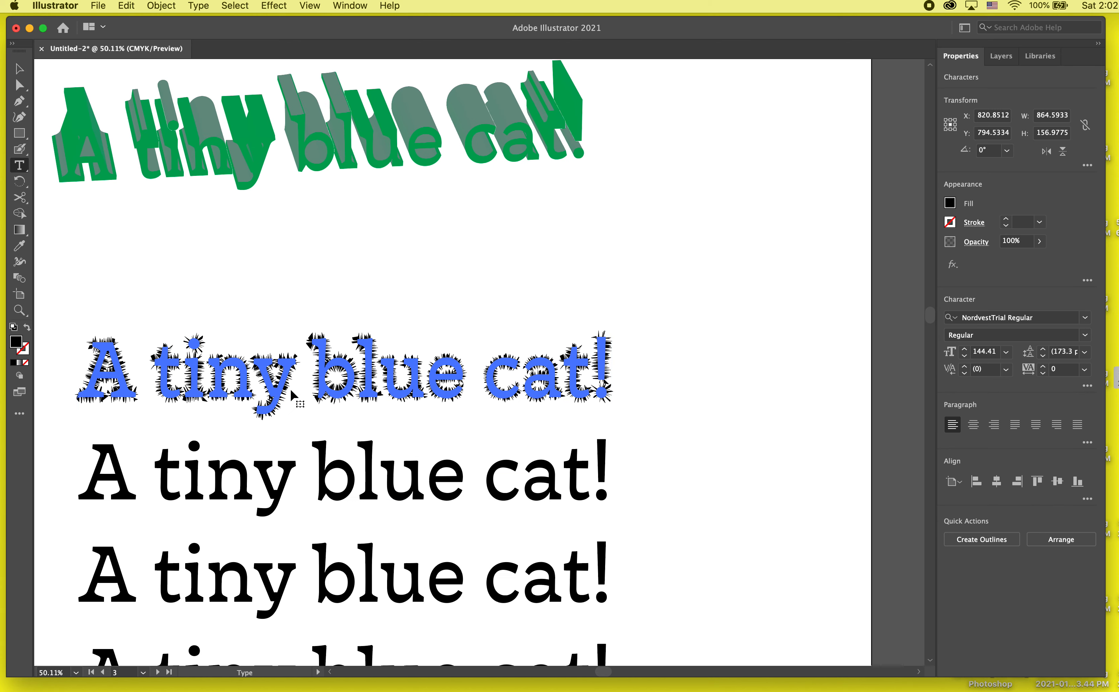
drag(296, 391, 162, 388)
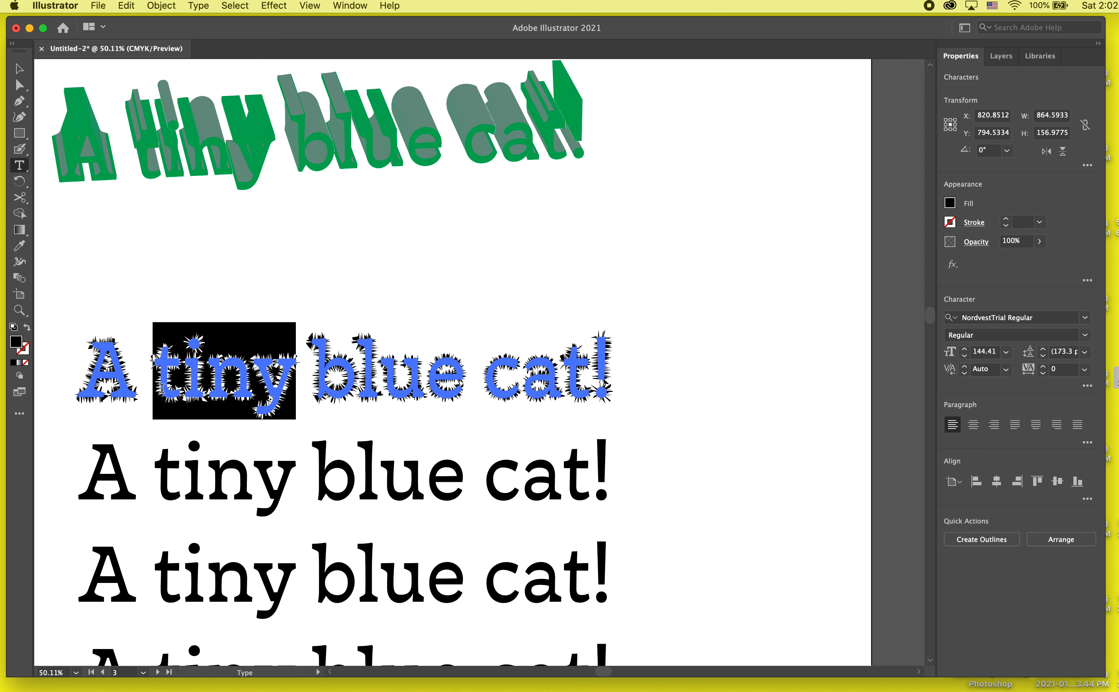
text(big)
key(Escape)
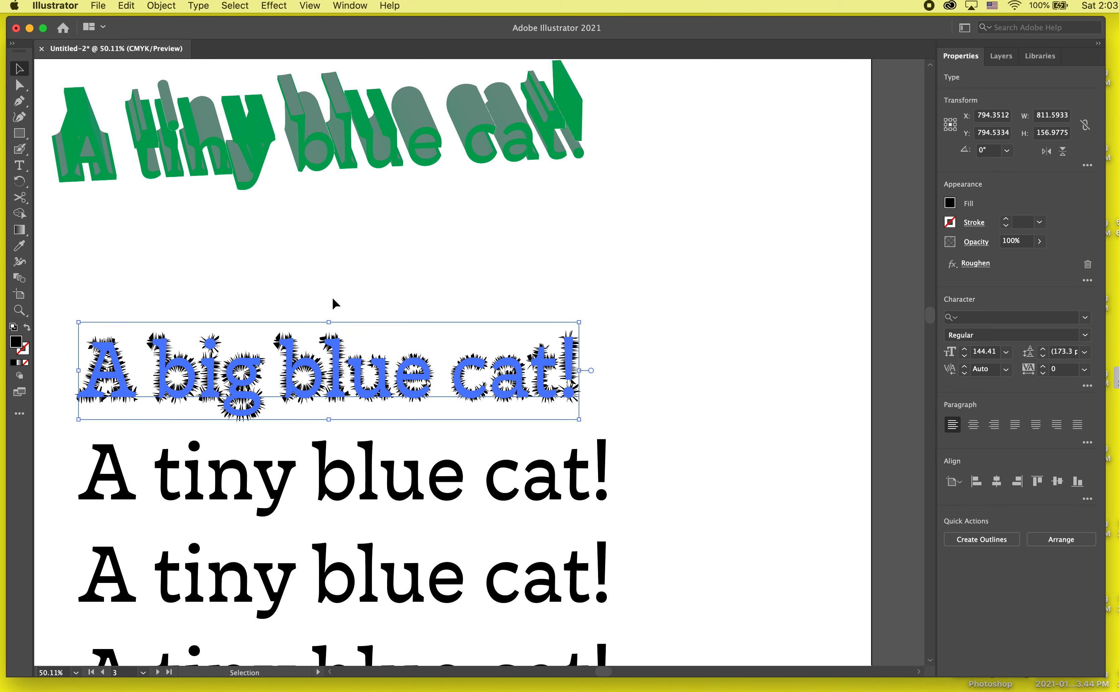
click(368, 283)
- Move the roughened text up and to the right, just under the green 3D text
scroll(368, 283, down, 3)
drag(486, 356, 625, 279)
click(583, 368)
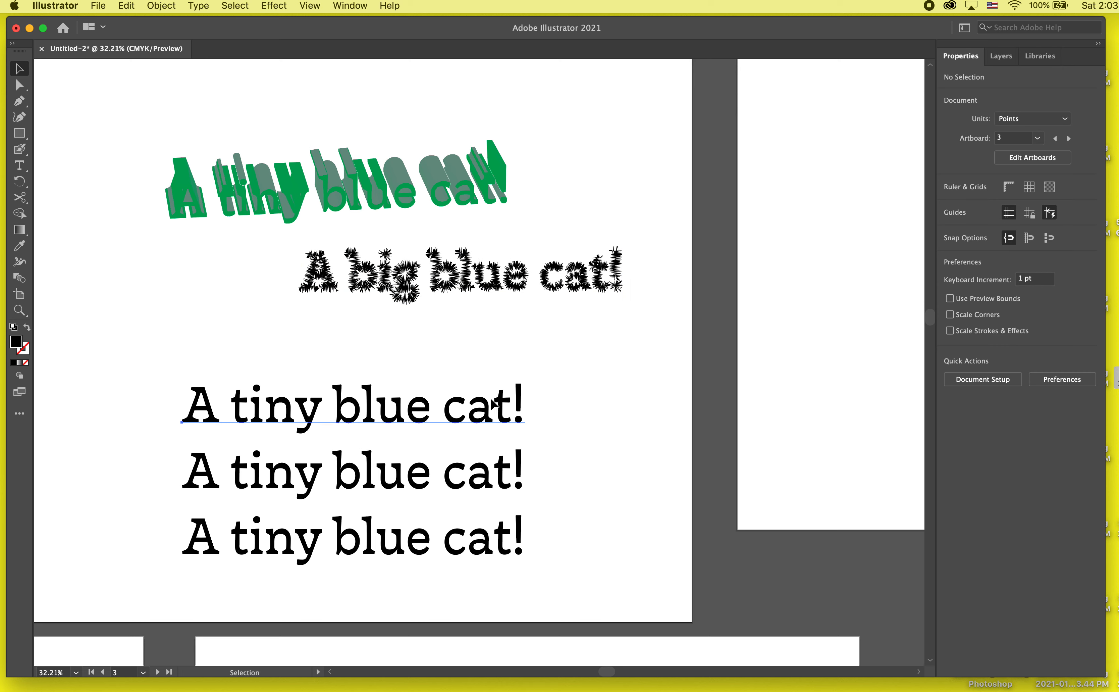
- Move the first plain copy up slightly and apply a Zig Zag effect with 10 pt absolute size, corner points and more ridges per segment
drag(460, 406, 459, 382)
click(273, 6)
mouse_move(296, 145)
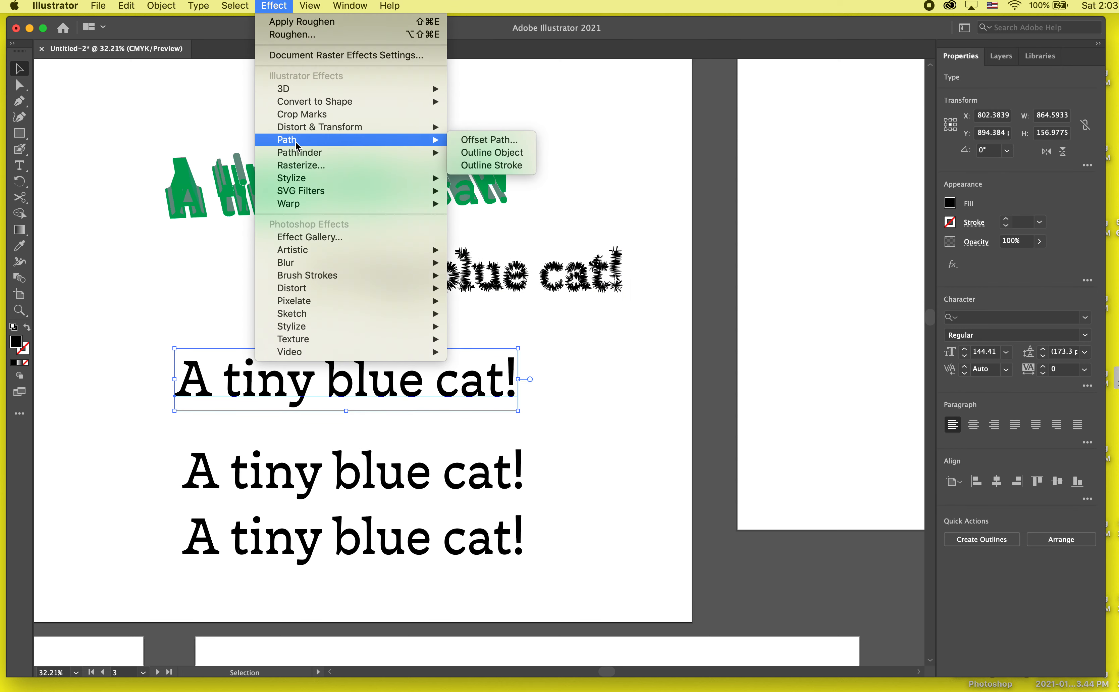
mouse_move(330, 131)
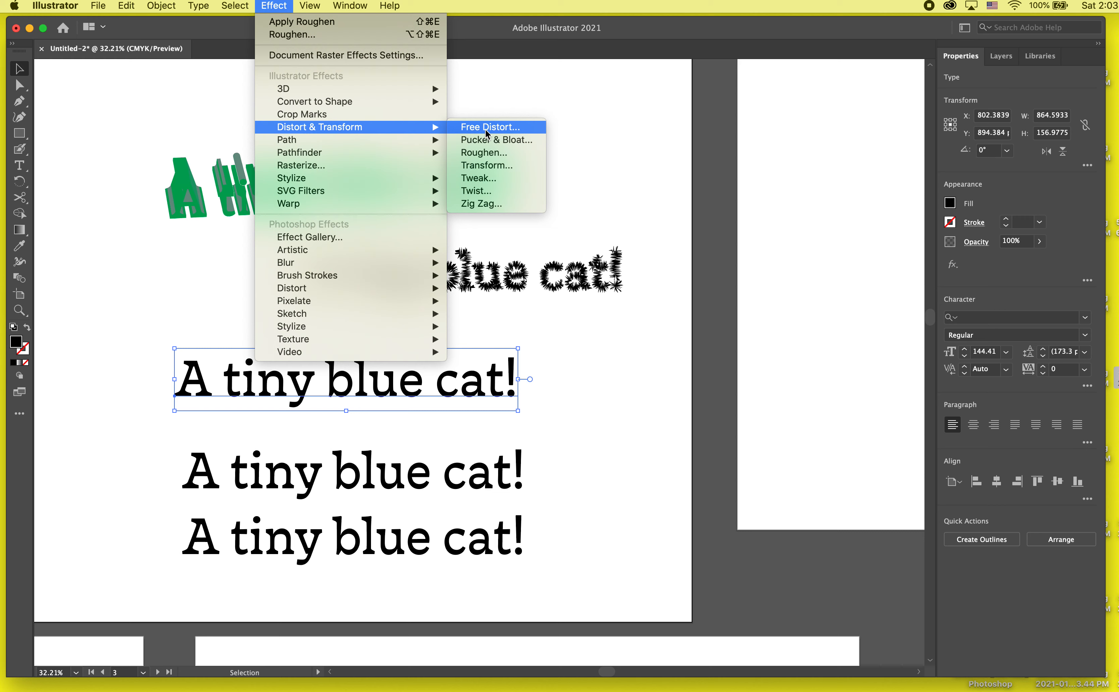
click(496, 200)
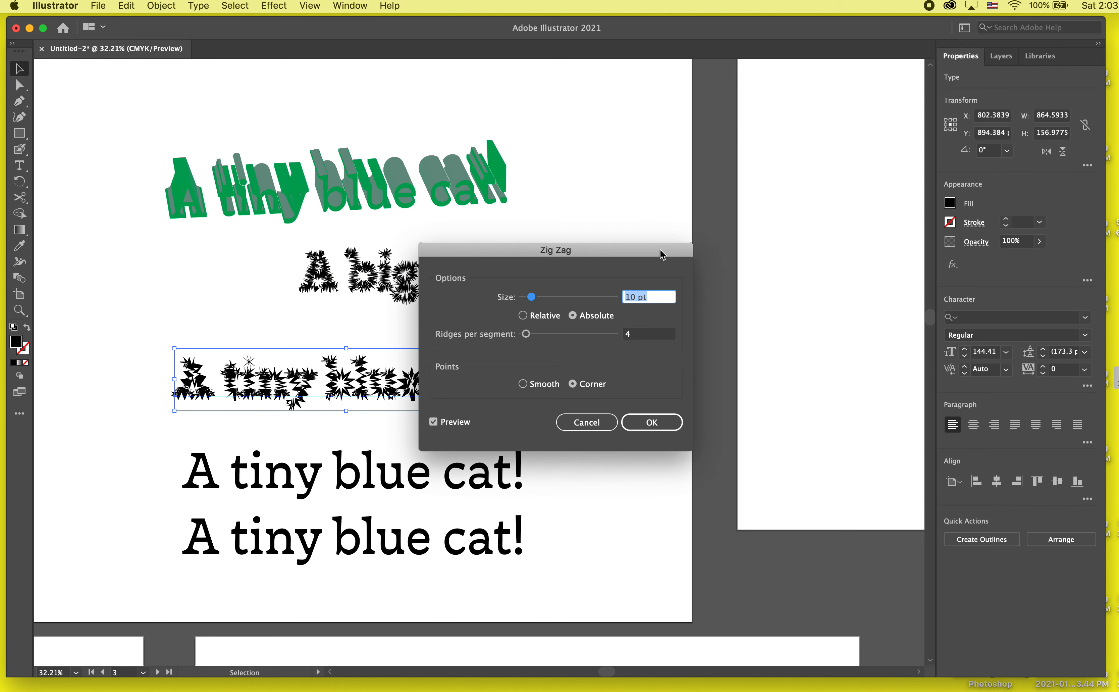
drag(662, 254, 800, 244)
mouse_move(684, 317)
mouse_down()
mouse_move(718, 323)
mouse_move(702, 323)
mouse_up()
click(795, 405)
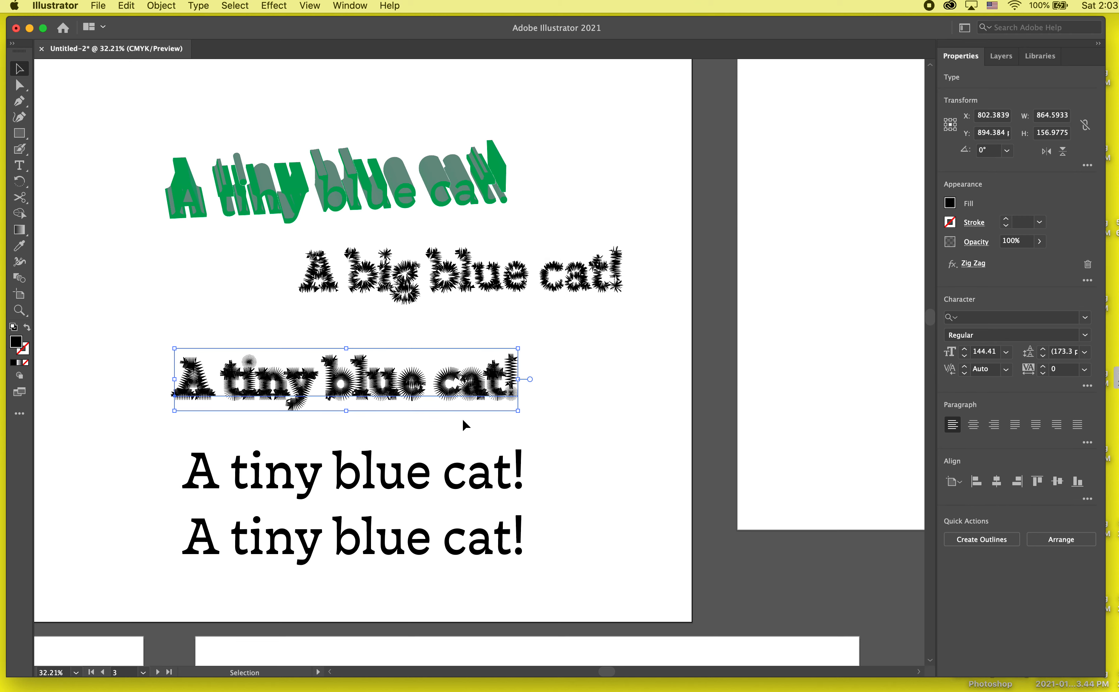
- Enlarge the zig-zag text to about 1299 pt wide and move it up close beneath the roughened text
drag(519, 409, 605, 437)
click(630, 462)
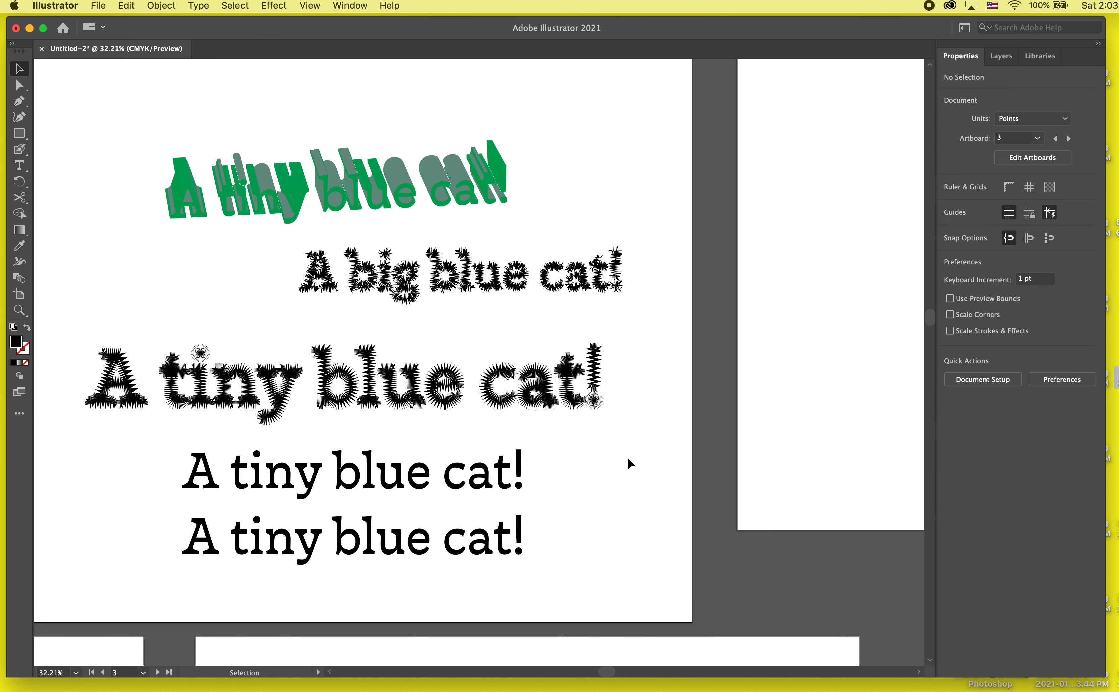
drag(546, 406, 528, 367)
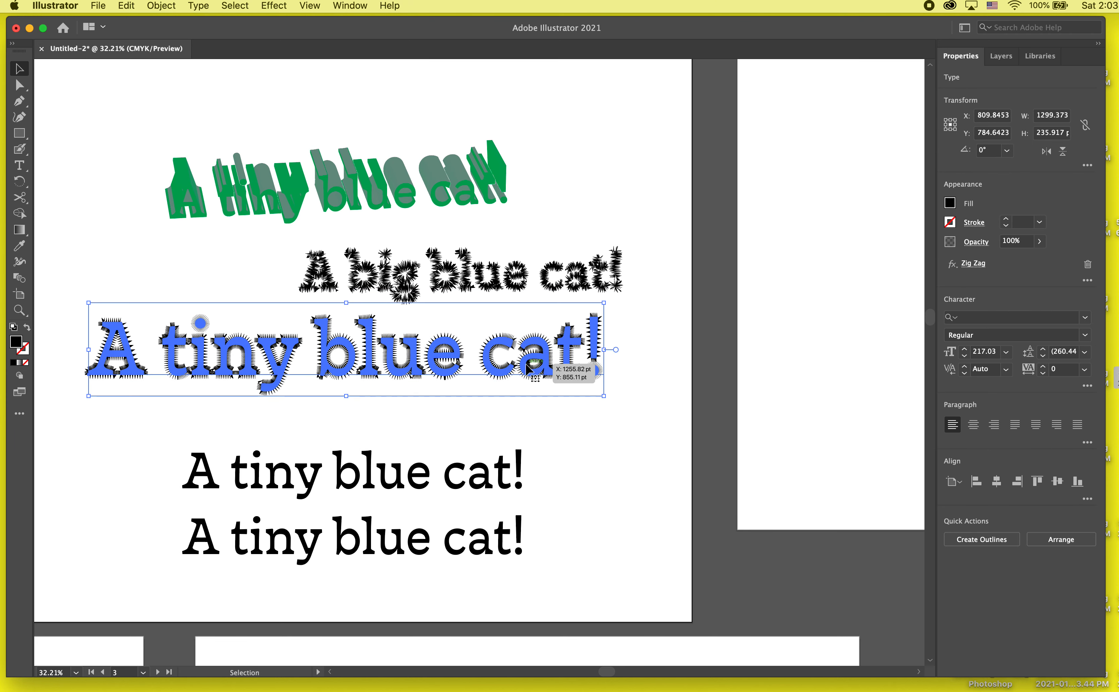
- Replace the word "tiny" with "crazy" in the zig-zag text and deselect it
double_click(141, 351)
drag(303, 336, 157, 336)
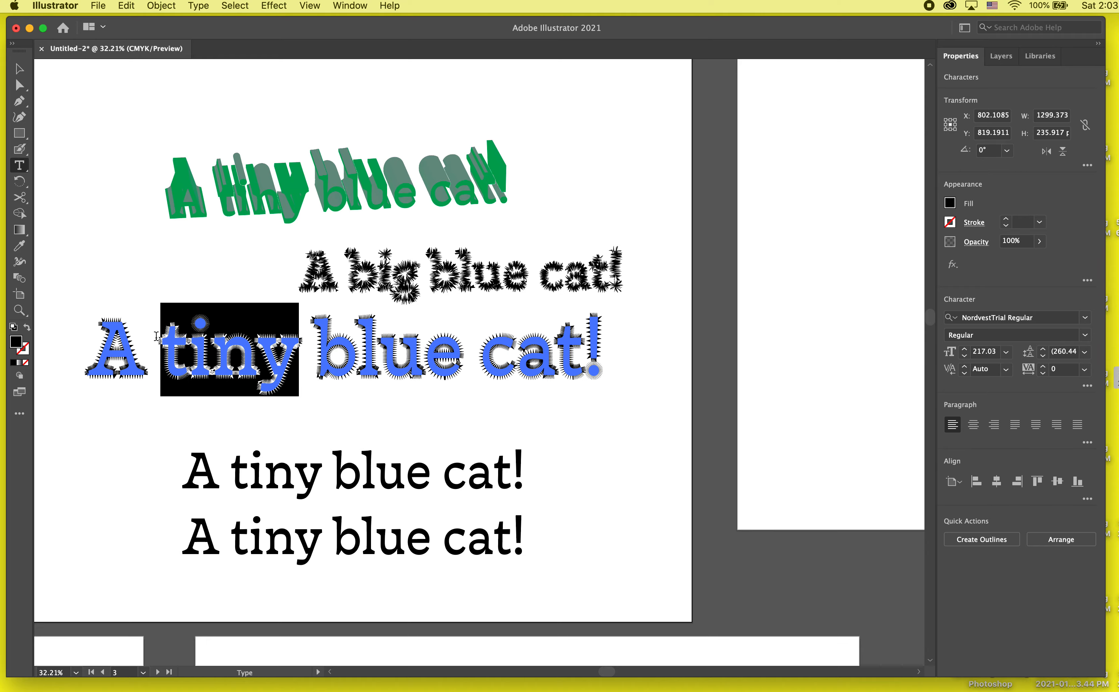
text(crax)
text(y)
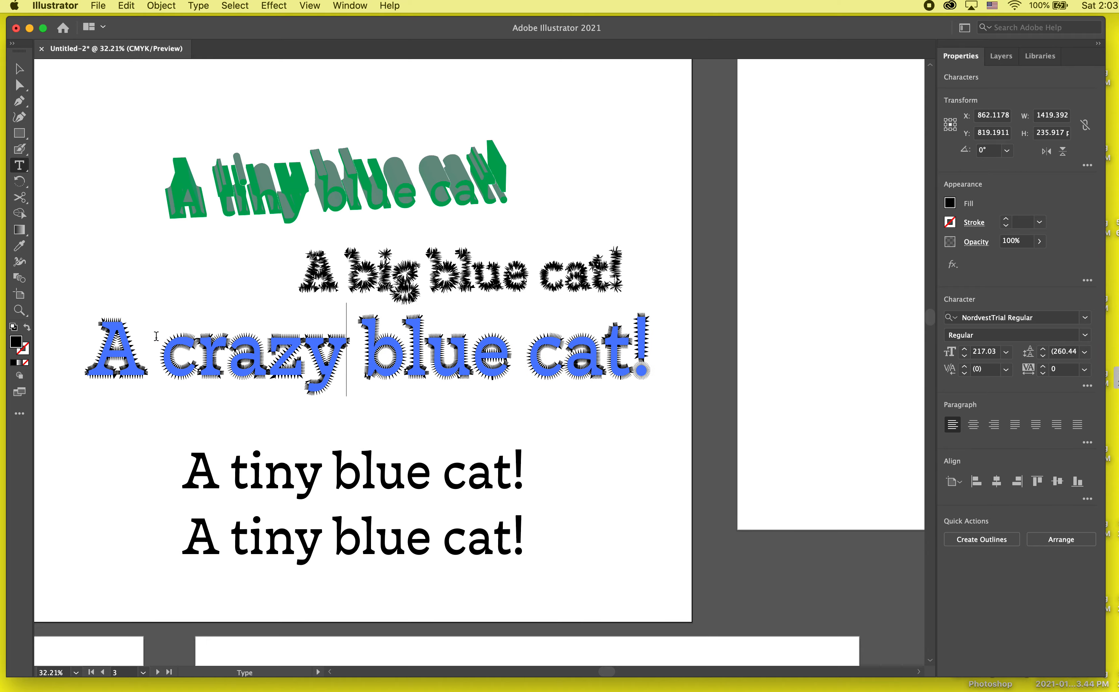
key(Escape)
click(169, 445)
- Examine the zig-zag edges up close, and scale the "A crazy blue cat!" text down to about half its width
scroll(388, 338, up, 5)
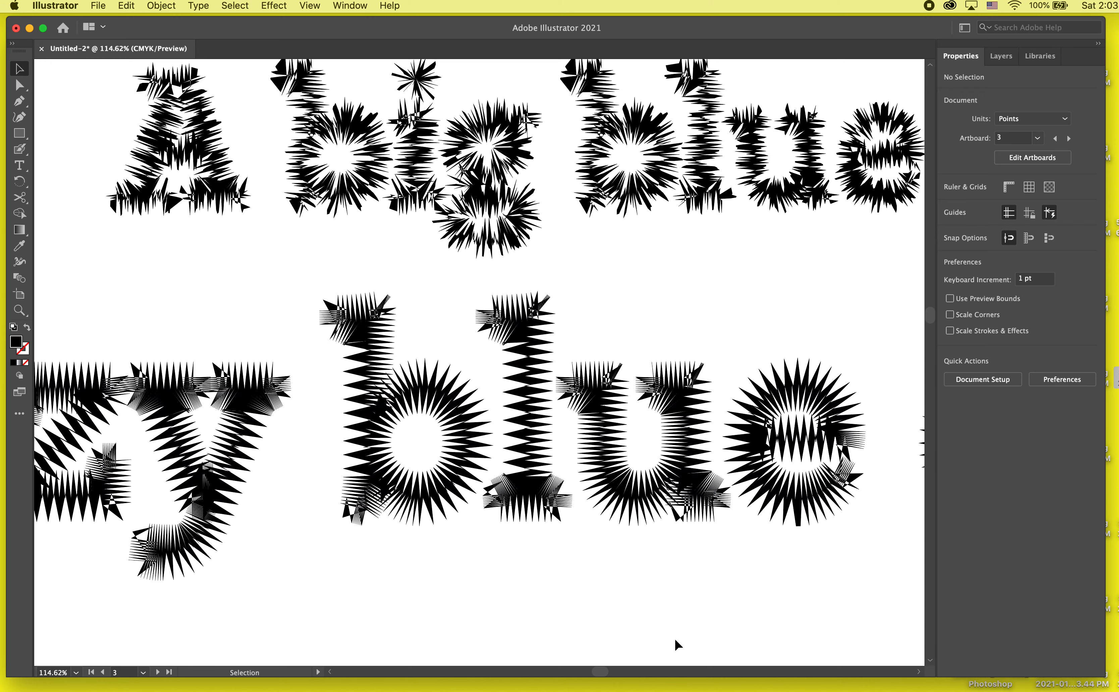
scroll(676, 577, down, 5)
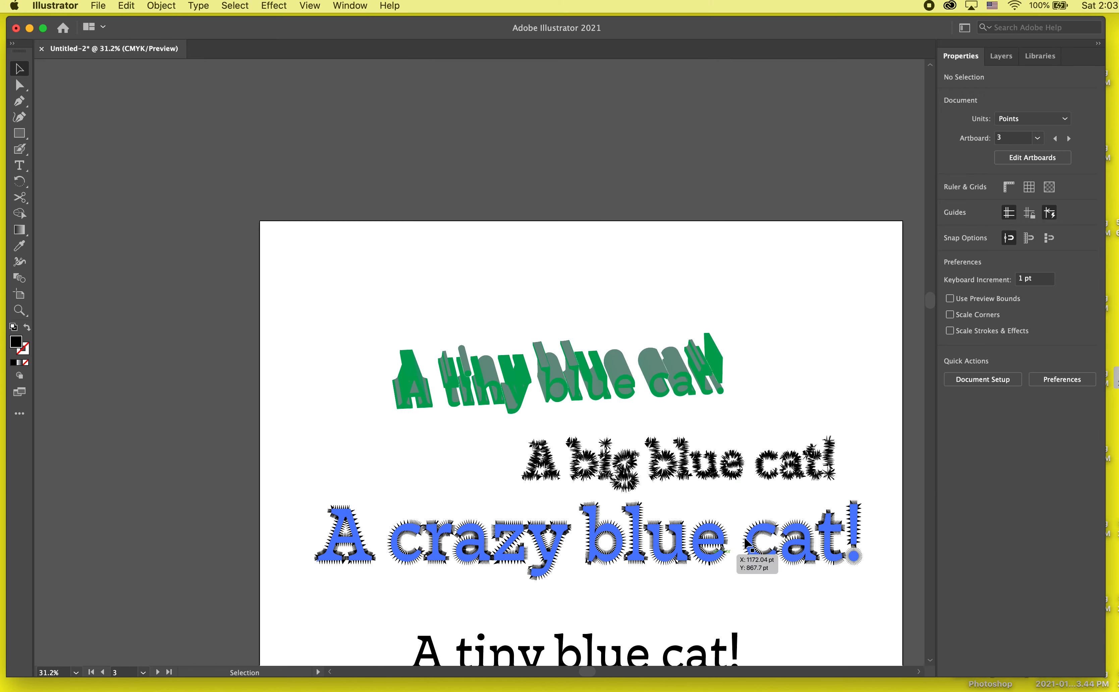
drag(781, 547, 572, 406)
click(572, 406)
drag(656, 442, 377, 409)
click(478, 521)
- Move the upper remaining plain copy up below the zig-zag text and start a Twist effect on it
scroll(453, 513, down, 1)
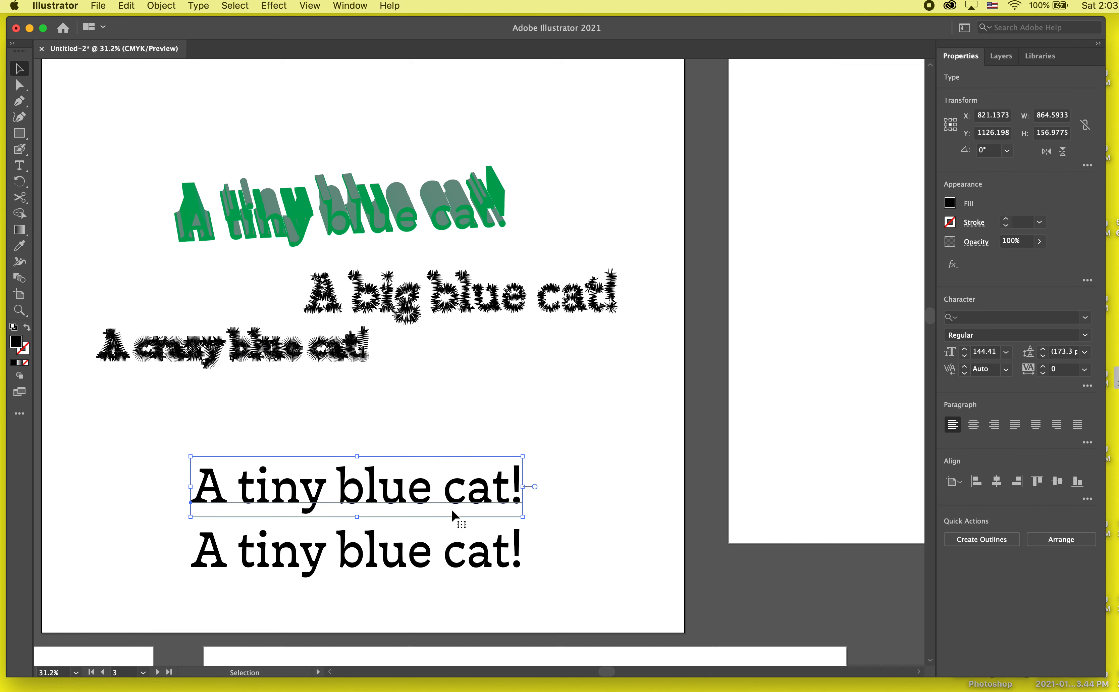
drag(452, 512, 502, 433)
click(284, 5)
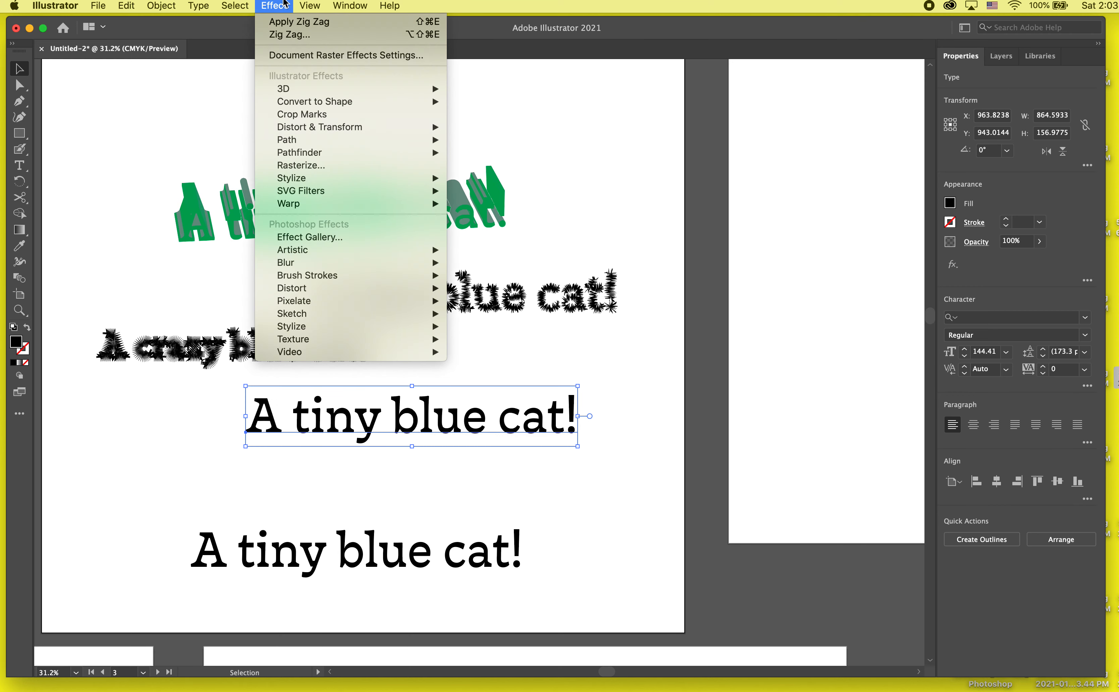
mouse_move(297, 128)
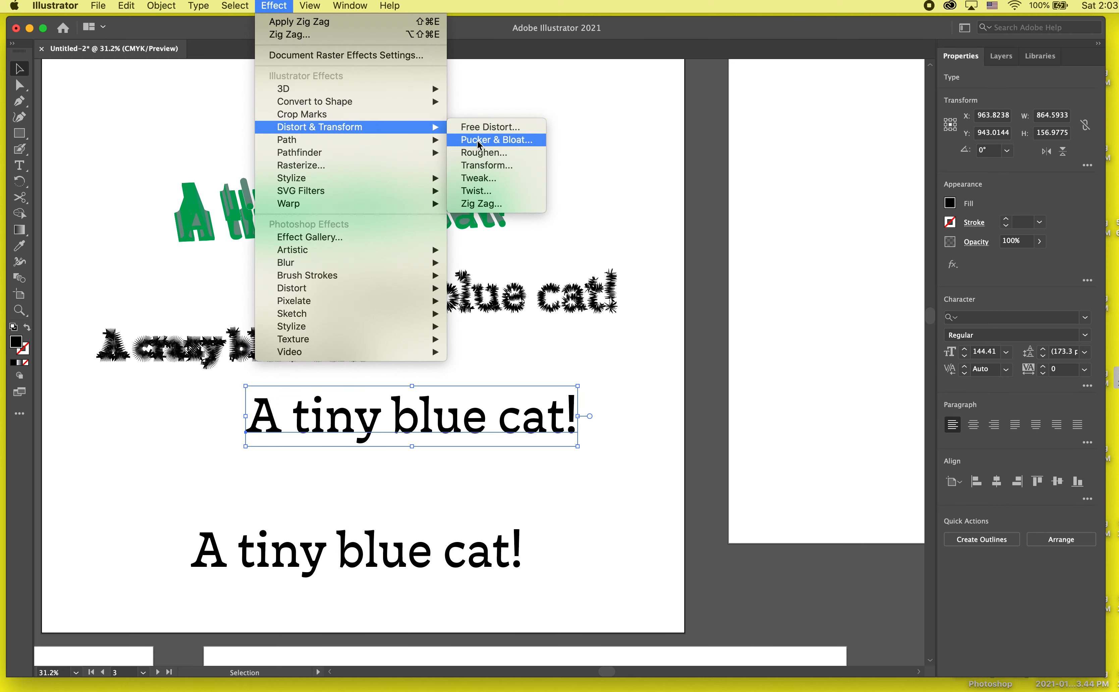
click(477, 191)
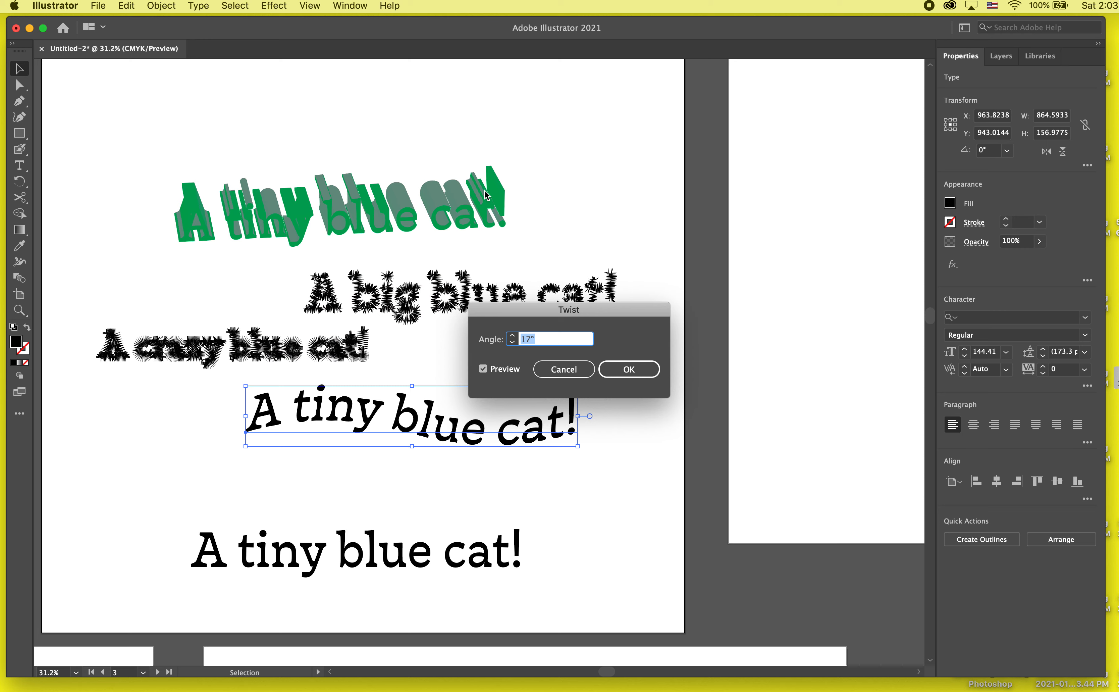
- Preview the Twist with its angle lowered to 9° and raised as far as 120°
click(512, 342)
click(512, 342)
click(512, 342)
click(512, 342)
click(512, 342)
click(512, 342)
click(512, 343)
click(512, 343)
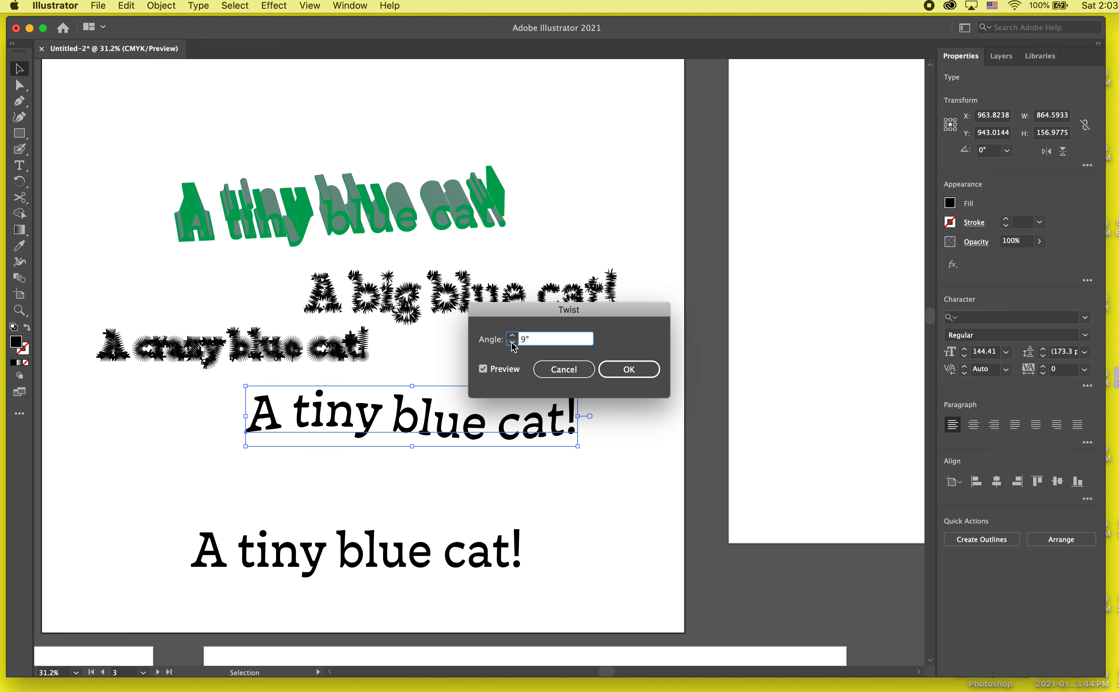
click(512, 342)
click(511, 342)
drag(523, 314, 638, 251)
click(626, 274)
click(627, 274)
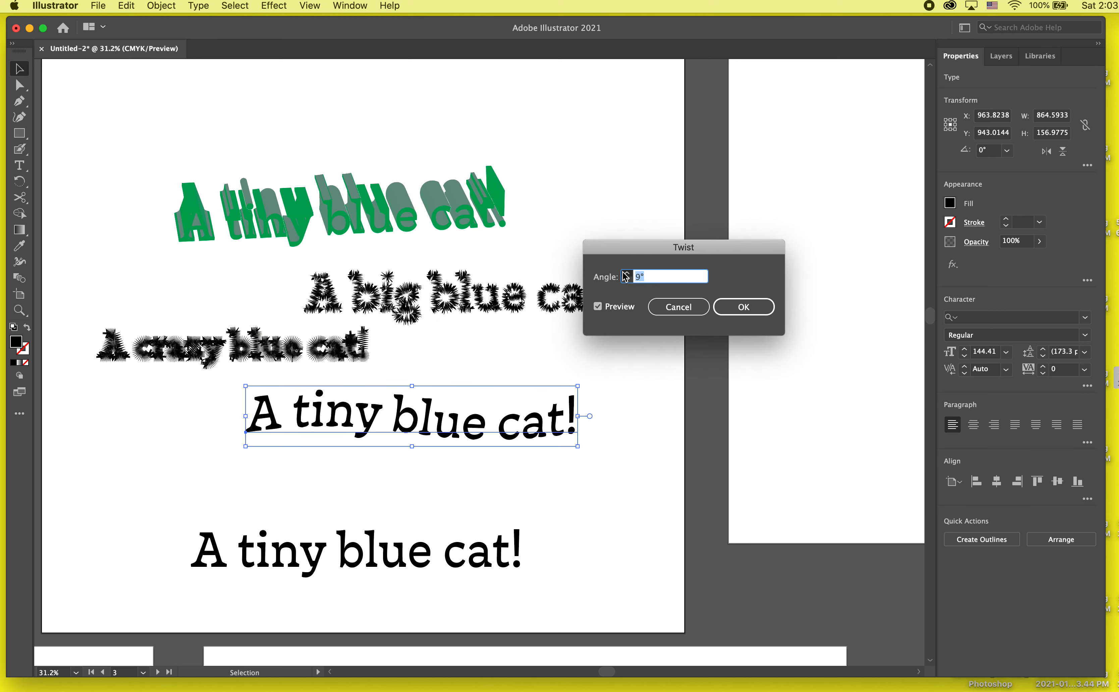
click(626, 274)
click(626, 274)
click(627, 274)
click(627, 274)
click(626, 274)
double_click(626, 274)
click(626, 274)
click(626, 274)
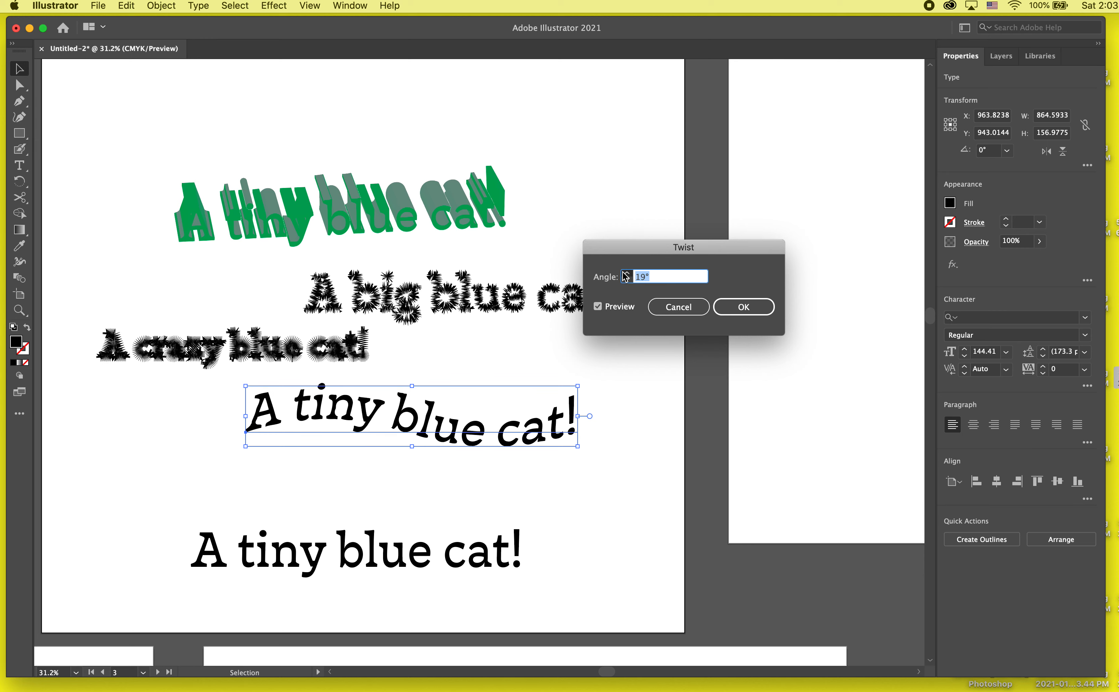
click(626, 274)
click(626, 274)
click(627, 274)
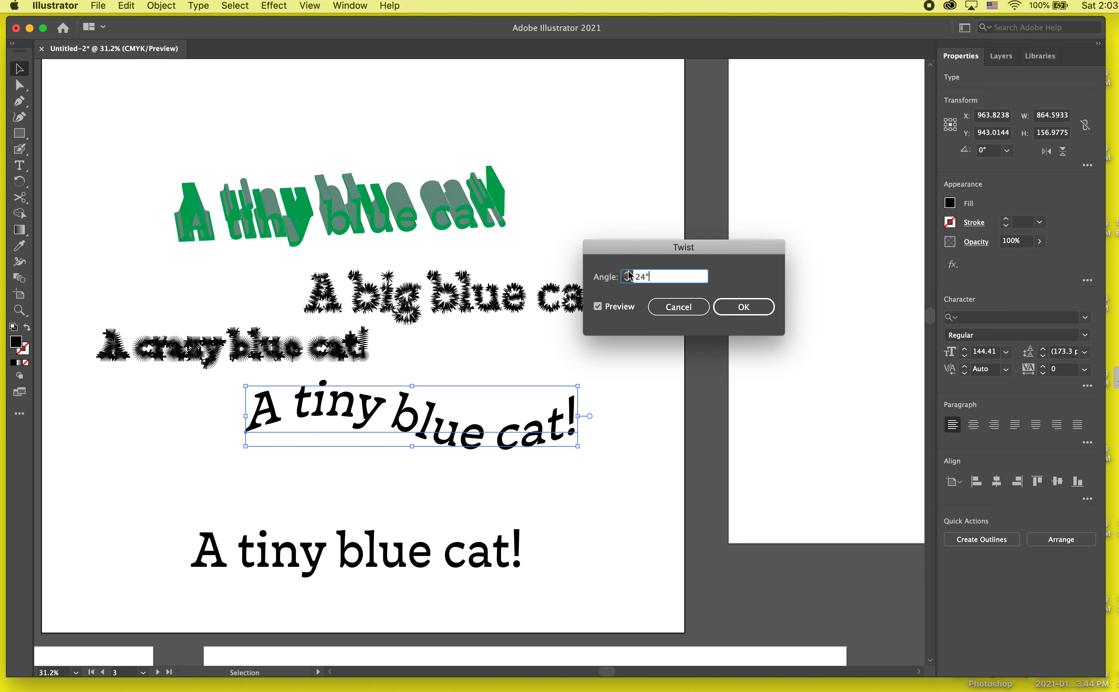
shift+click(628, 274)
shift+click(628, 274)
shift+click(628, 274)
shift+click(628, 274)
shift+click(628, 275)
shift+double_click(628, 274)
shift+click(628, 274)
shift+double_click(628, 274)
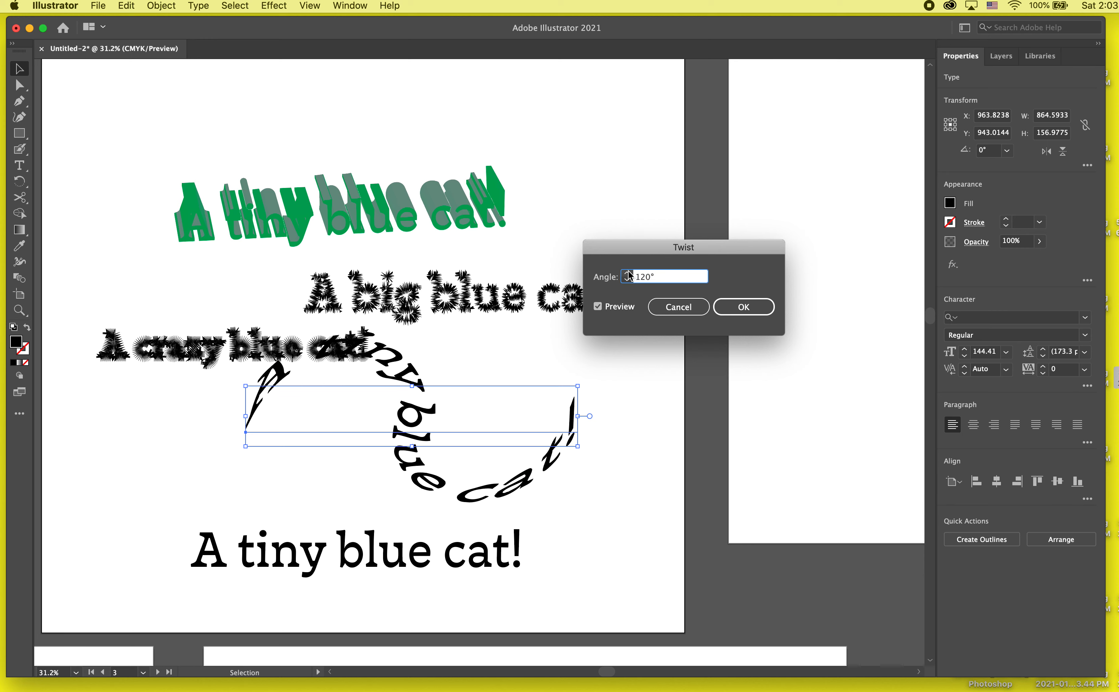
shift+click(628, 274)
shift+click(628, 274)
shift+click(629, 275)
- Lower the Twist angle to 0° to preview the text without distortion
shift+double_click(628, 279)
shift+click(628, 279)
shift+double_click(628, 279)
shift+click(628, 278)
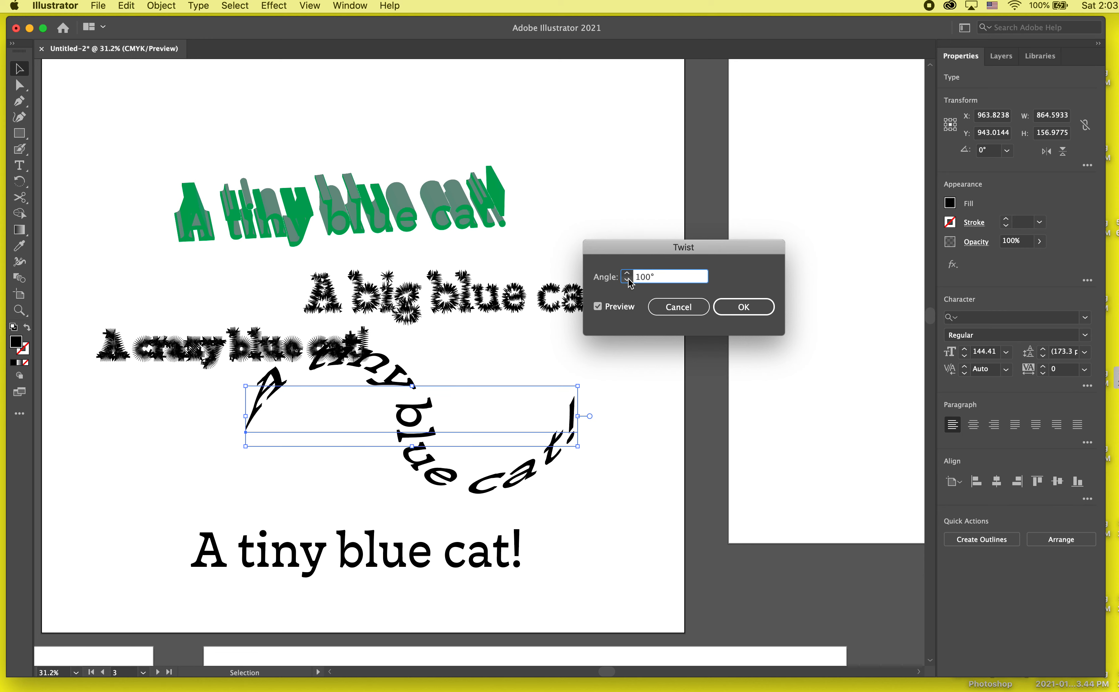
shift+double_click(628, 279)
shift+double_click(627, 278)
shift+double_click(628, 279)
shift+click(628, 279)
shift+double_click(627, 279)
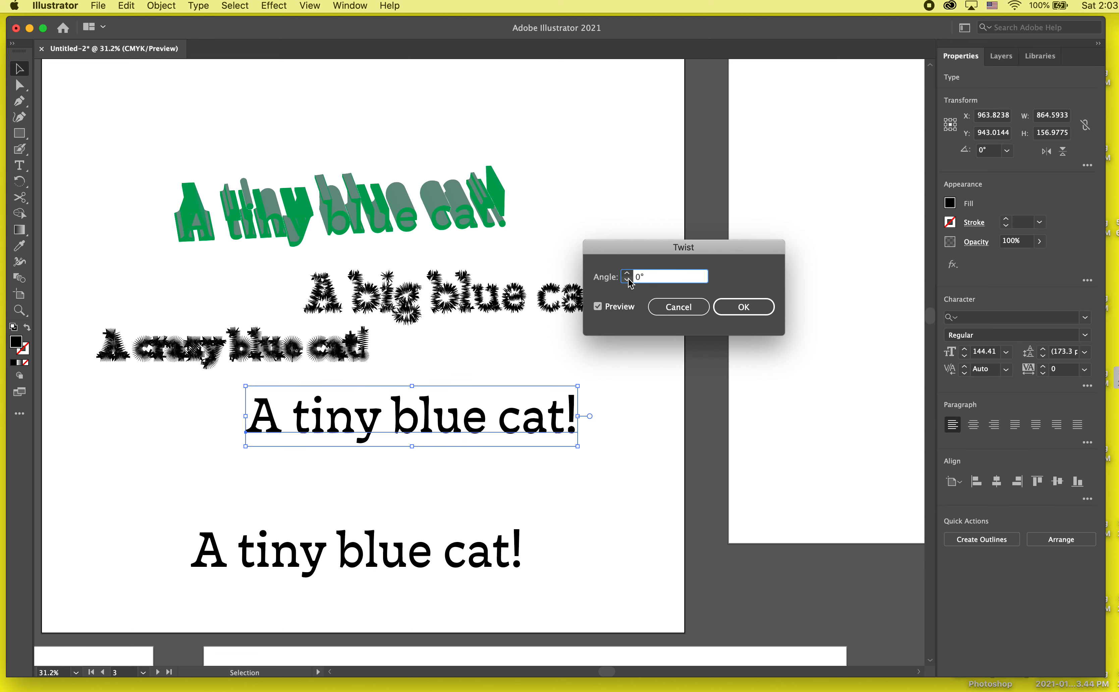
- Preview a Twist angle of 30° and the opposite direction at -50°
shift+click(627, 272)
shift+double_click(627, 272)
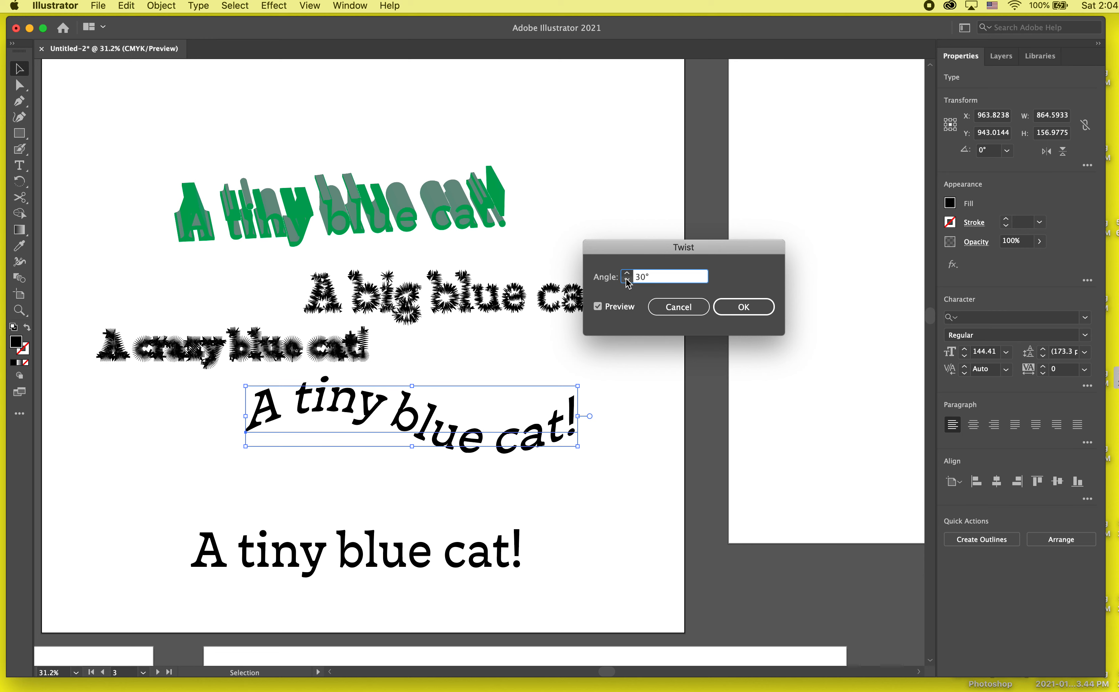
shift+double_click(627, 280)
shift+double_click(627, 280)
shift+click(627, 280)
shift+double_click(628, 280)
shift+click(628, 280)
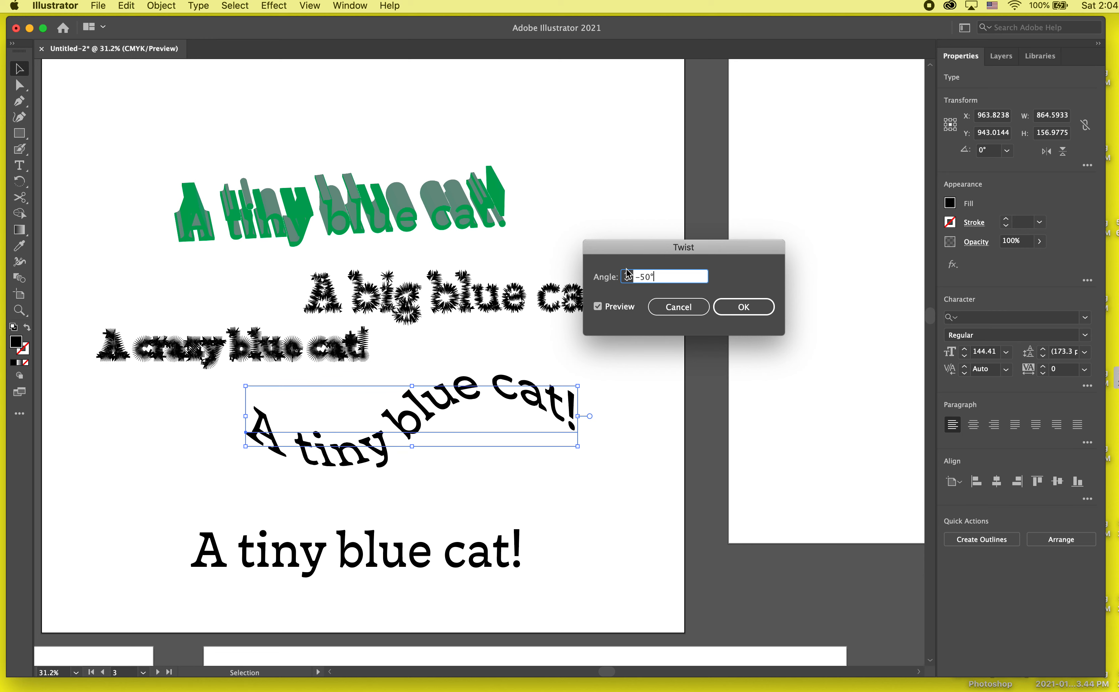
shift+double_click(628, 280)
- Soften the Twist to a gentle negative angle and apply the effect to the text
shift+double_click(627, 274)
shift+double_click(627, 275)
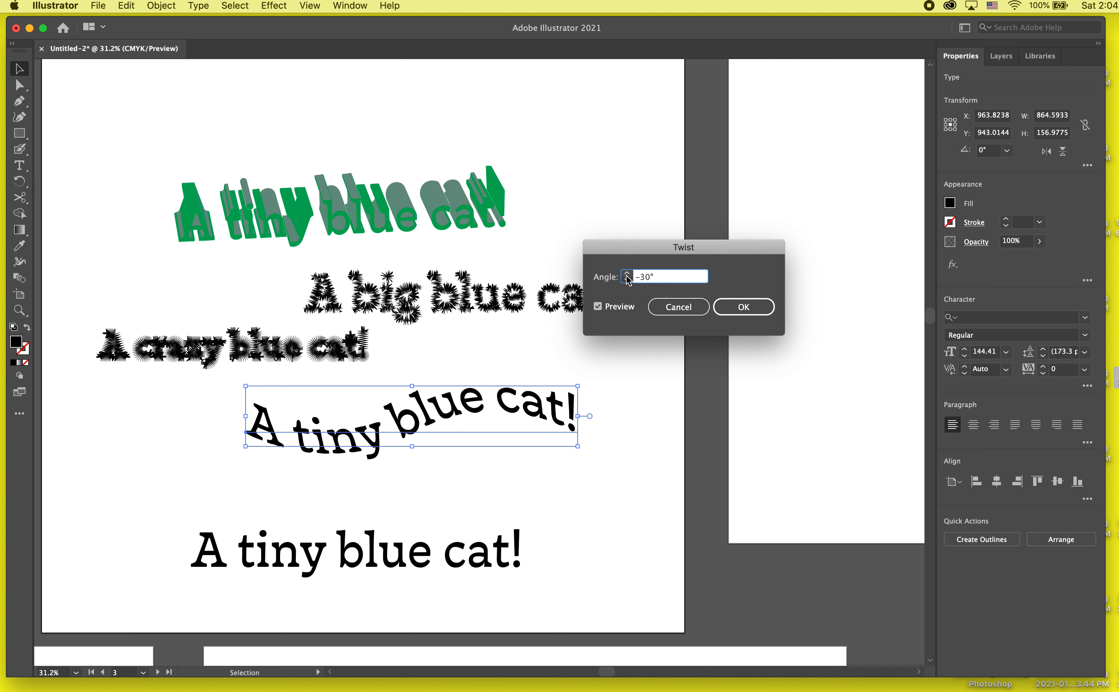
shift+click(627, 275)
shift+click(627, 274)
click(761, 306)
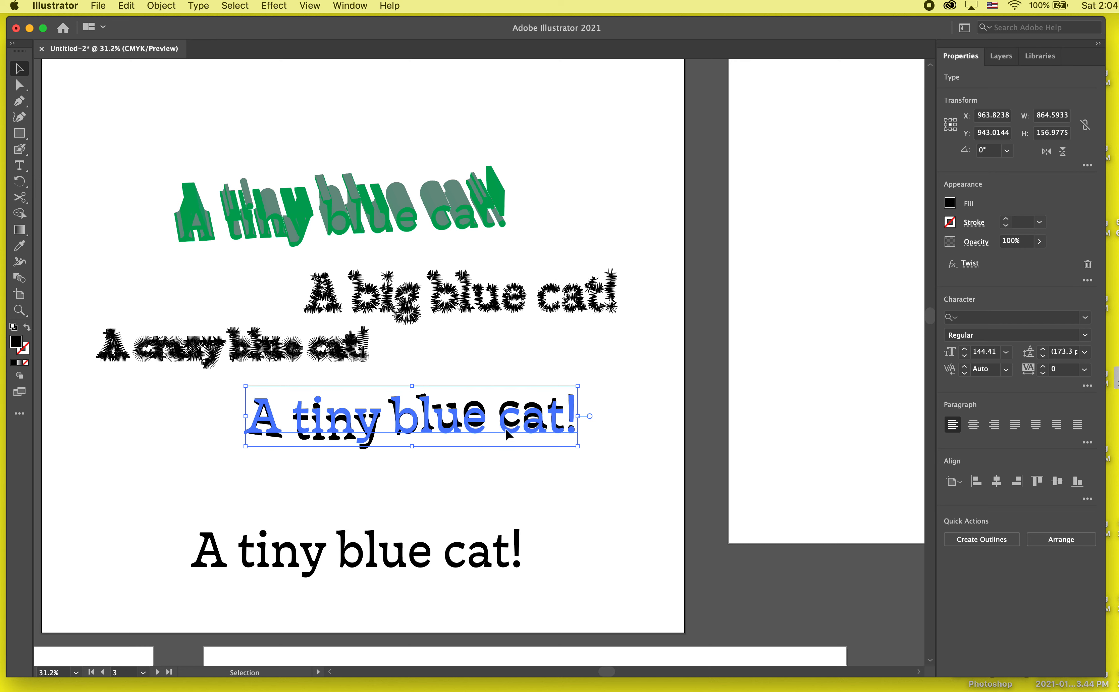
- Change "blue" to "red" in the twisted text, keeping a space so it reads "A tiny red cat!"
triple_click(450, 434)
double_click(447, 428)
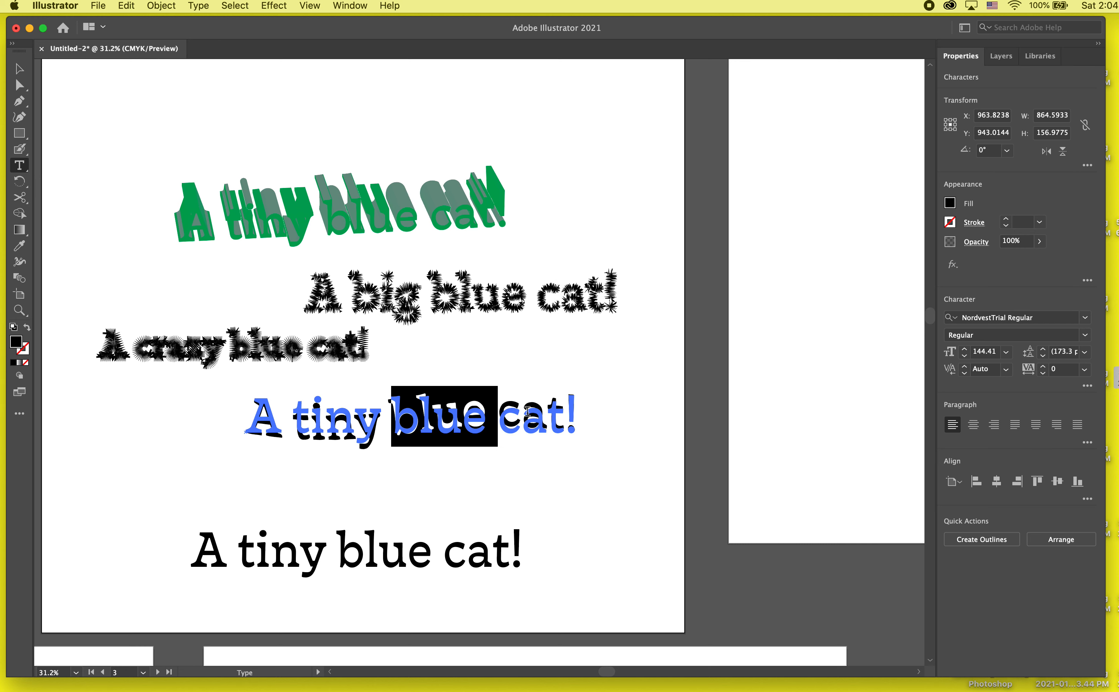
text(red)
key(Escape)
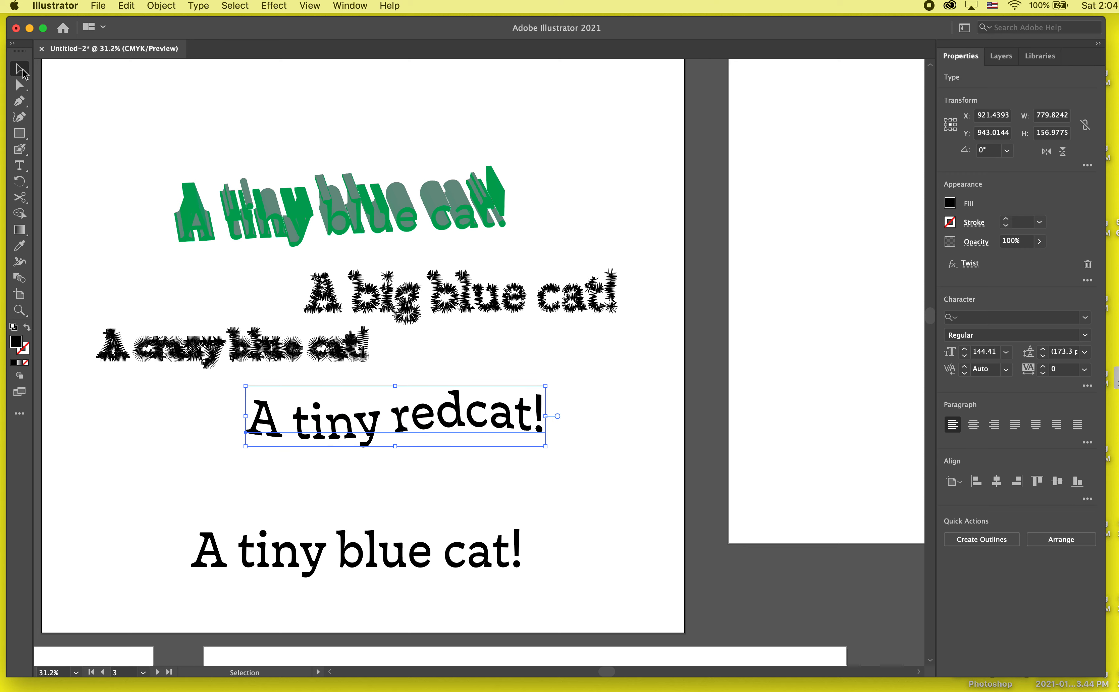
click(76, 368)
double_click(461, 420)
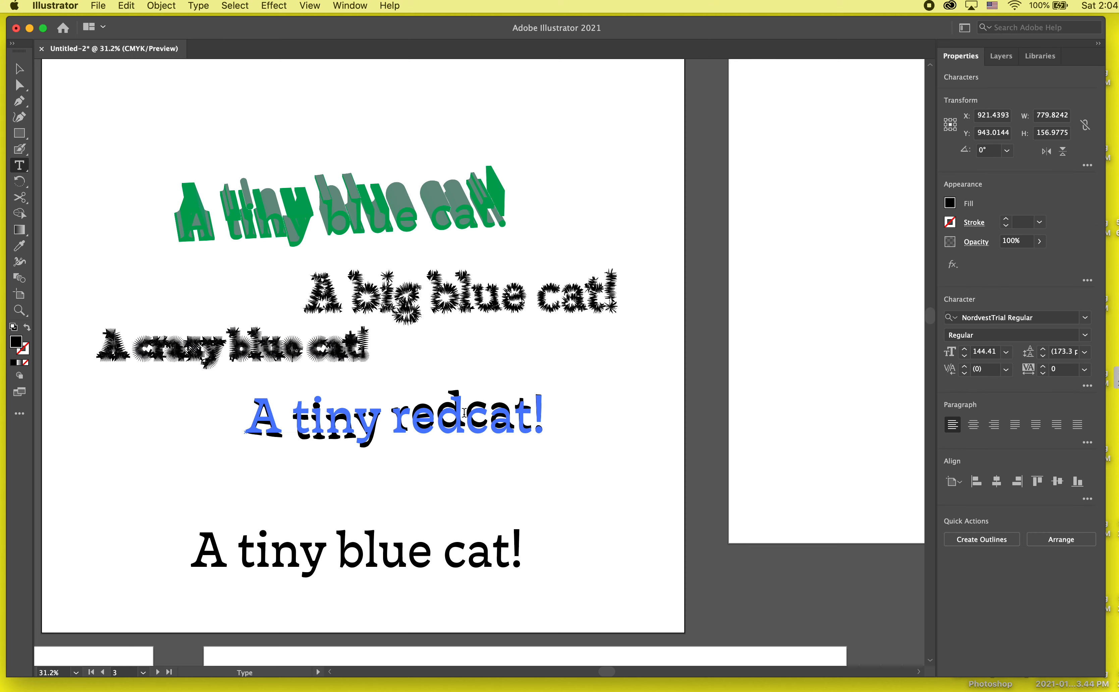
click(470, 474)
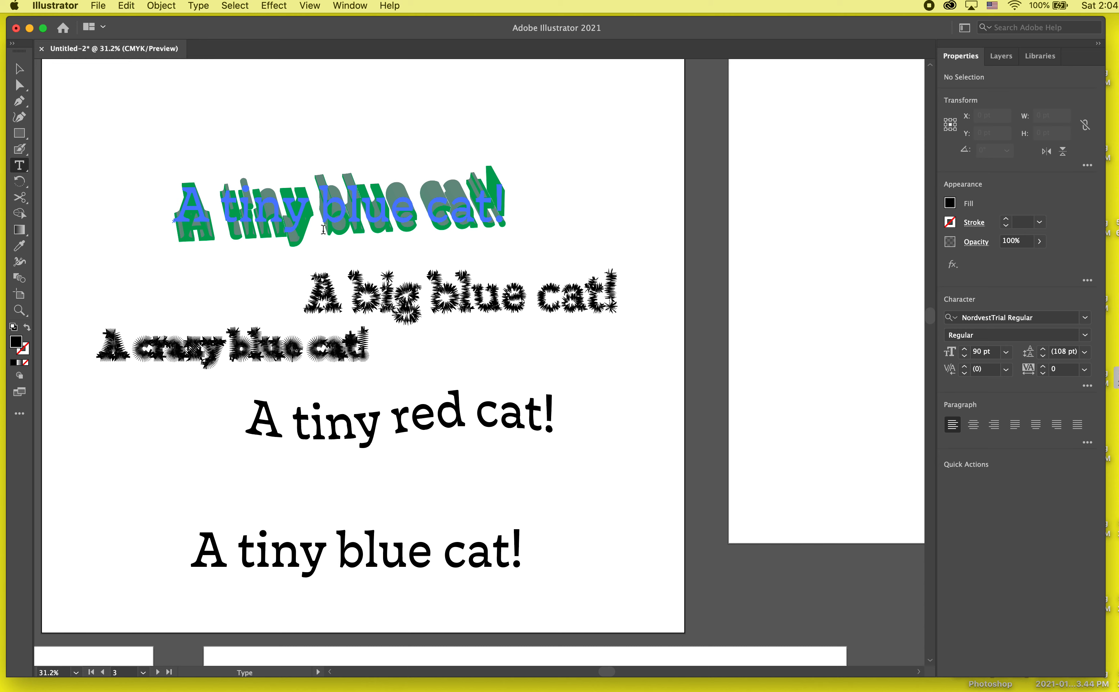
drag(323, 229, 237, 145)
key(Escape)
click(281, 146)
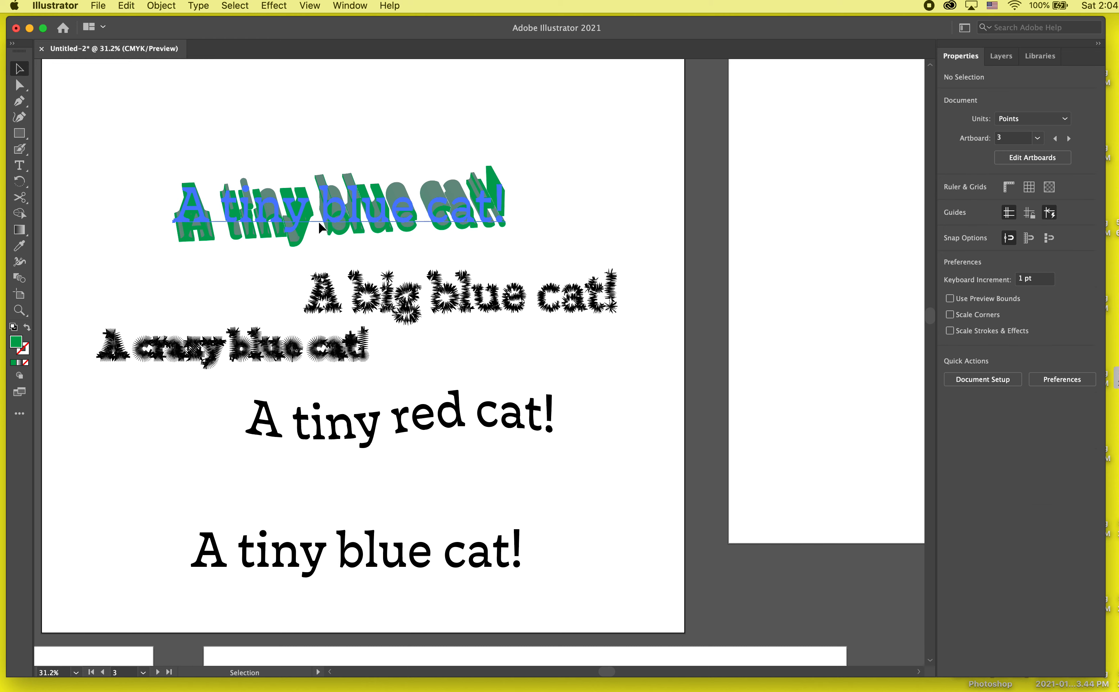
- Move the green extruded text to the artboard's upper-left corner and enlarge the artboard to the right
drag(348, 220, 229, 120)
scroll(461, 320, down, 3)
key(shift+o)
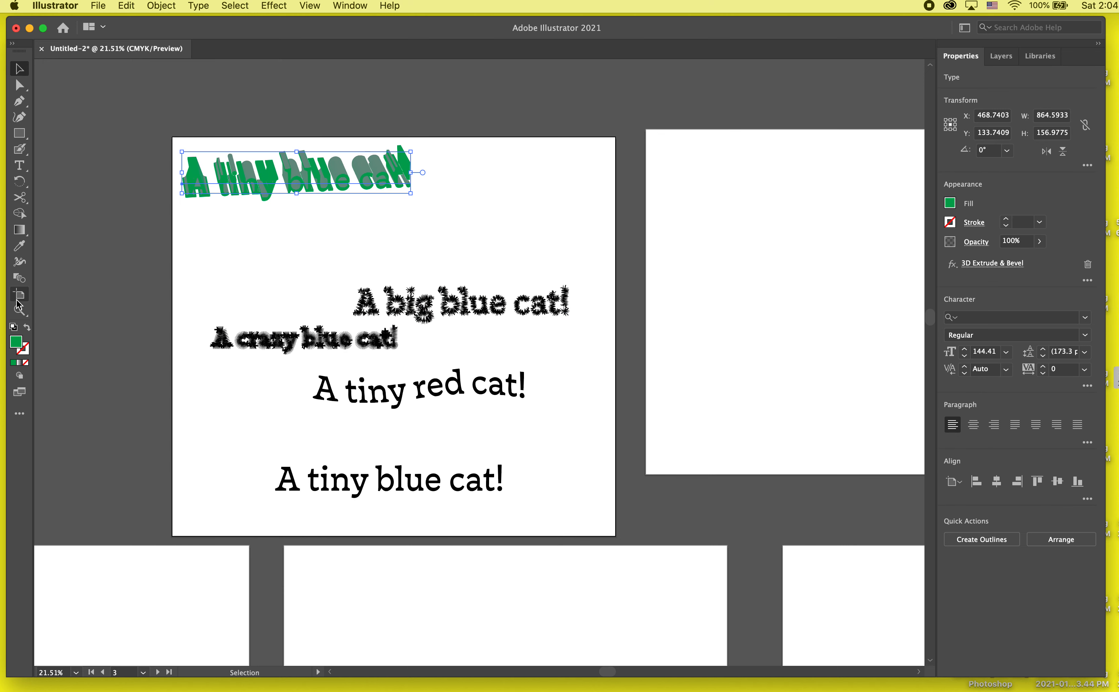
drag(616, 535, 924, 532)
- Delete the overlapping blank artboard, Artboard 1 copy 3
click(837, 424)
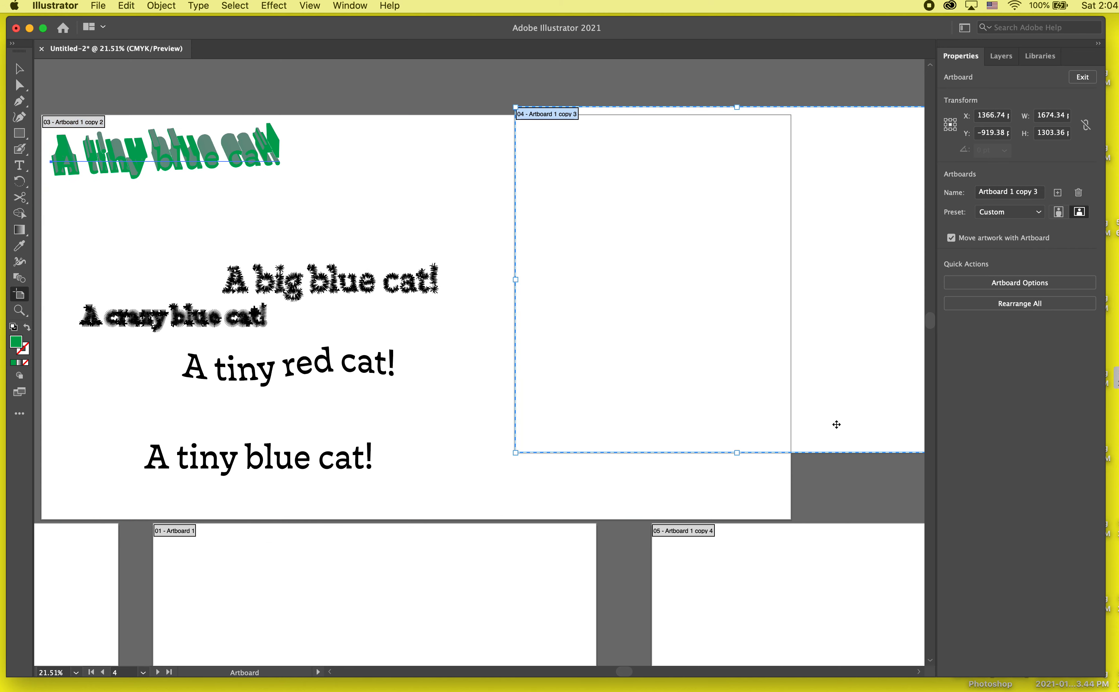
scroll(838, 425, right, 5)
scroll(838, 425, down, 1)
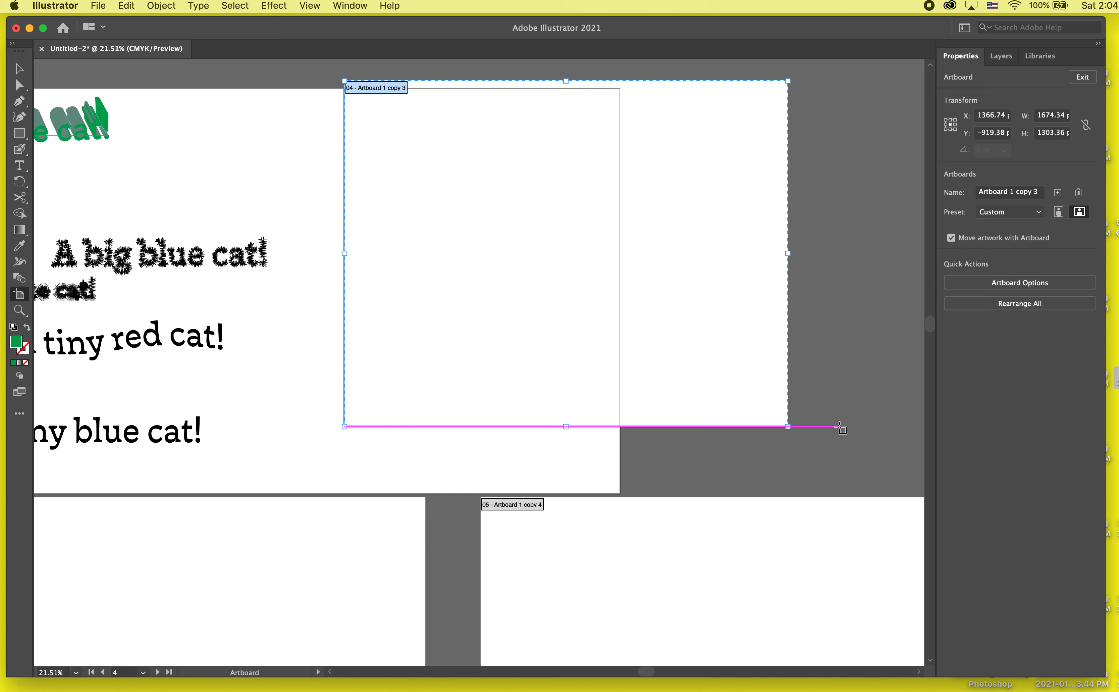
key(Delete)
- Move the roughened, zig-zag and twisted texts up together, and place the plain "A tiny blue cat!" text in the empty area beside them
scroll(675, 320, down, 2)
key(v)
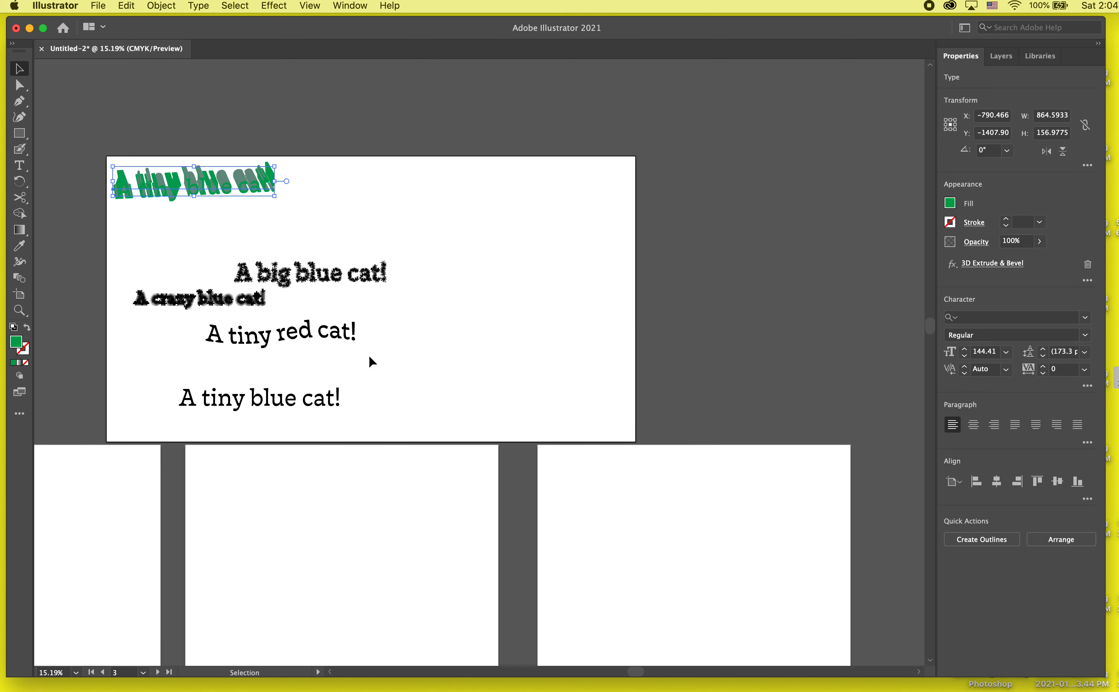
drag(393, 241, 281, 302)
click(291, 328)
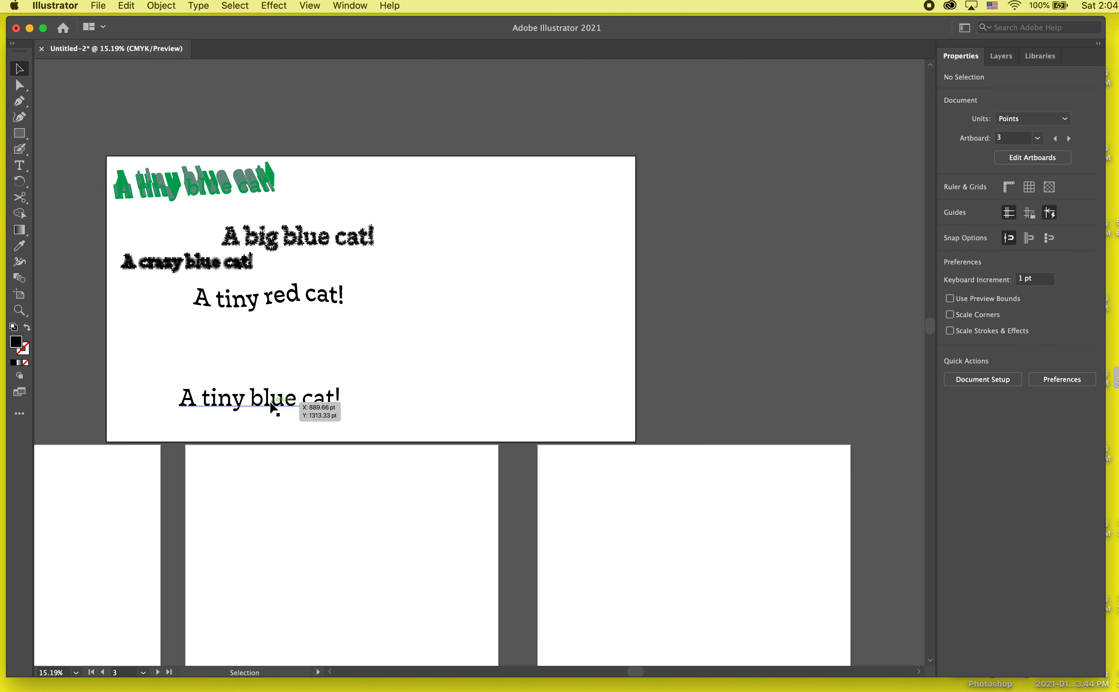
drag(274, 406, 506, 253)
- Enlarge the artboard to about 4172 × 2053 pt and move the plain text up into its open area
click(19, 293)
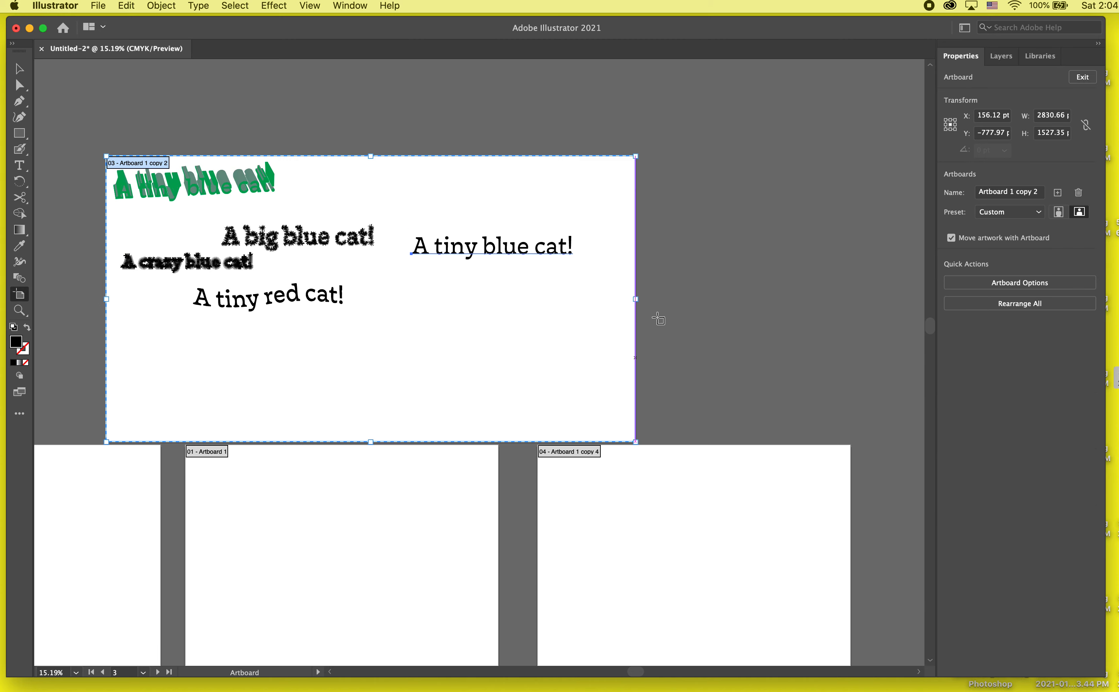
drag(636, 157, 887, 82)
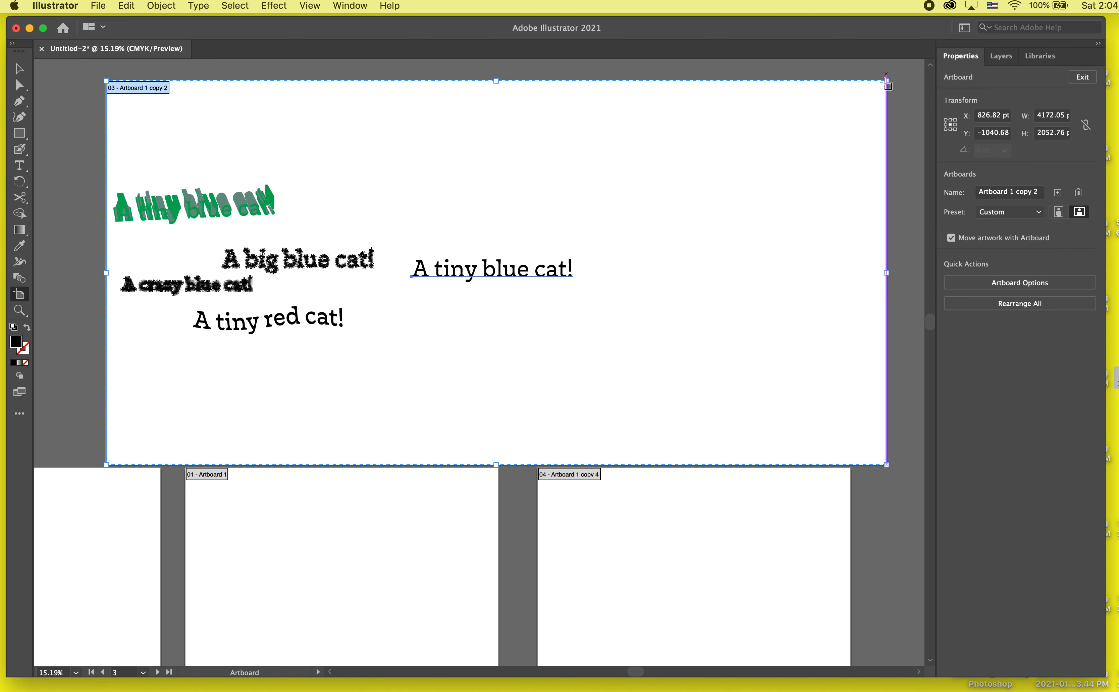
scroll(555, 165, up, 2)
key(v)
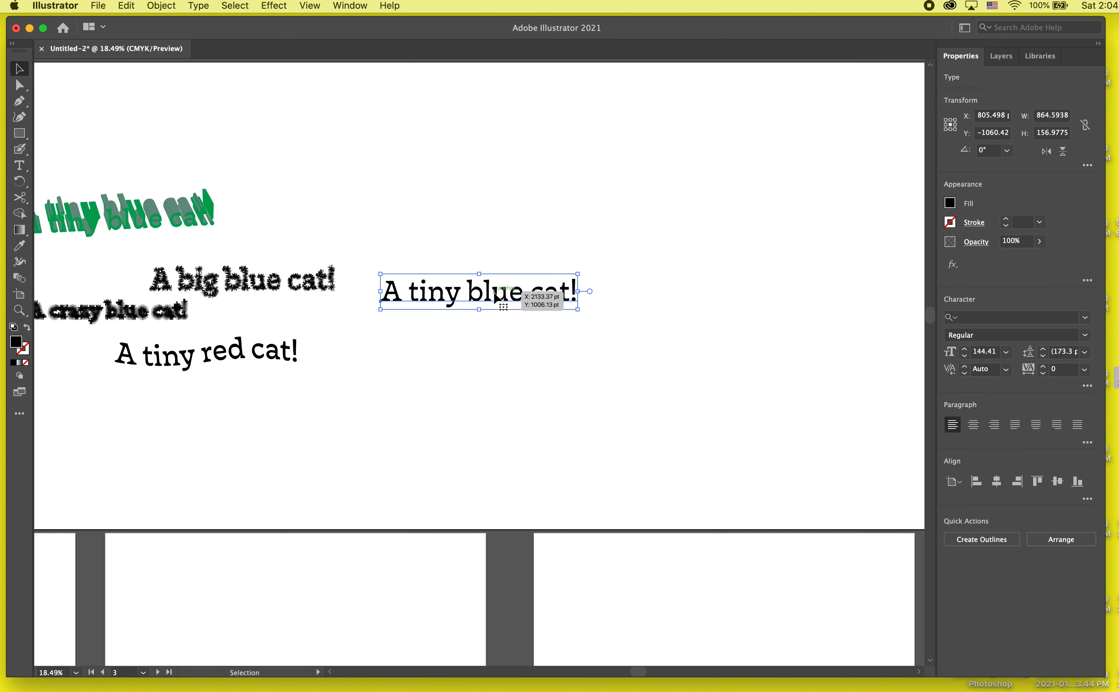
drag(463, 281, 494, 177)
- Start a Drop Shadow effect on the plain "A tiny blue cat!" text and raise its opacity to 81%
click(274, 6)
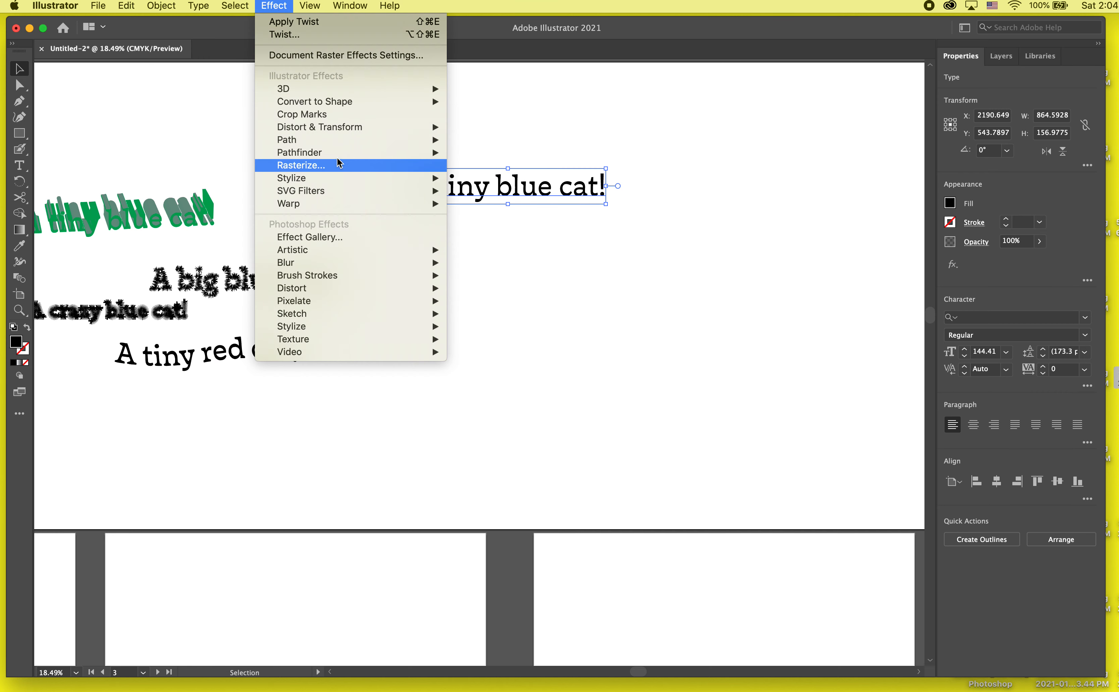
mouse_move(373, 129)
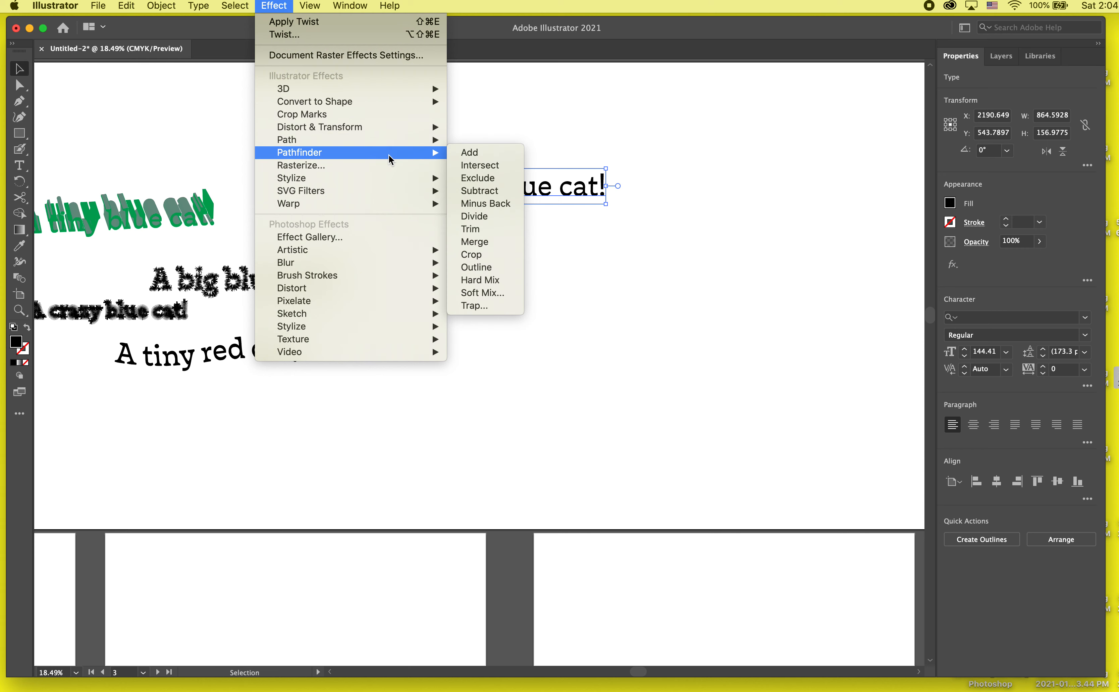
mouse_move(388, 178)
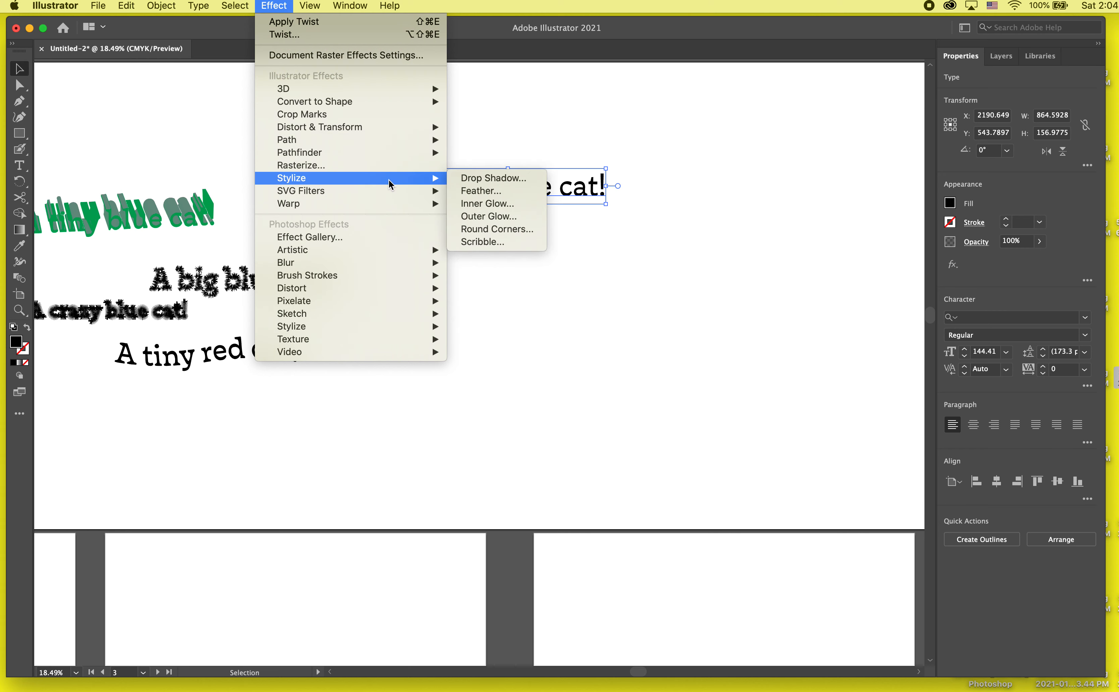
click(506, 176)
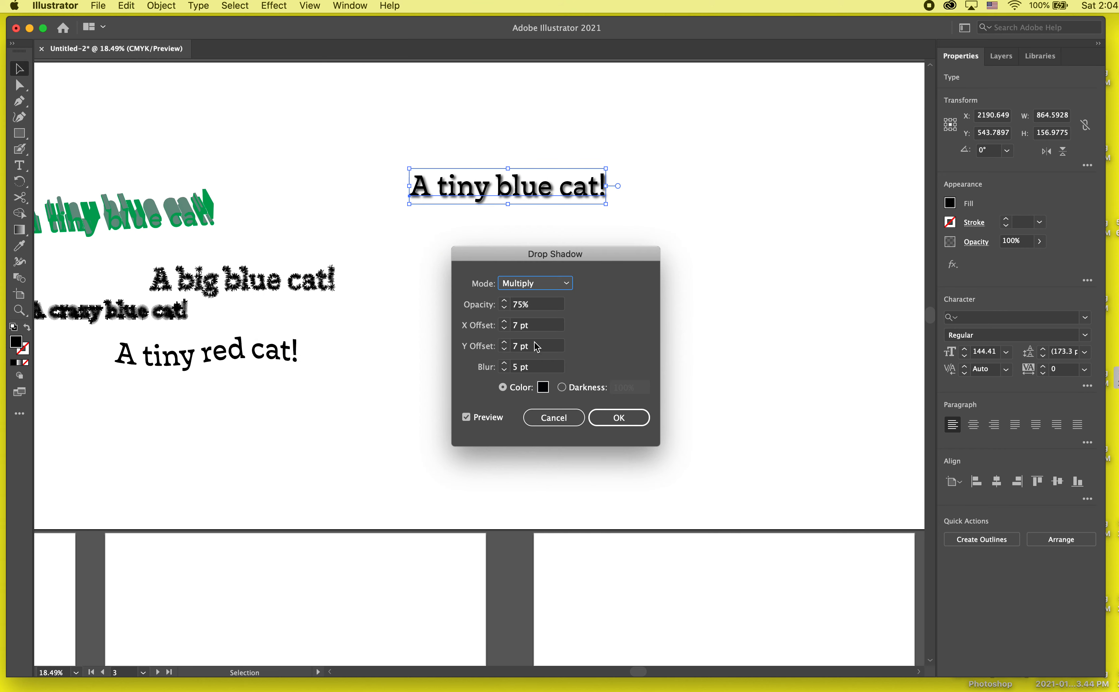
key(Tab)
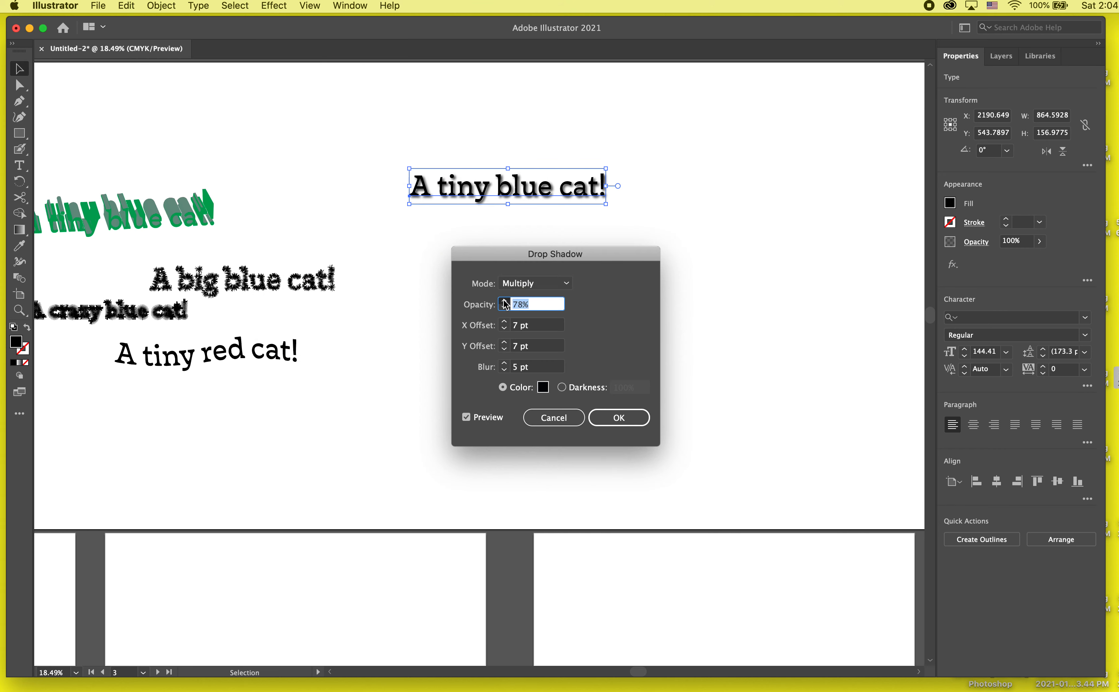
- Change the drop shadow color to purple, #B23CCE
click(542, 387)
click(498, 295)
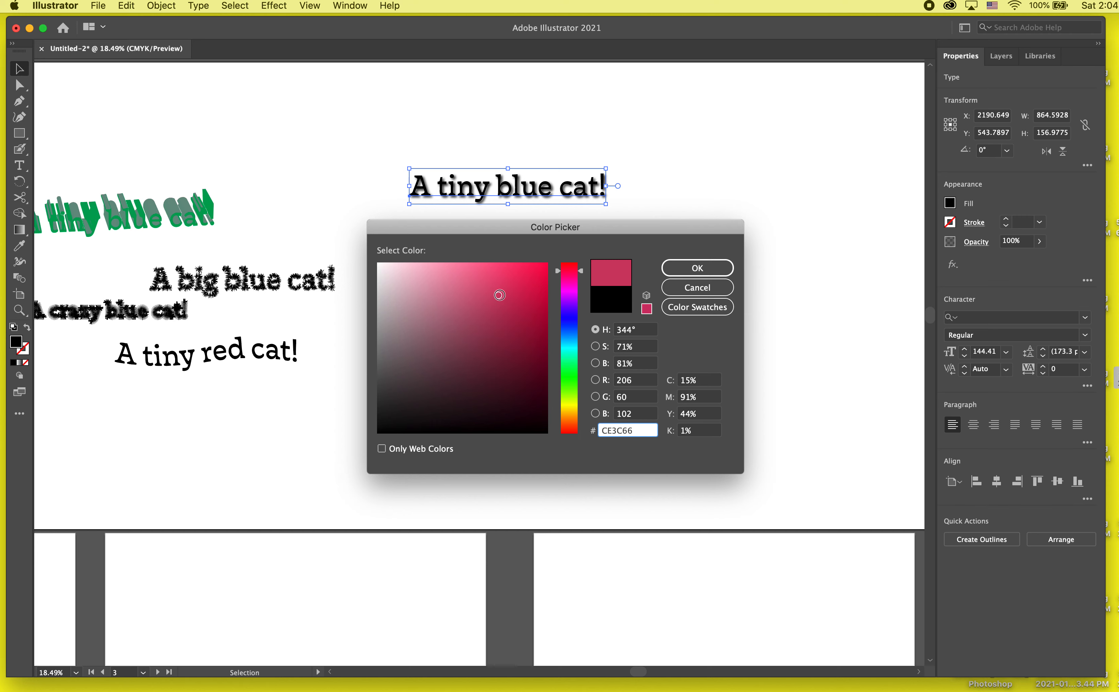
click(564, 307)
mouse_move(564, 308)
mouse_down()
mouse_move(568, 340)
mouse_move(572, 301)
mouse_up()
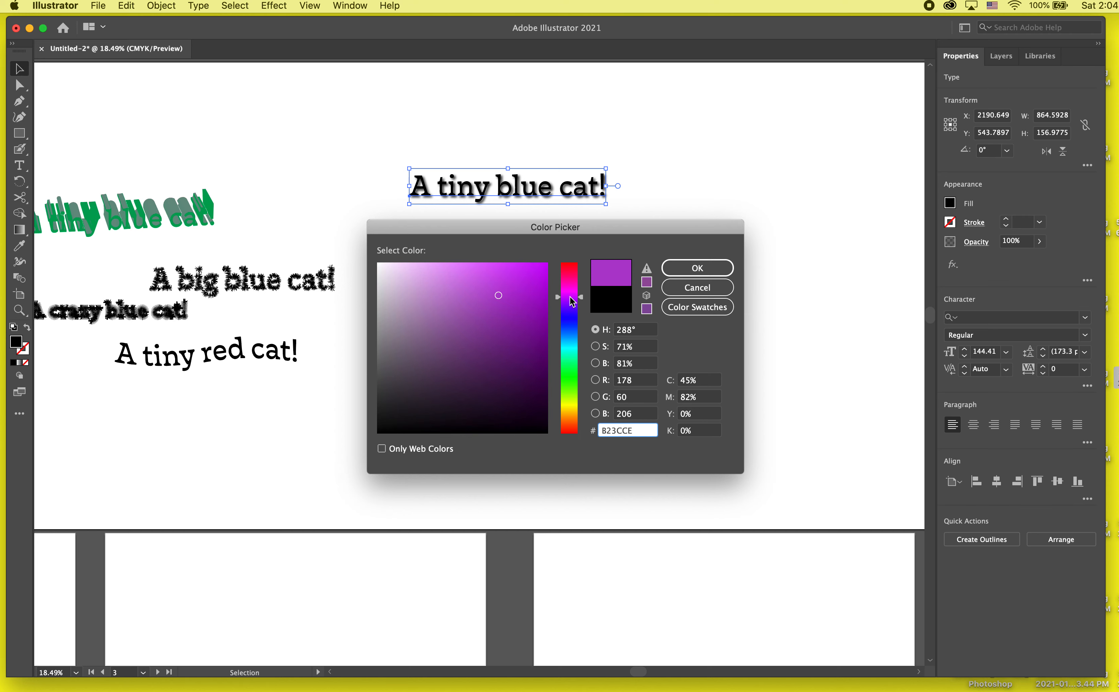
click(696, 267)
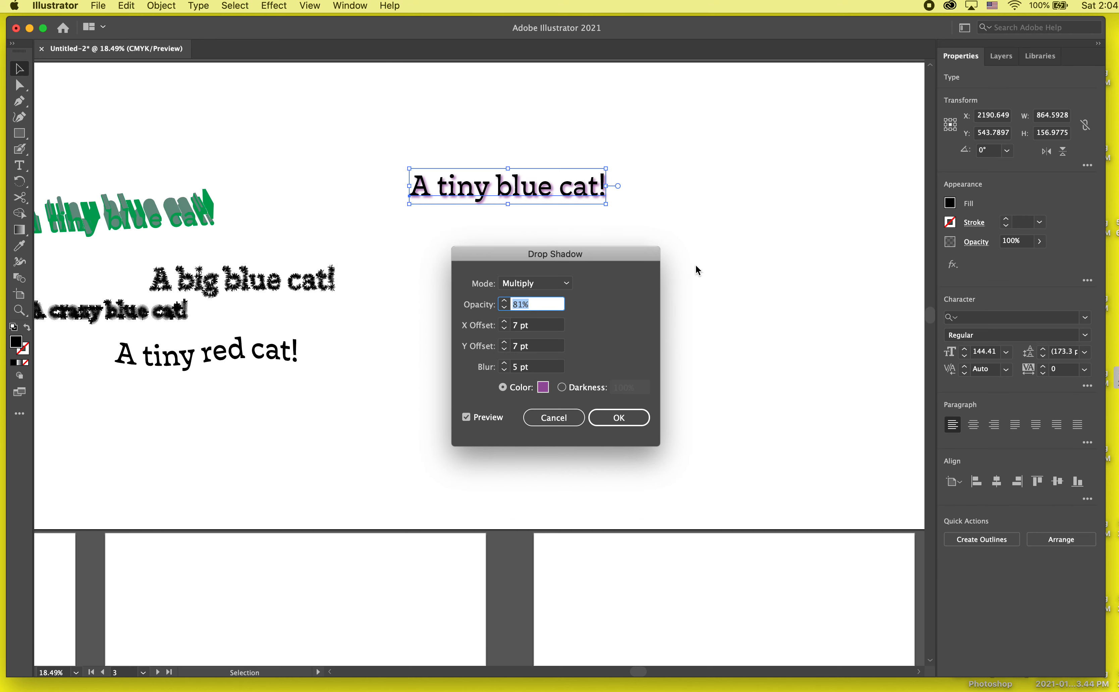
- Set the shadow's X offset to 70 pt and its Y offset to 150 pt
click(507, 325)
text(70)
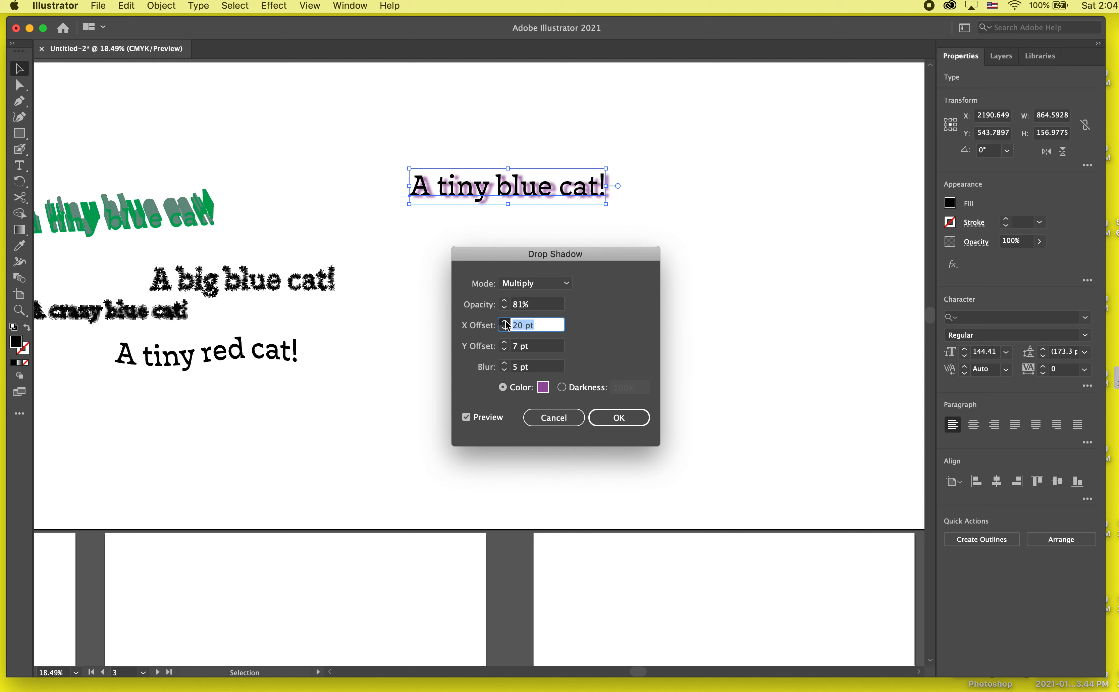
click(505, 344)
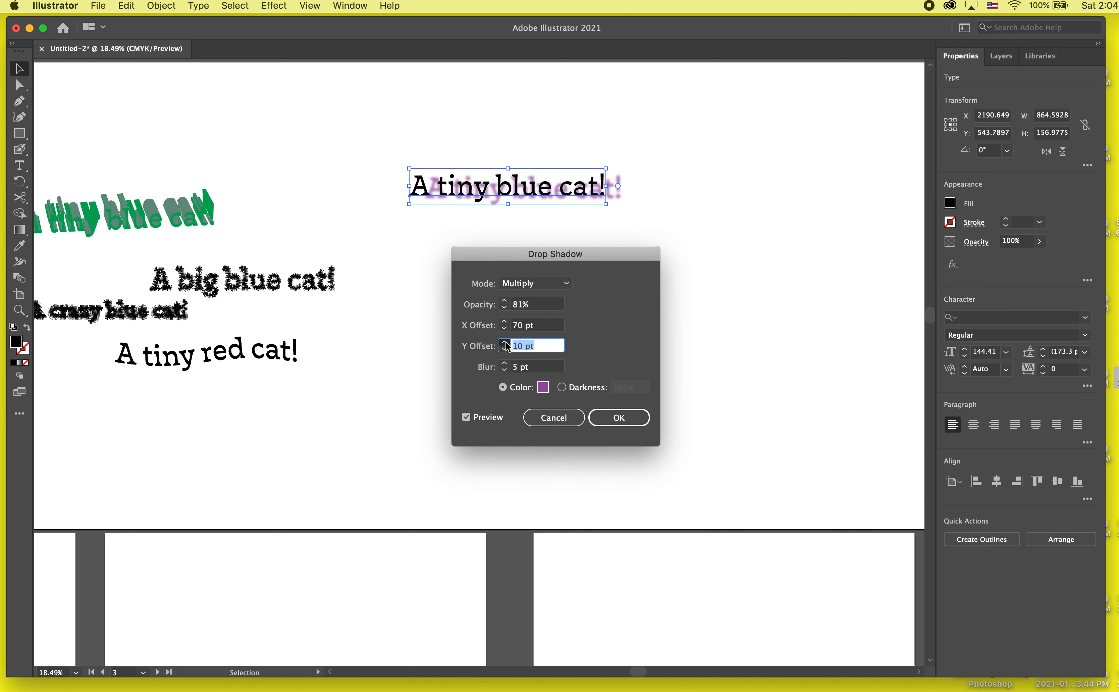
drag(507, 346, 507, 345)
- Try a shadow blur of 20 pt and reduce it to 7 pt
click(505, 363)
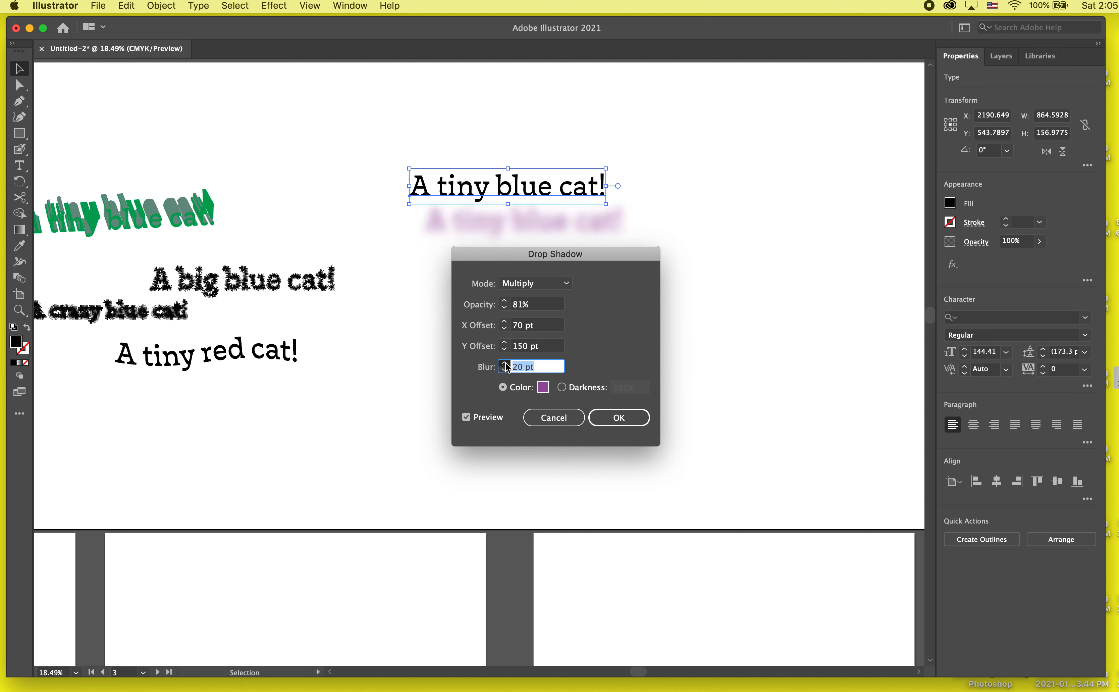
click(504, 370)
click(505, 369)
click(505, 370)
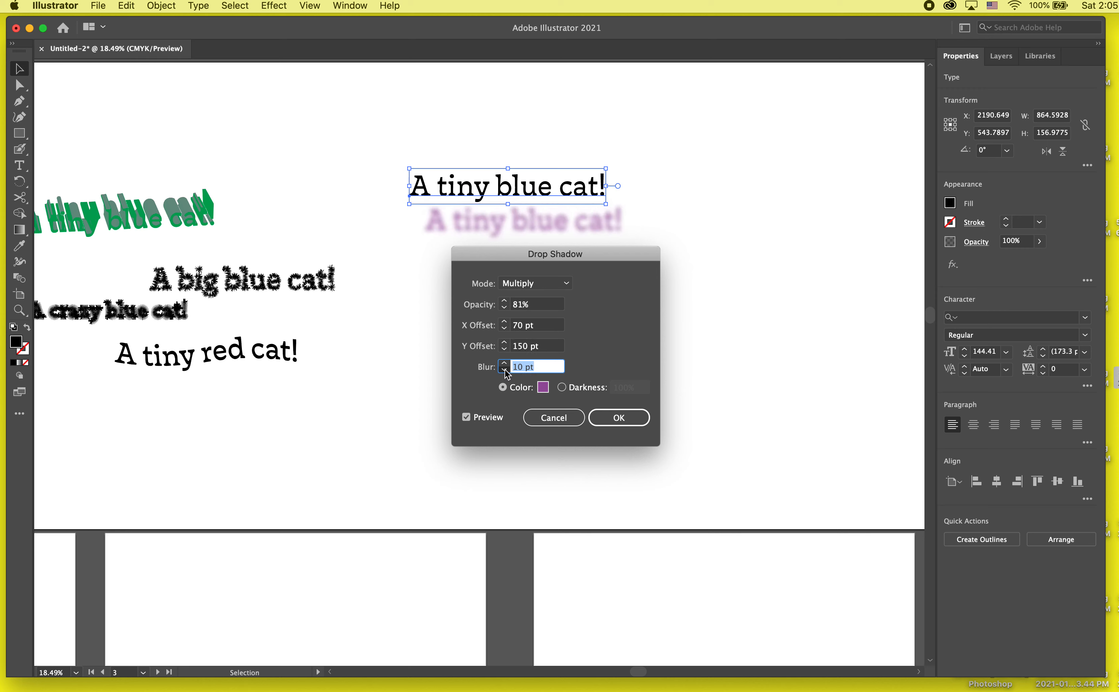
click(505, 370)
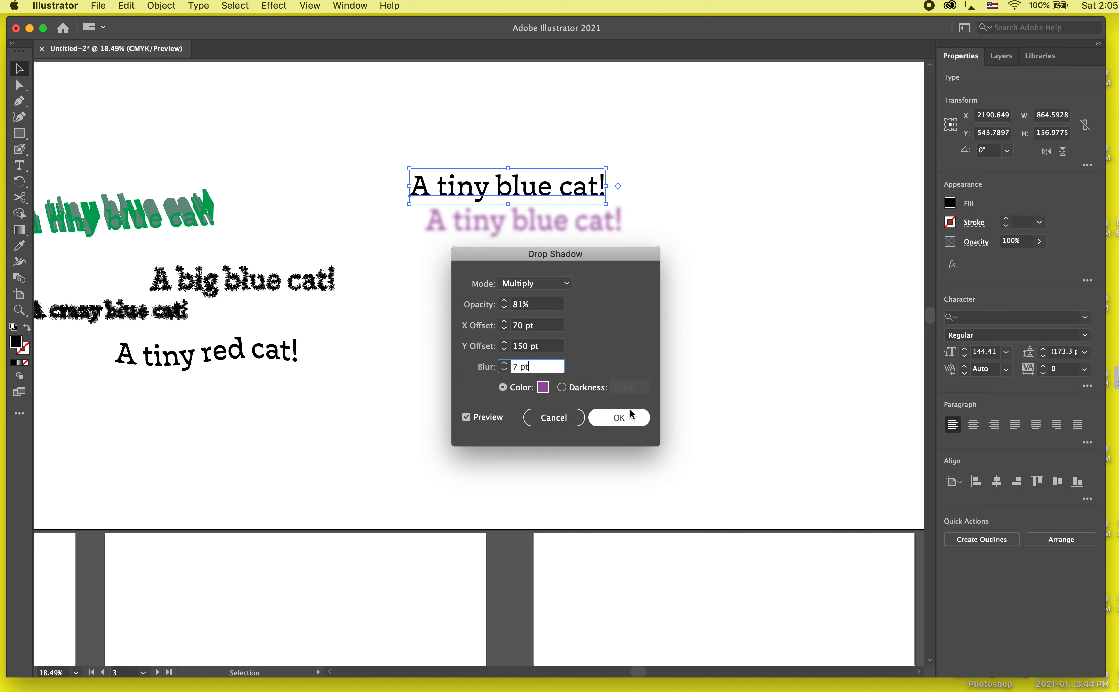
- Preview the shadow in Screen, Color Dodge and Hue blending modes and return it to Multiply
click(556, 283)
click(537, 332)
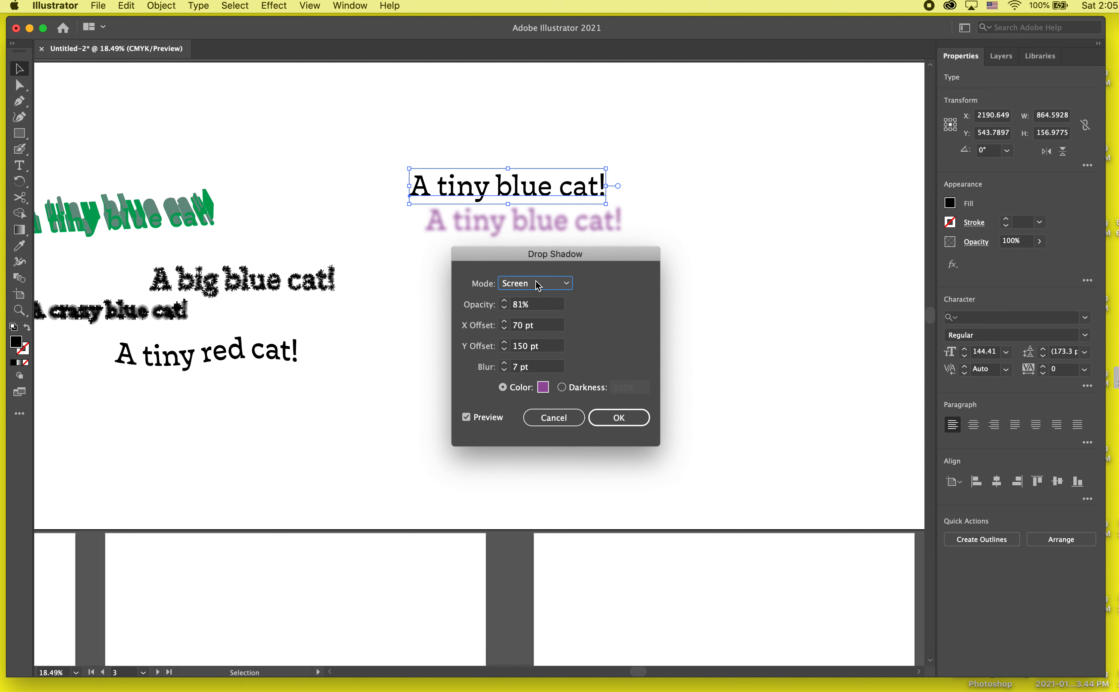
click(537, 283)
click(537, 393)
click(531, 283)
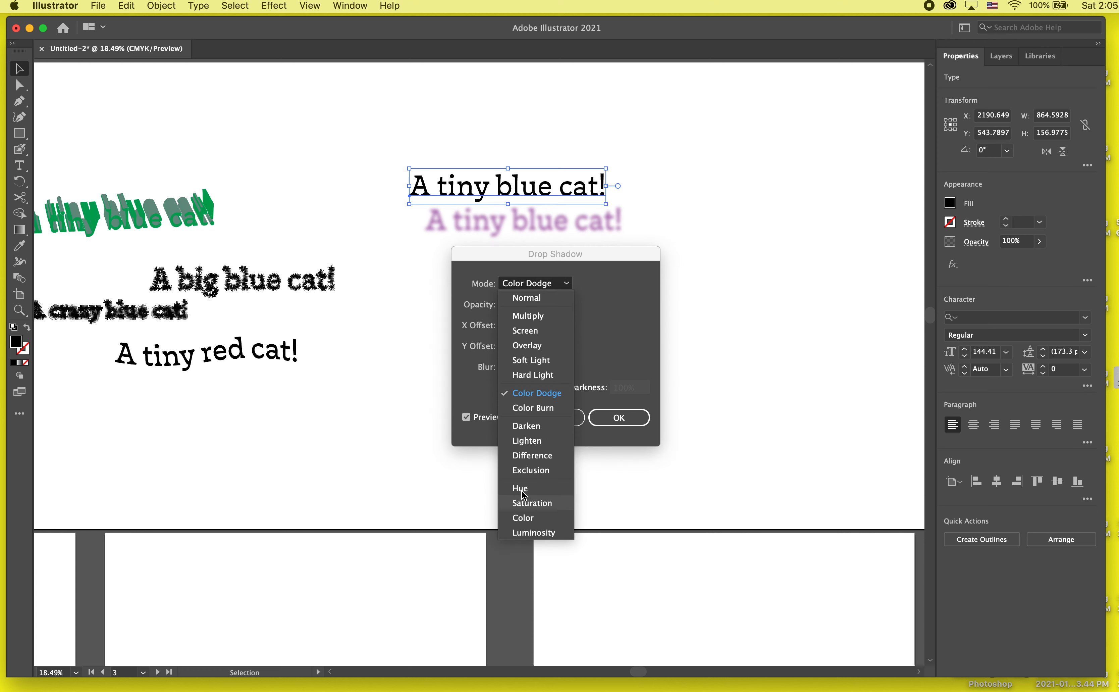
click(524, 484)
click(528, 285)
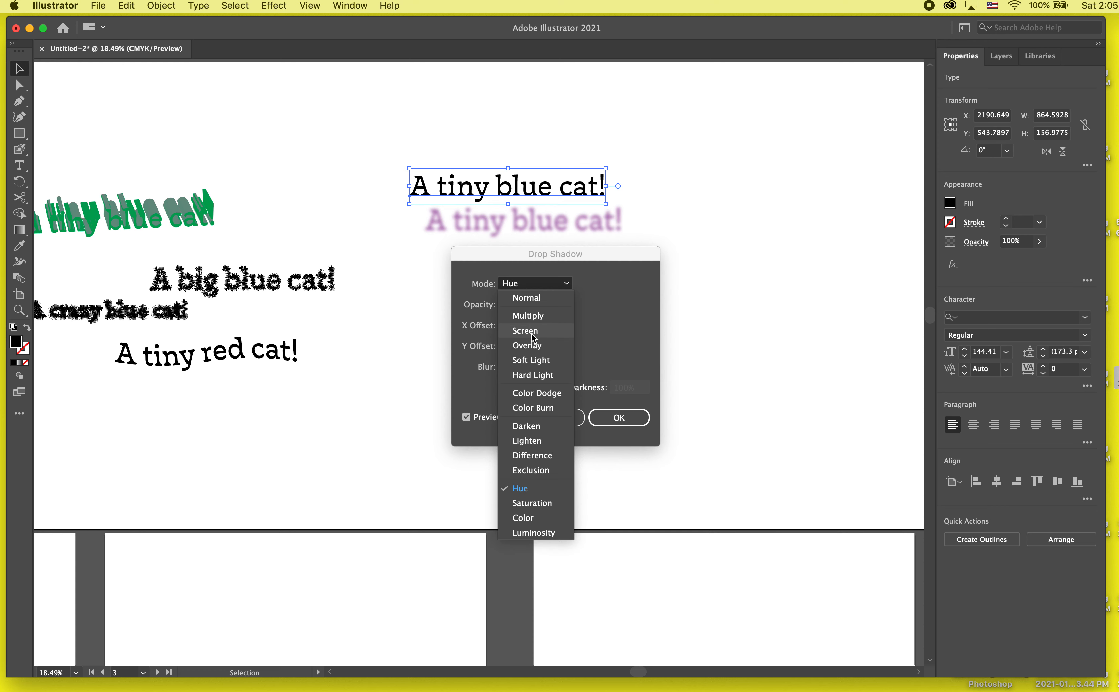
click(528, 315)
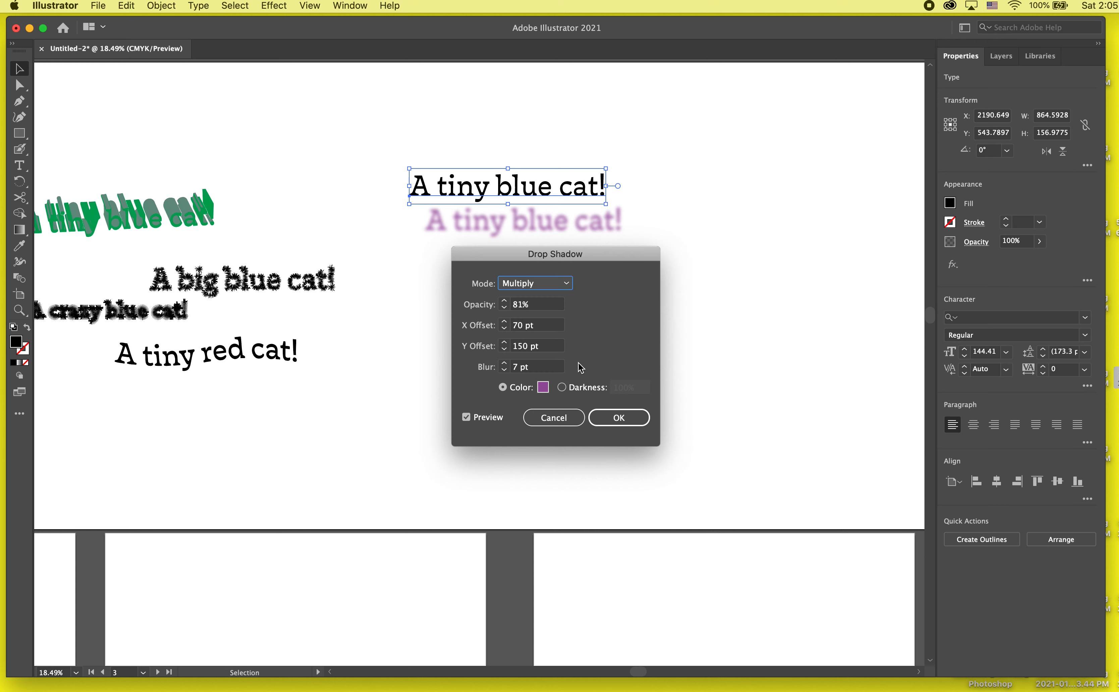
- Apply the drop shadow and move the green extruded text so it overlaps the purple shadow
click(640, 416)
drag(176, 206, 547, 194)
click(562, 159)
scroll(560, 156, up, 3)
click(626, 260)
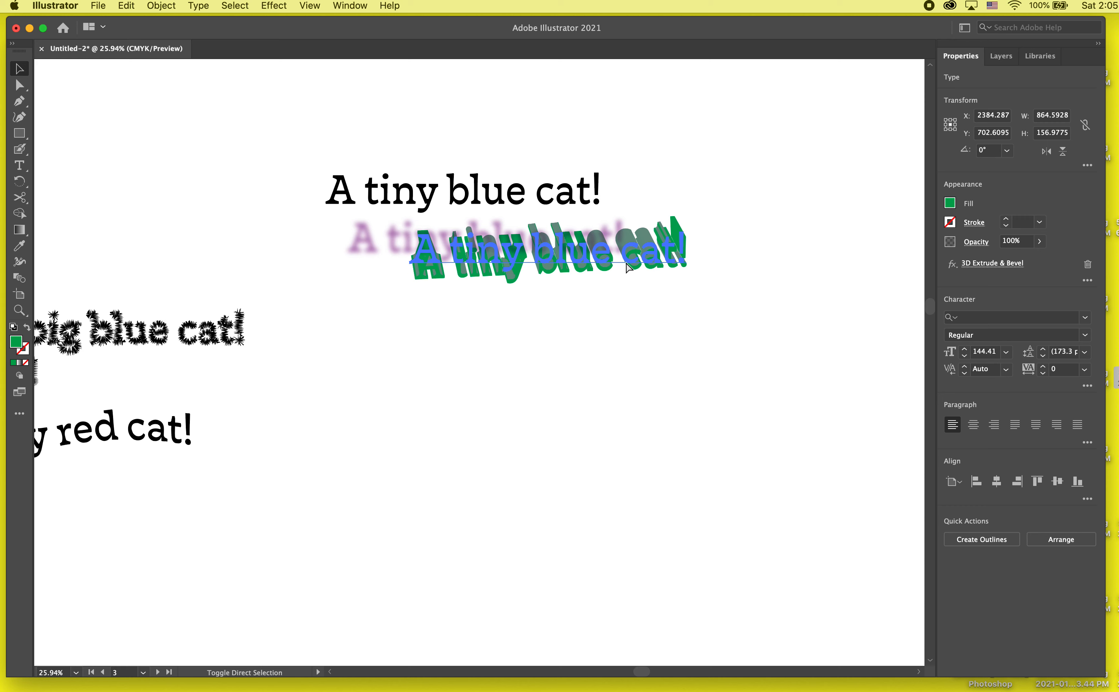
click(630, 317)
- Reopen the plain text's Drop Shadow effect and preview Screen mode, with the dialog moved off the overlapping text
click(569, 195)
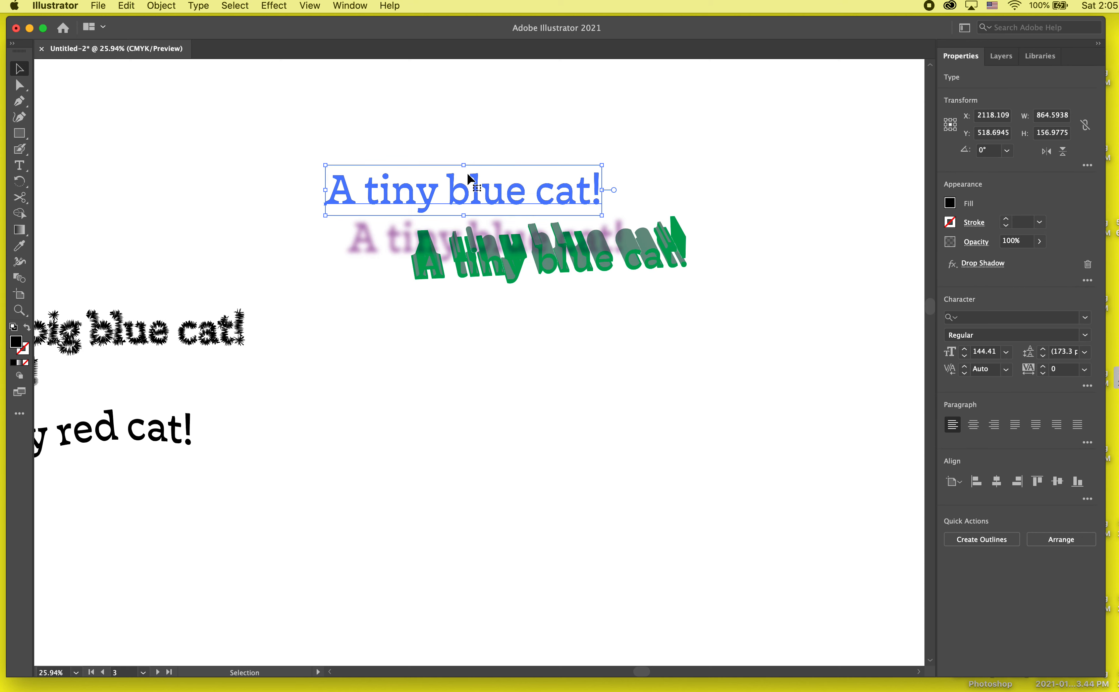
click(574, 179)
click(541, 195)
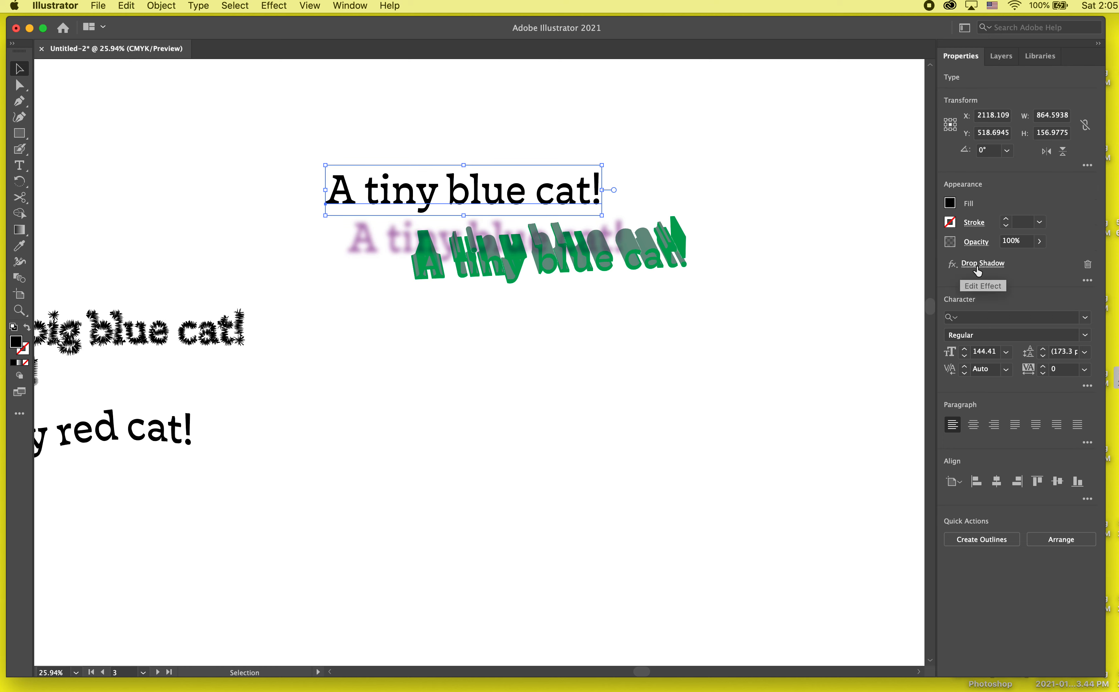
click(976, 271)
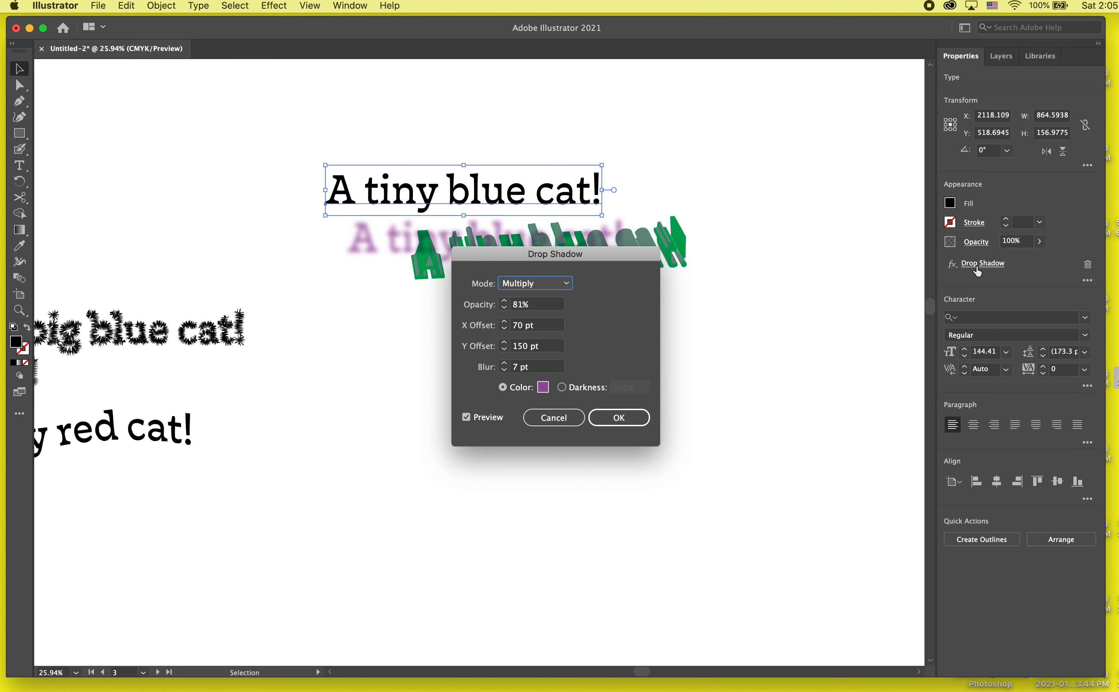
click(556, 283)
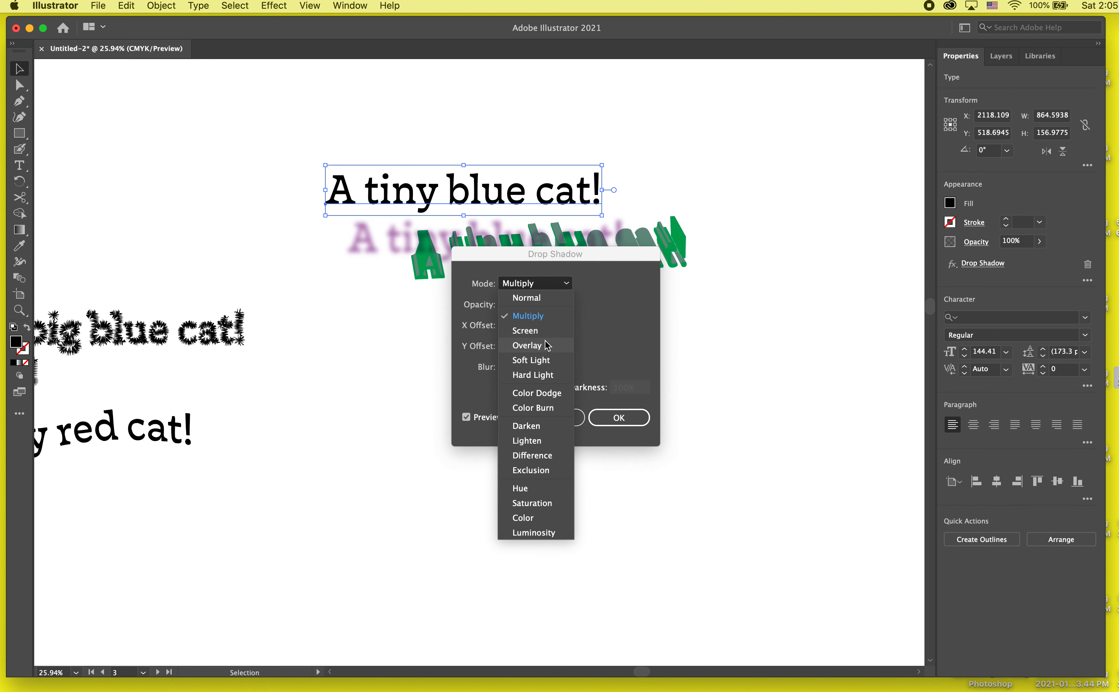
click(541, 330)
drag(548, 261, 771, 253)
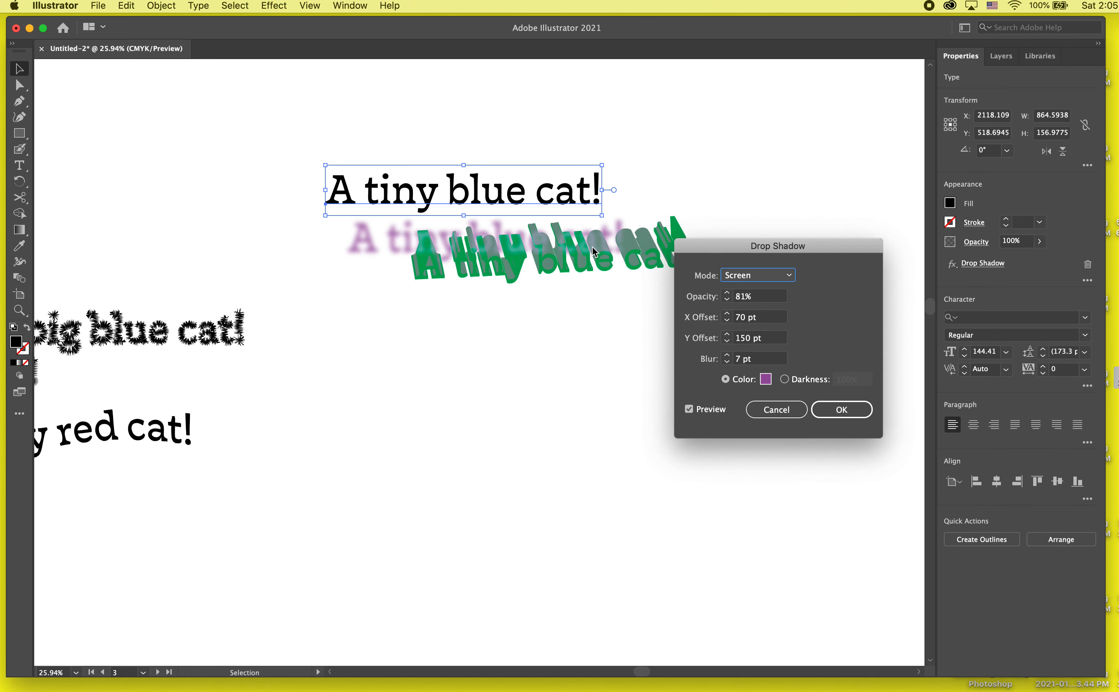
- Preview the shadow in Soft Light, switch it to Color Burn, and apply the change to the text
click(758, 275)
click(746, 352)
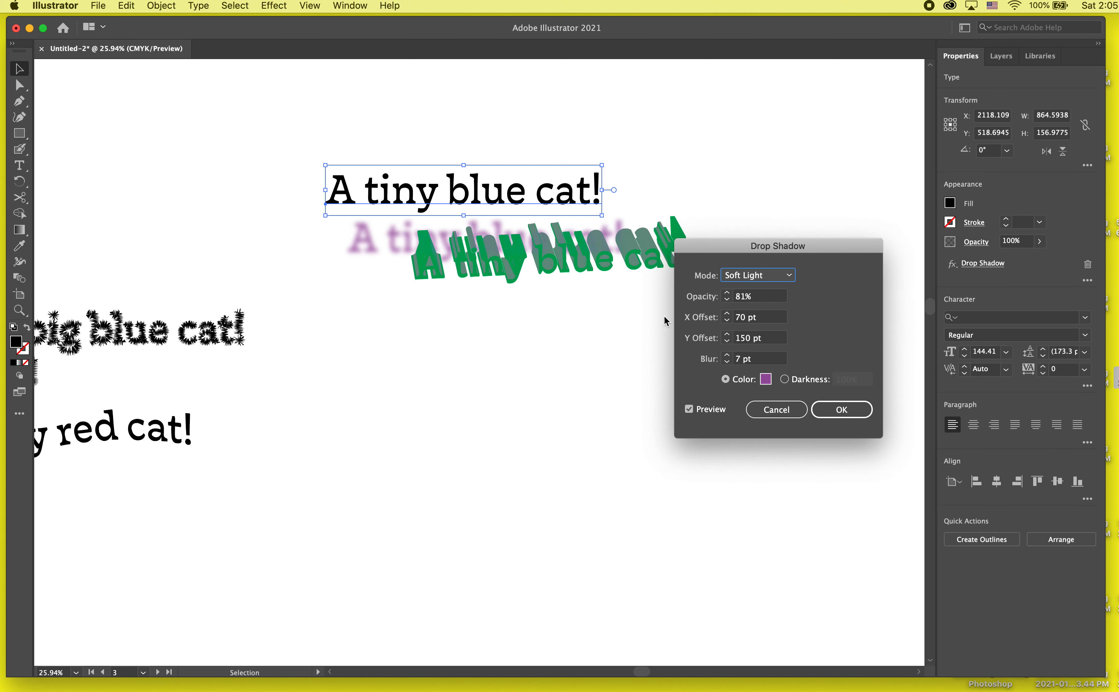
click(782, 282)
click(782, 403)
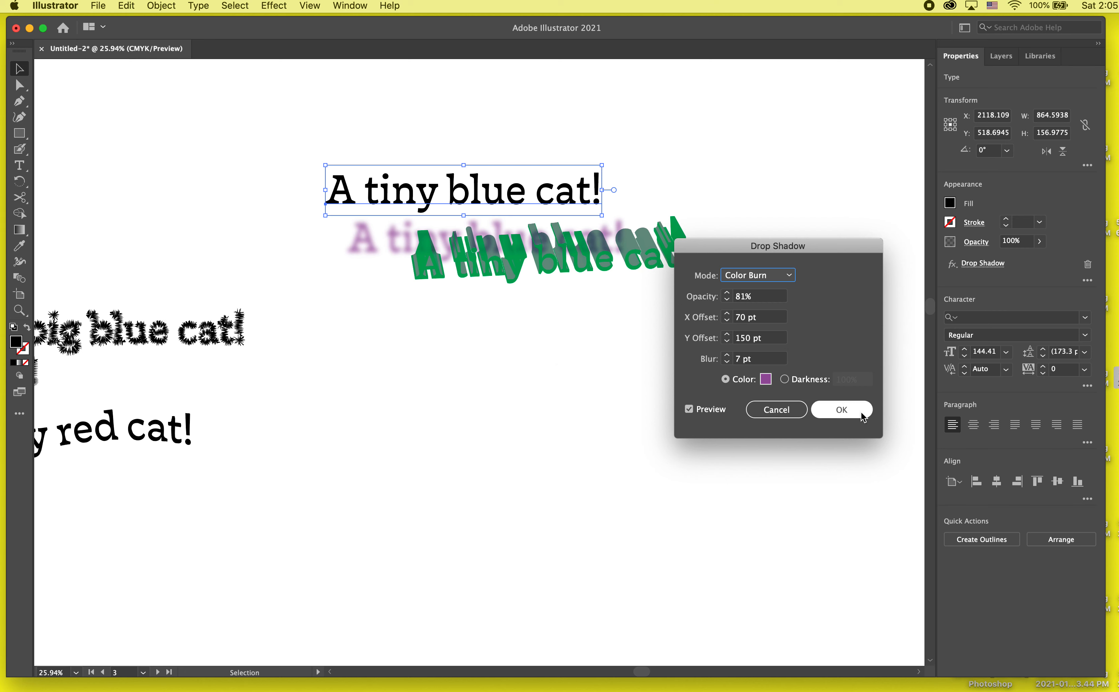
click(838, 414)
click(624, 408)
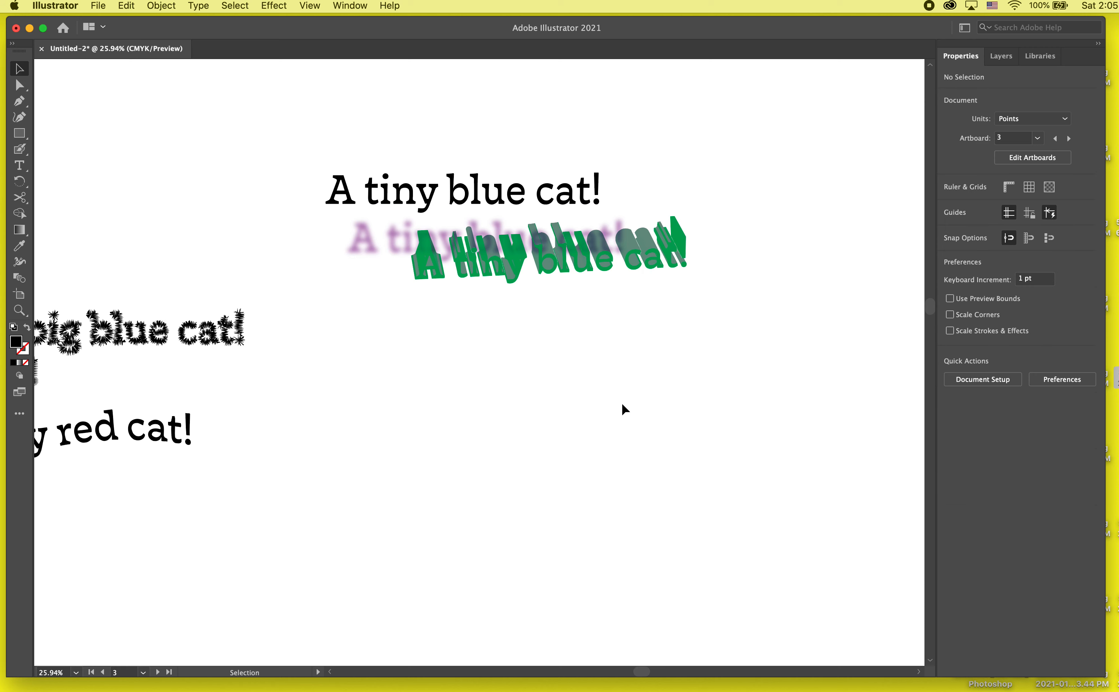
- Separate the two overlapping texts, placing the green extruded text to the left of the drop-shadowed text
drag(623, 267, 673, 212)
click(595, 298)
drag(449, 244, 194, 164)
- Recolor all the characters of the drop-shadowed text to a dark blue fill
double_click(485, 142)
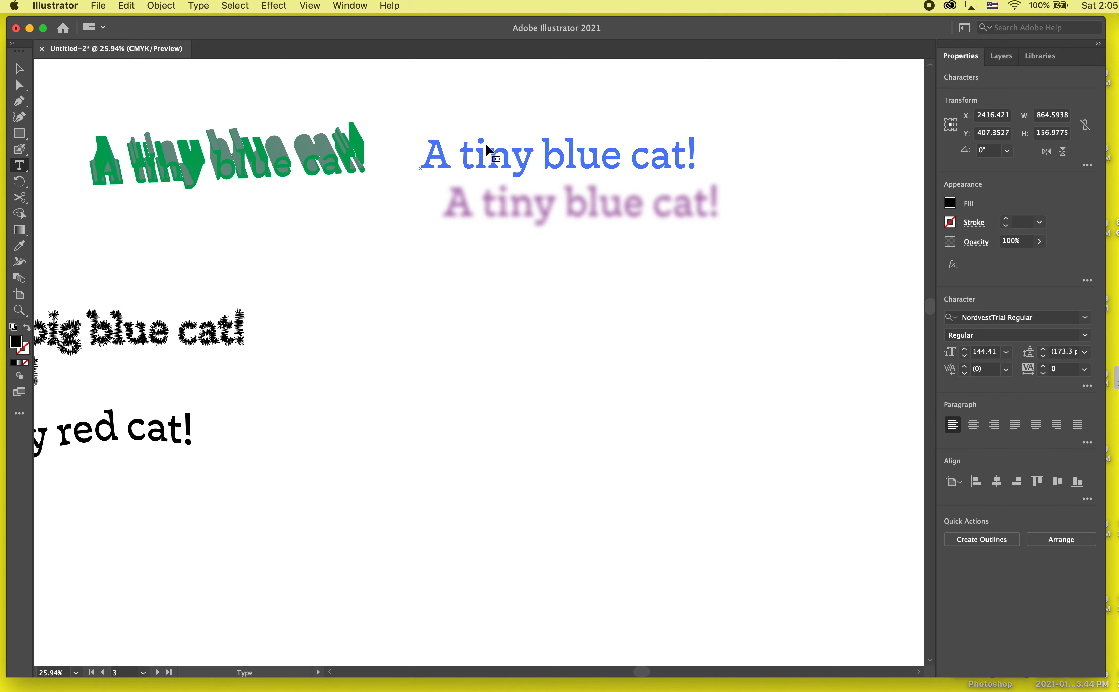
key(super+a)
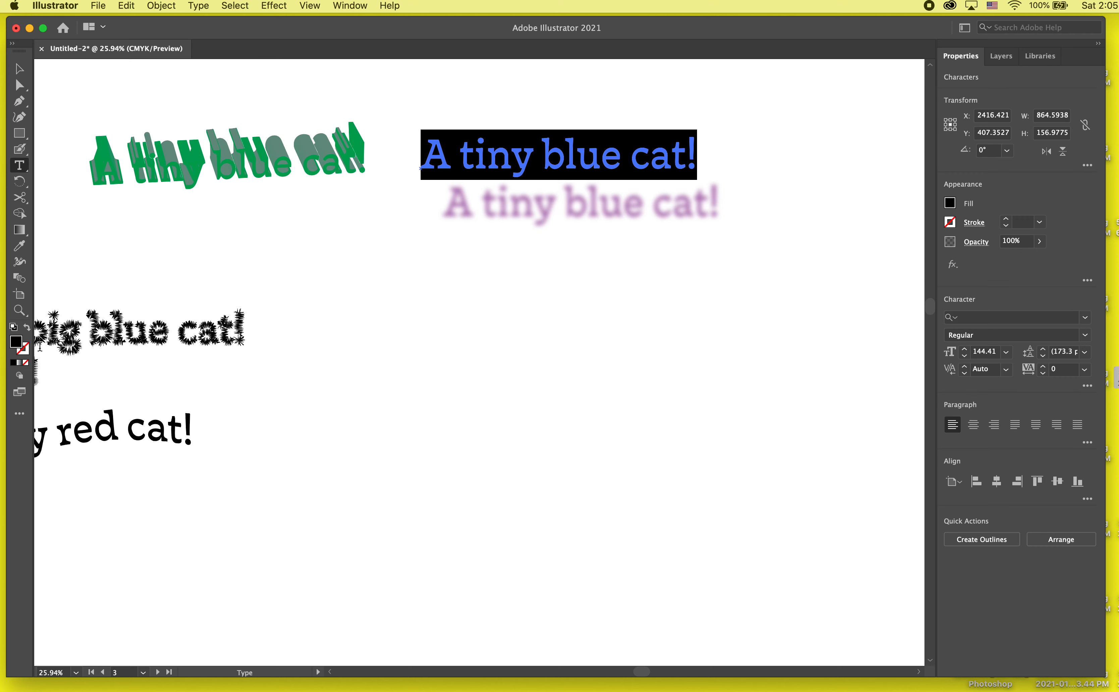
double_click(17, 345)
click(577, 310)
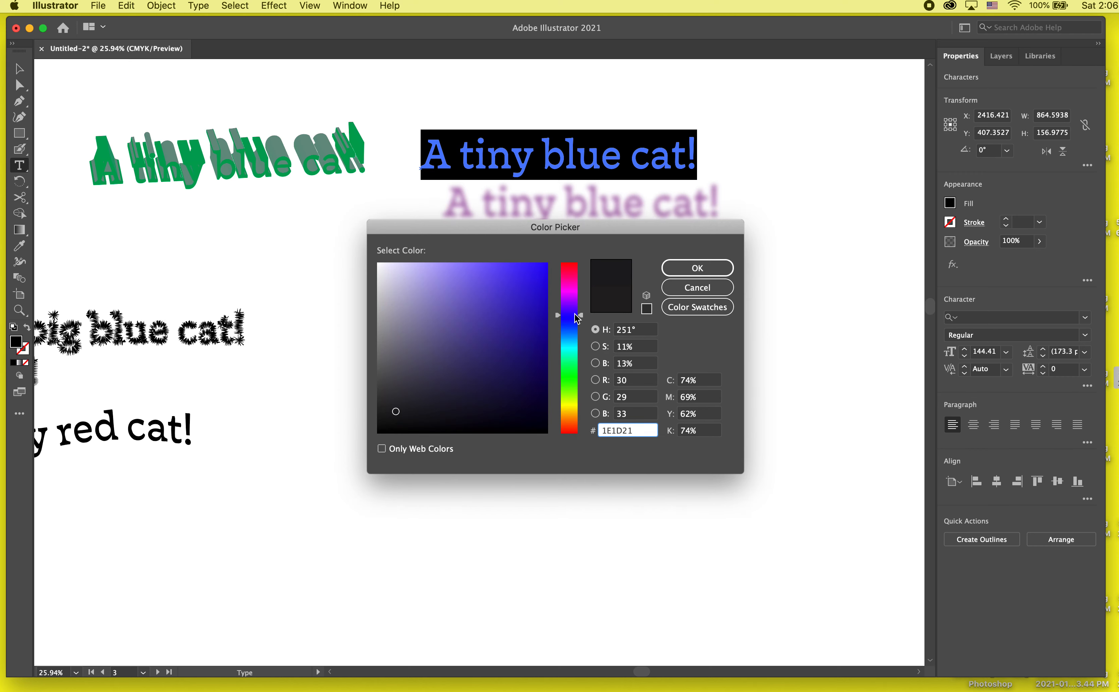
click(541, 285)
click(697, 268)
key(Escape)
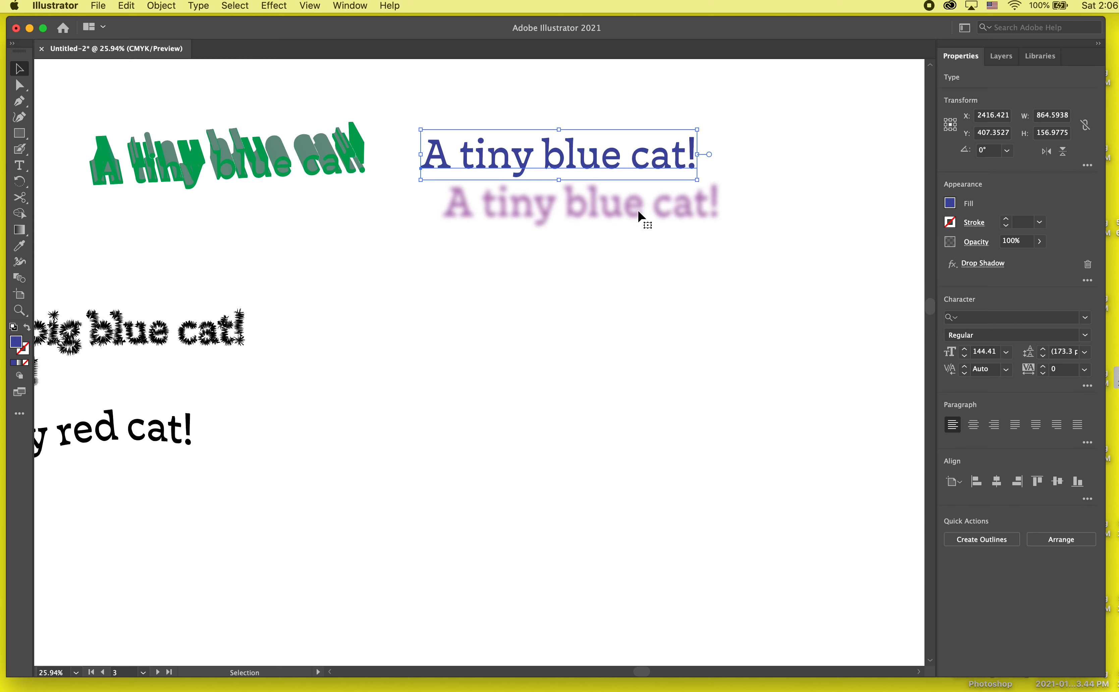
- Move the blue drop-shadowed text farther right, and place a copy below it without the Drop Shadow effect
click(660, 315)
scroll(660, 316, down, 4)
drag(603, 201, 704, 175)
click(706, 286)
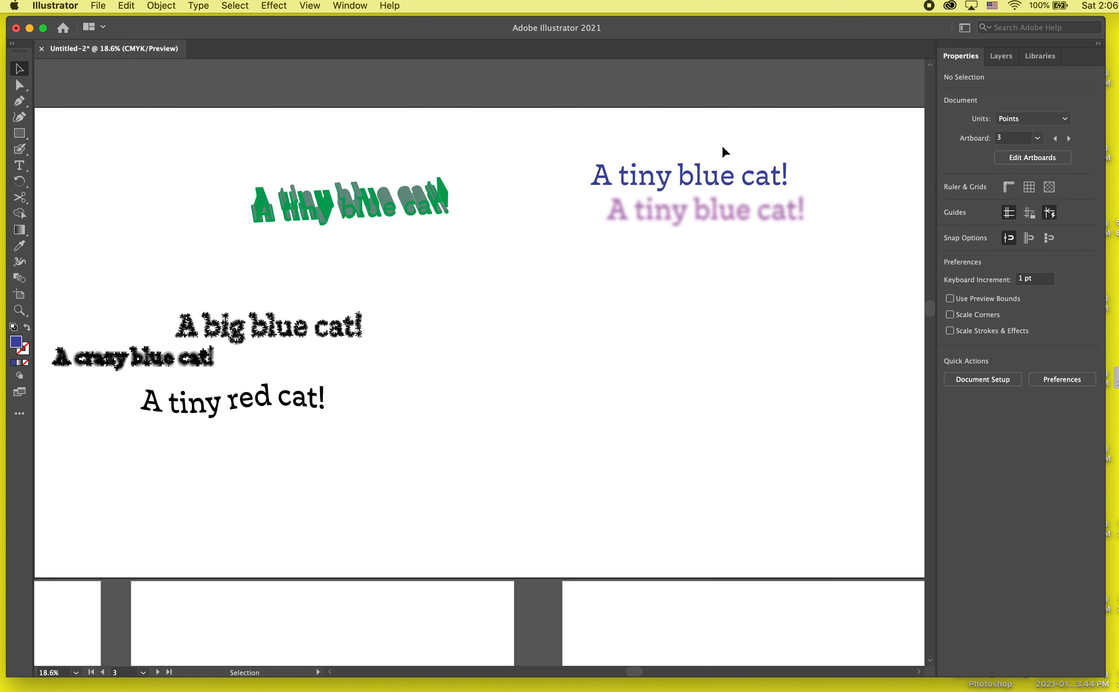
drag(694, 179, 554, 312)
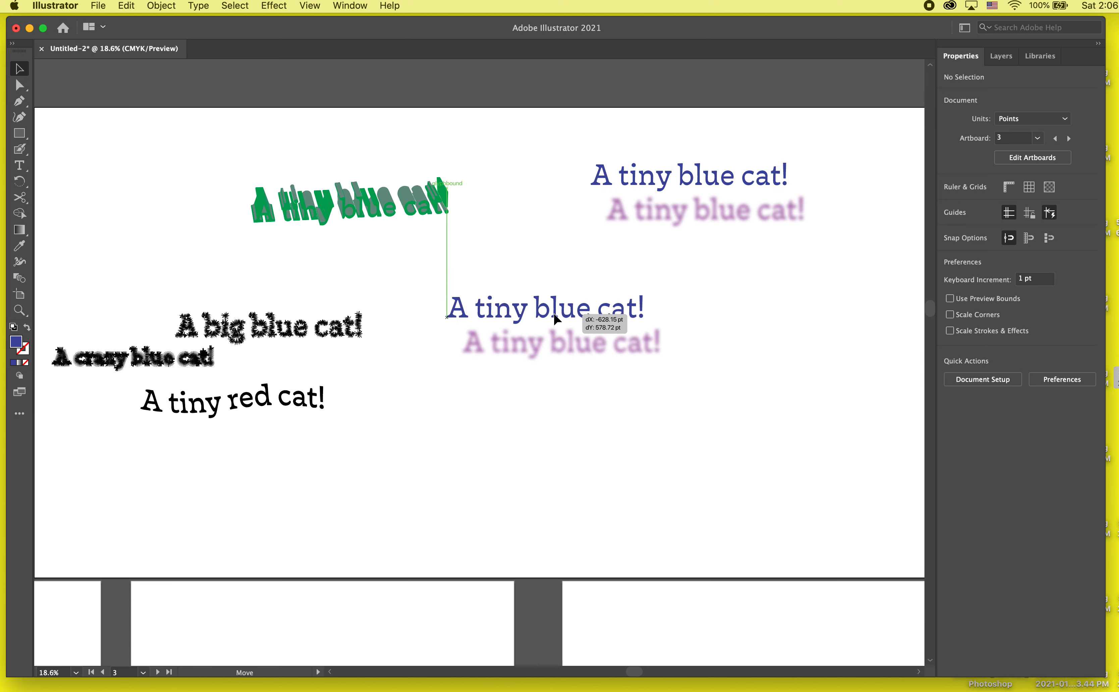
click(1088, 263)
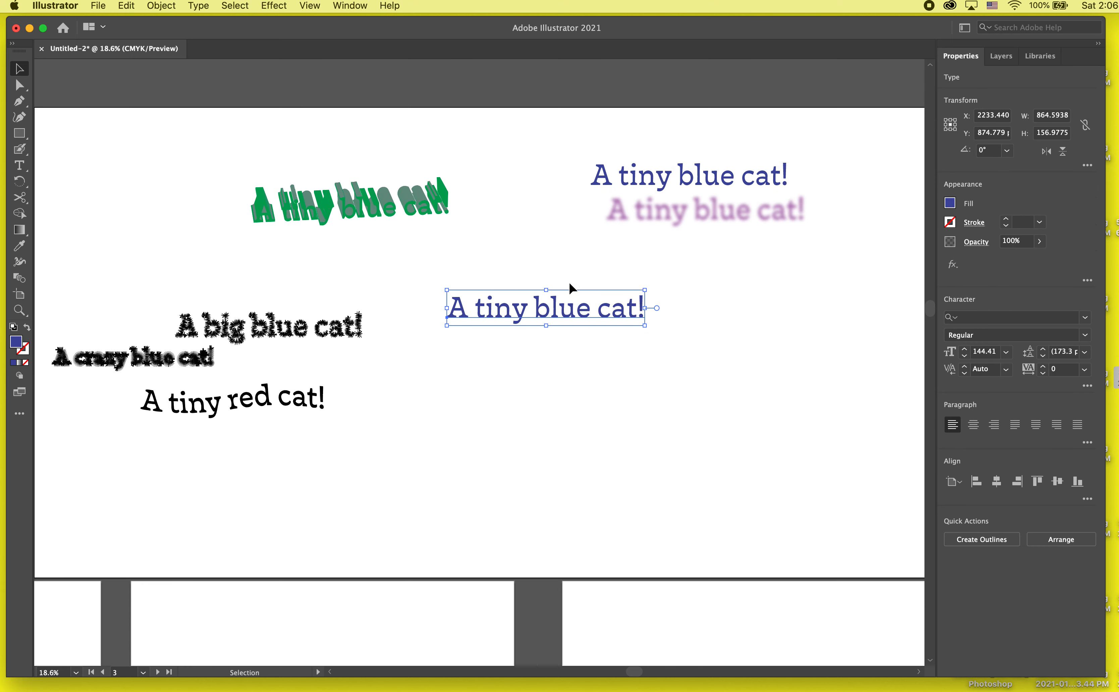
- Position the plain blue text beneath the shadowed one and duplicate it downward into an evenly spaced column of six lines
drag(587, 307, 646, 322)
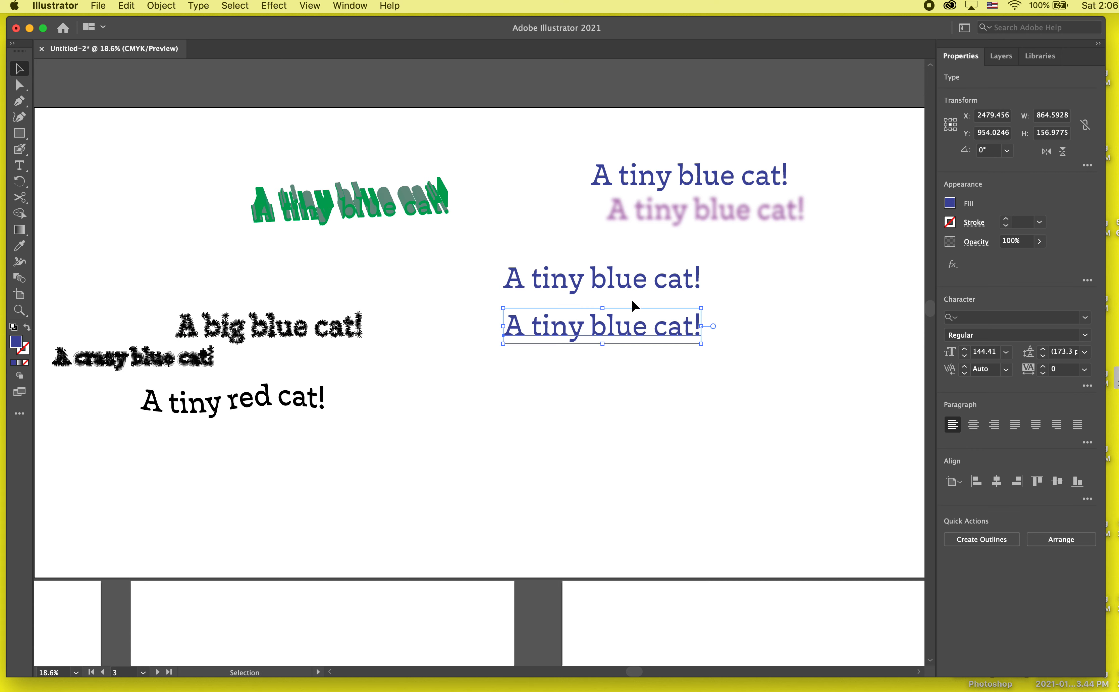
key(super+d)
key(super+d)
key(super+d)
key(super+d)
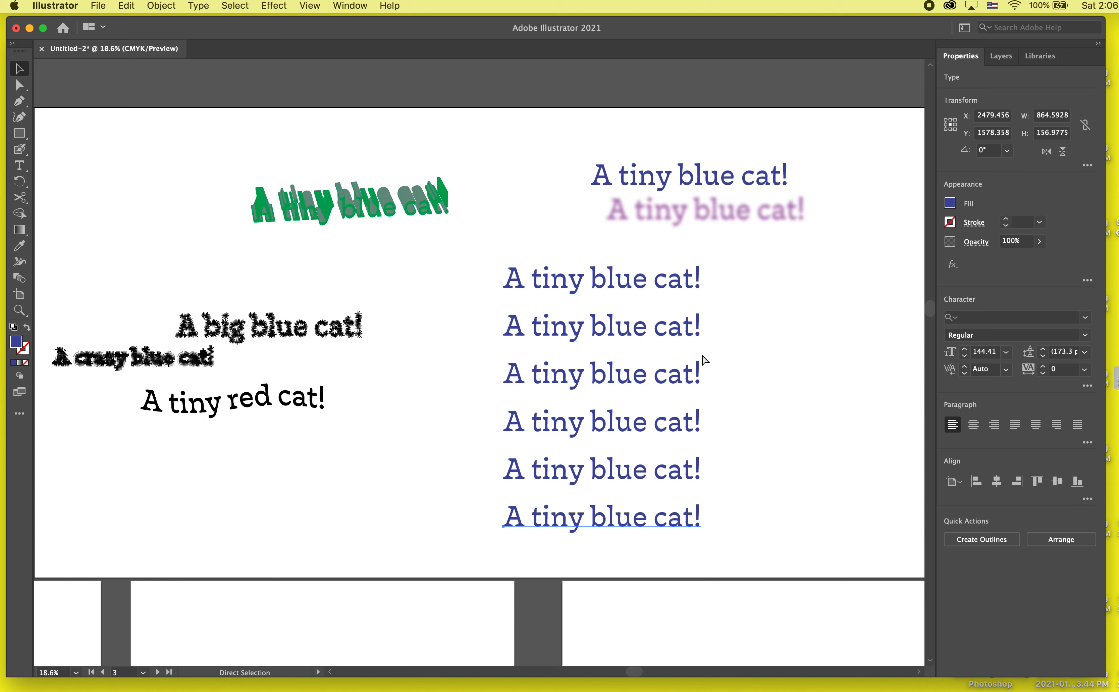
click(751, 346)
- Preview a vertical Flag warp on the column's top line with 54% bend, -5% horizontal and 24% vertical distortion
click(644, 271)
click(268, 6)
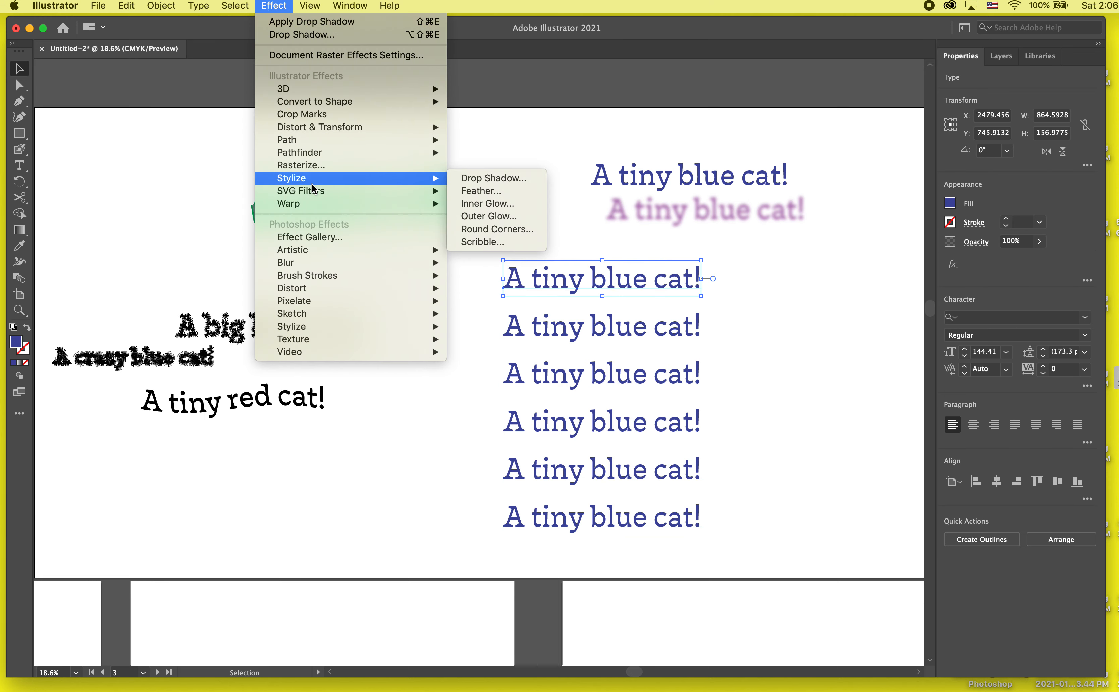
mouse_move(317, 209)
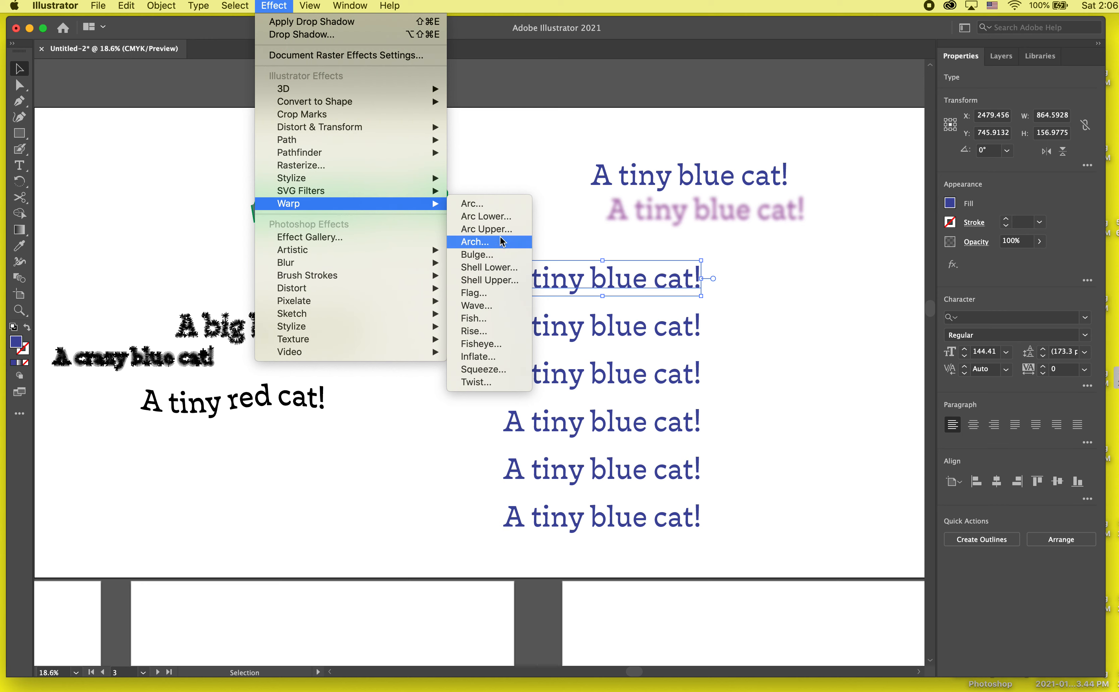
click(497, 294)
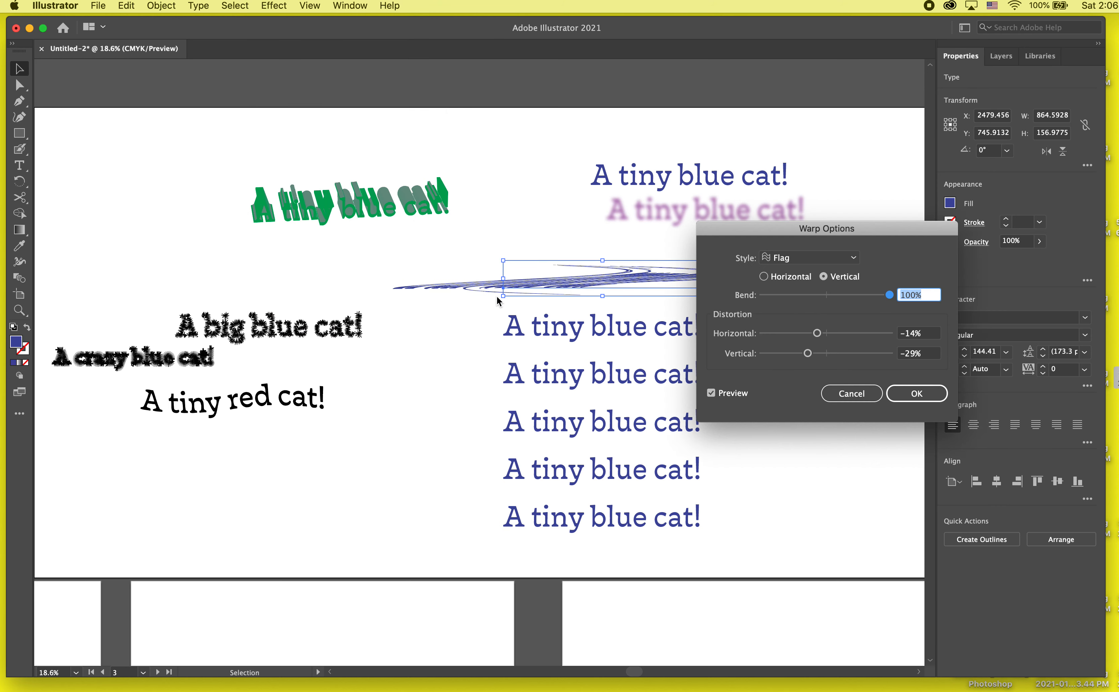
click(861, 295)
click(787, 334)
click(824, 333)
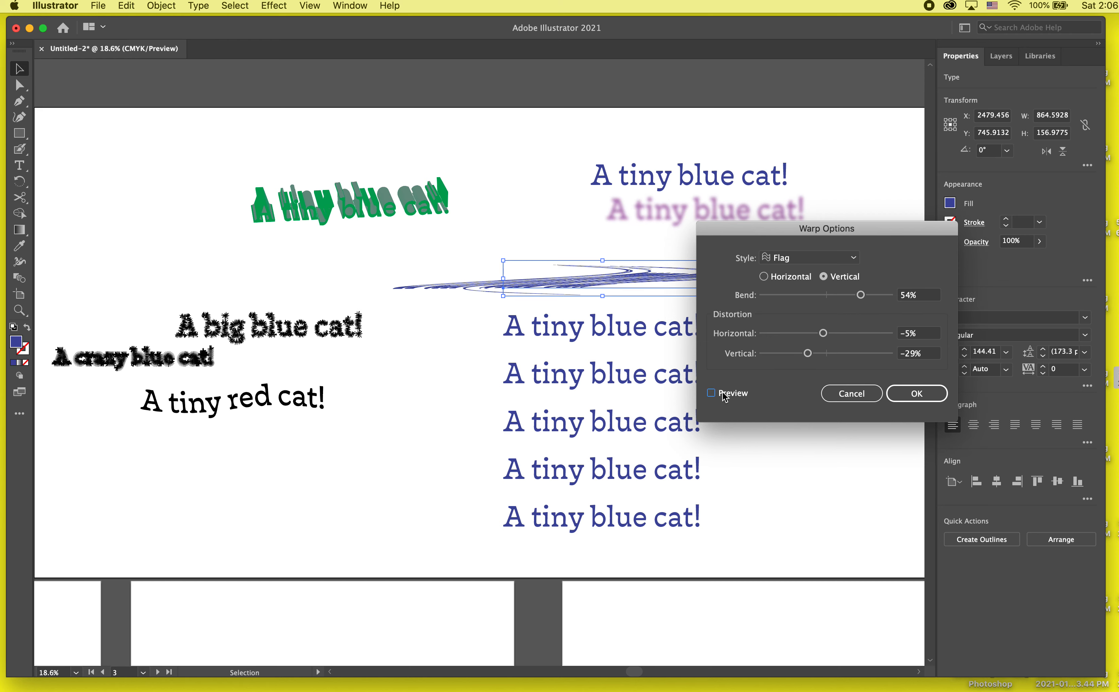
click(841, 353)
click(735, 393)
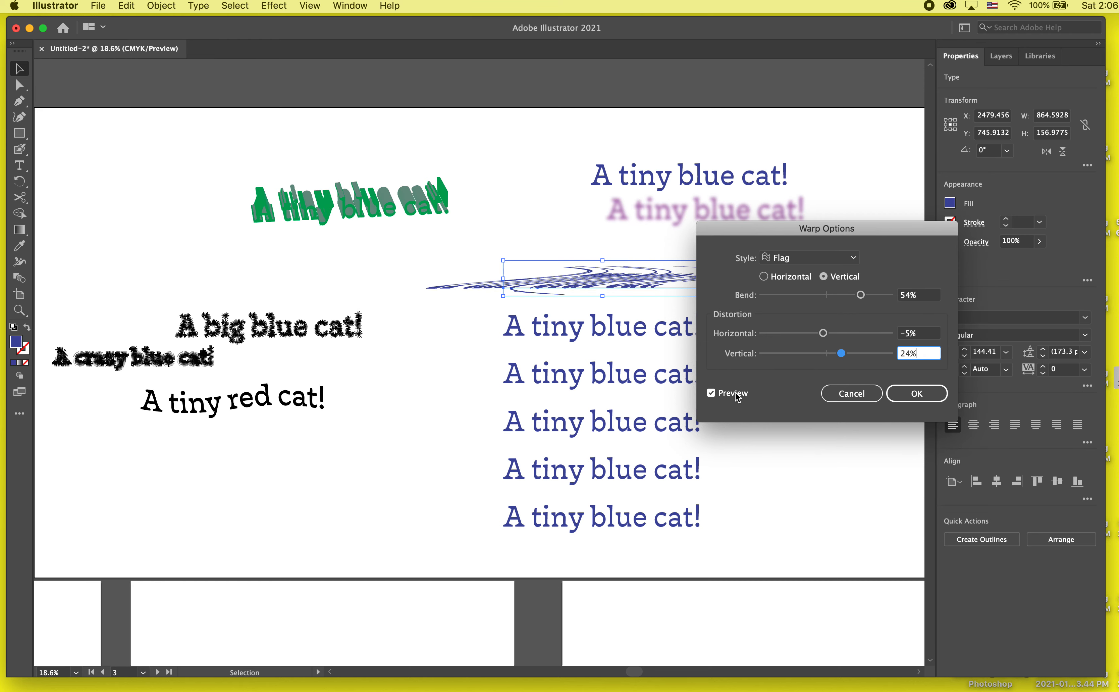
- Move the warp dialog off the text, set the bend to -15%, and preview the Bulge, Arch and Fish styles
drag(802, 230, 956, 170)
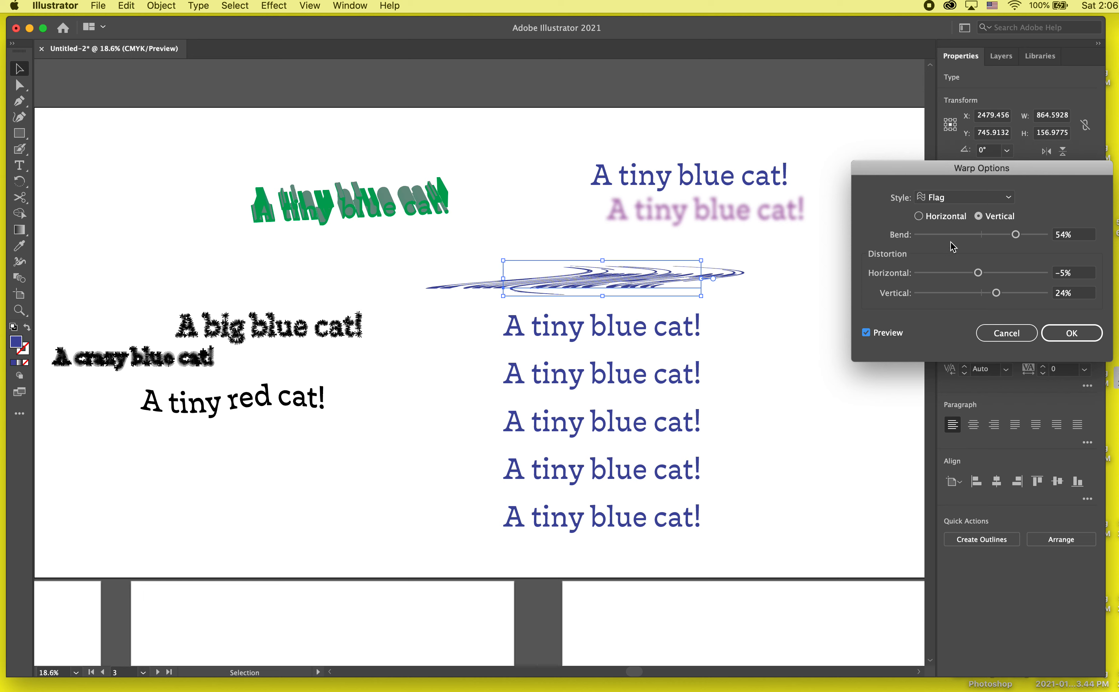
click(946, 235)
drag(980, 238, 973, 238)
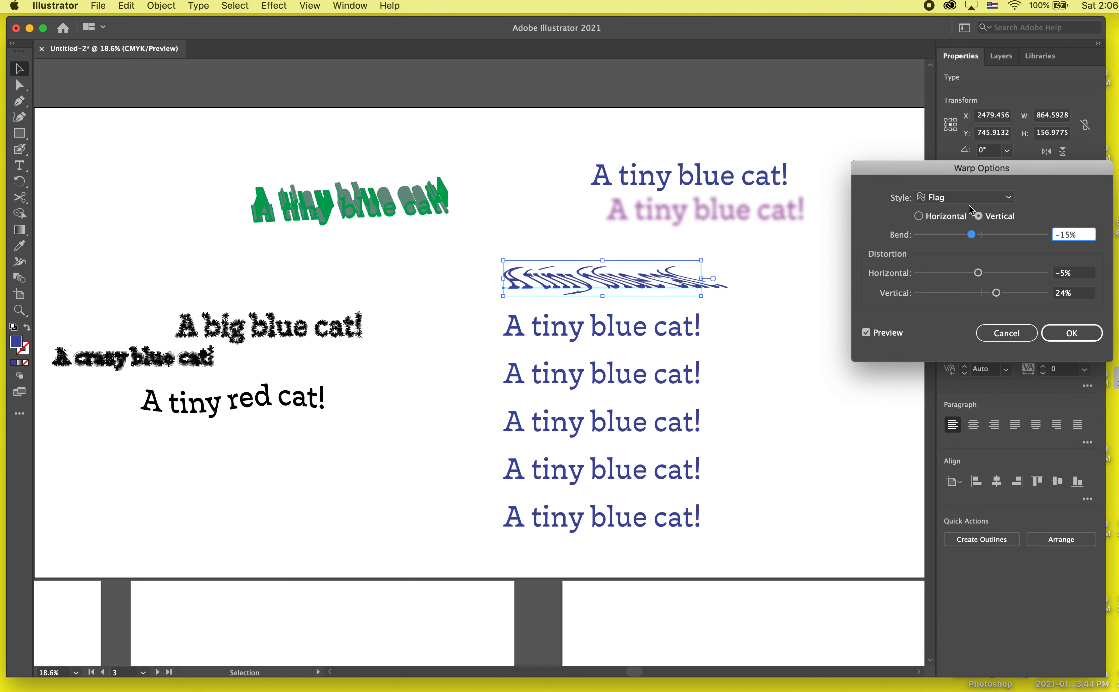
click(947, 204)
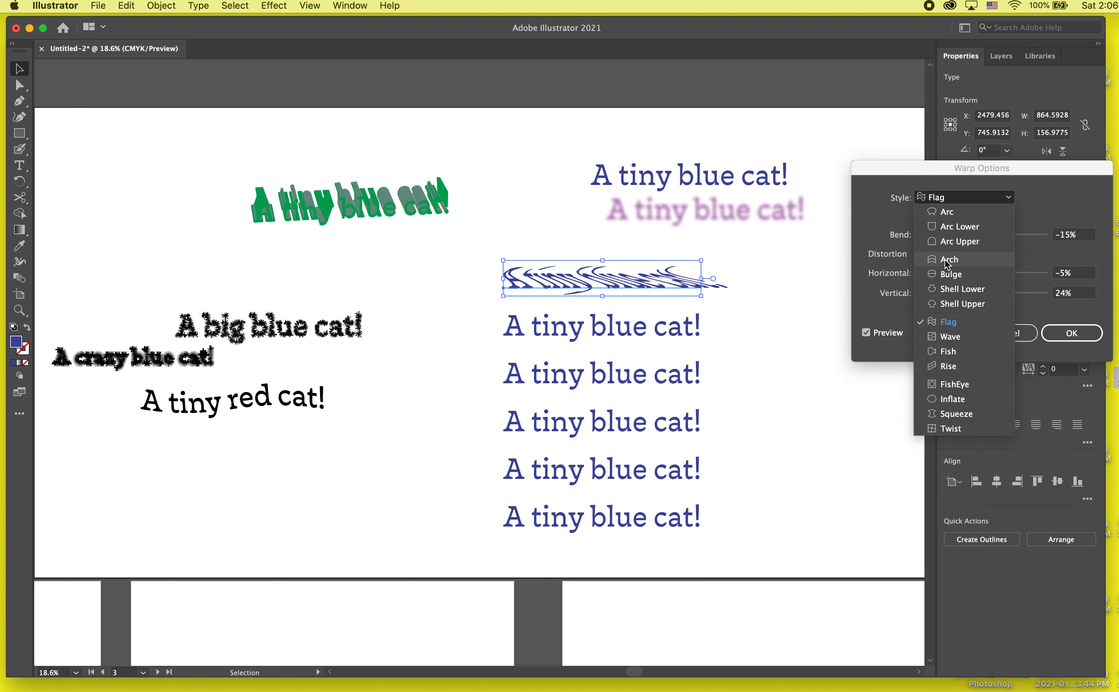
click(948, 276)
click(949, 198)
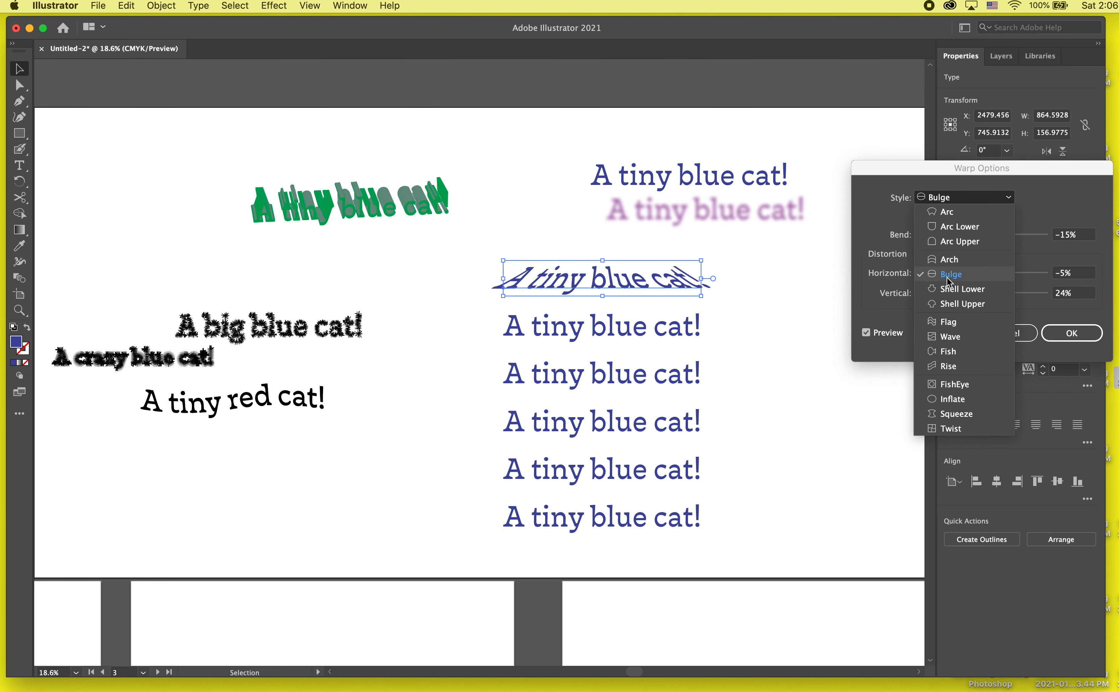
click(946, 263)
click(949, 202)
click(947, 349)
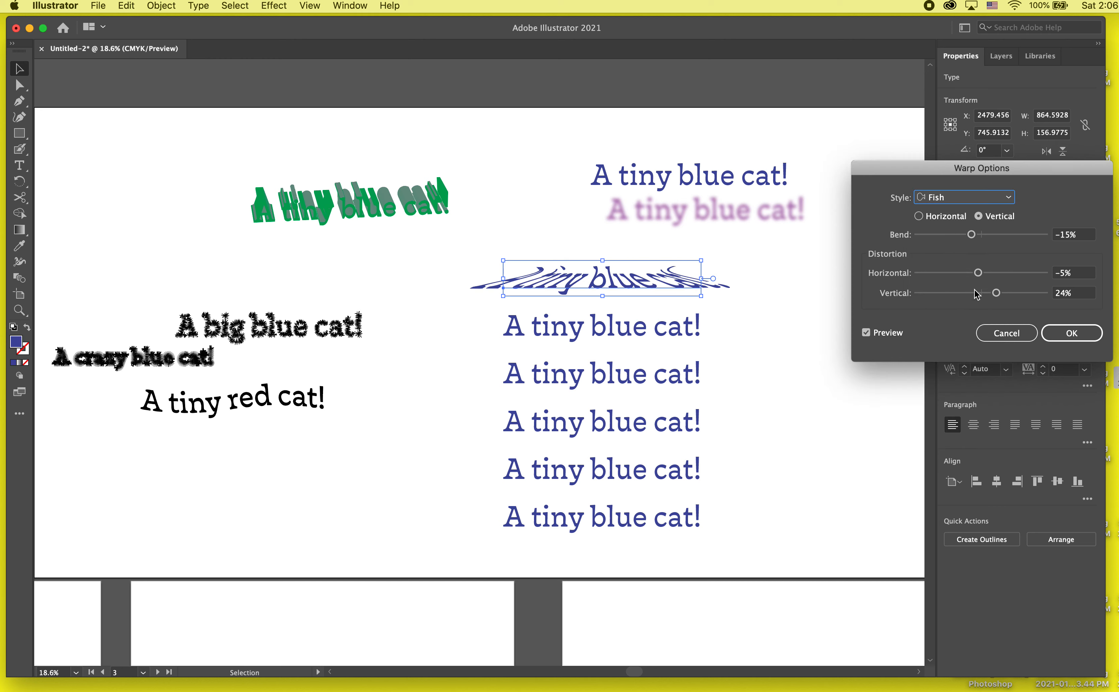
- Set the warp to 29% bend, 32% horizontal and -39% vertical distortion, and preview the Rise style
mouse_move(979, 272)
mouse_down()
mouse_move(1000, 272)
mouse_move(961, 276)
mouse_up()
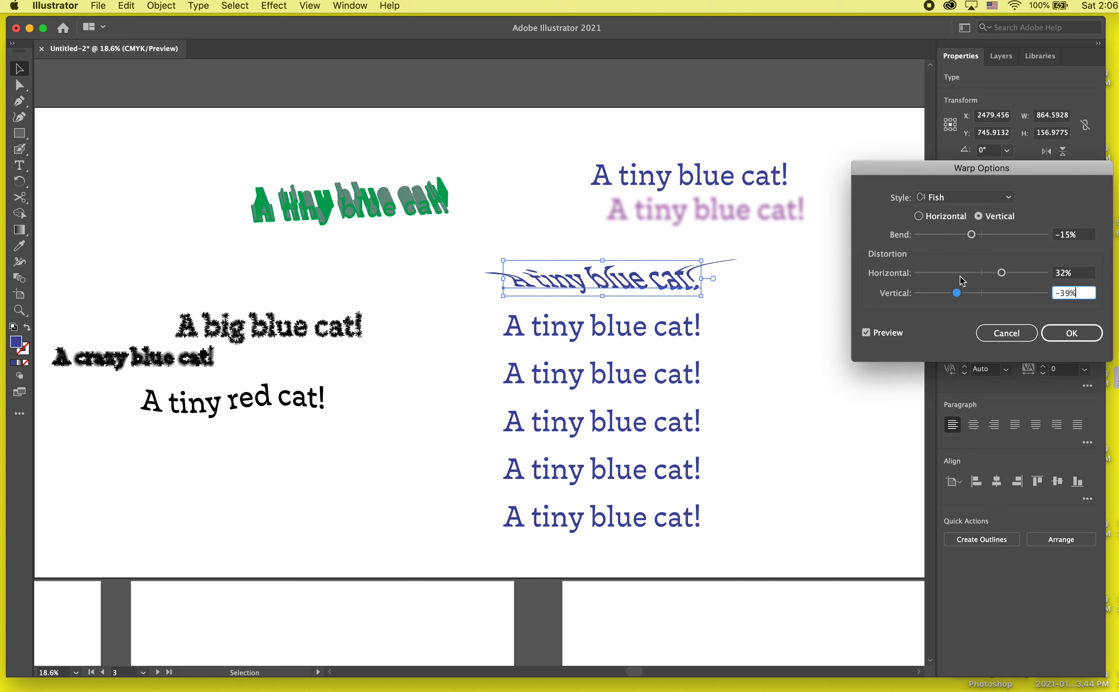
click(1001, 235)
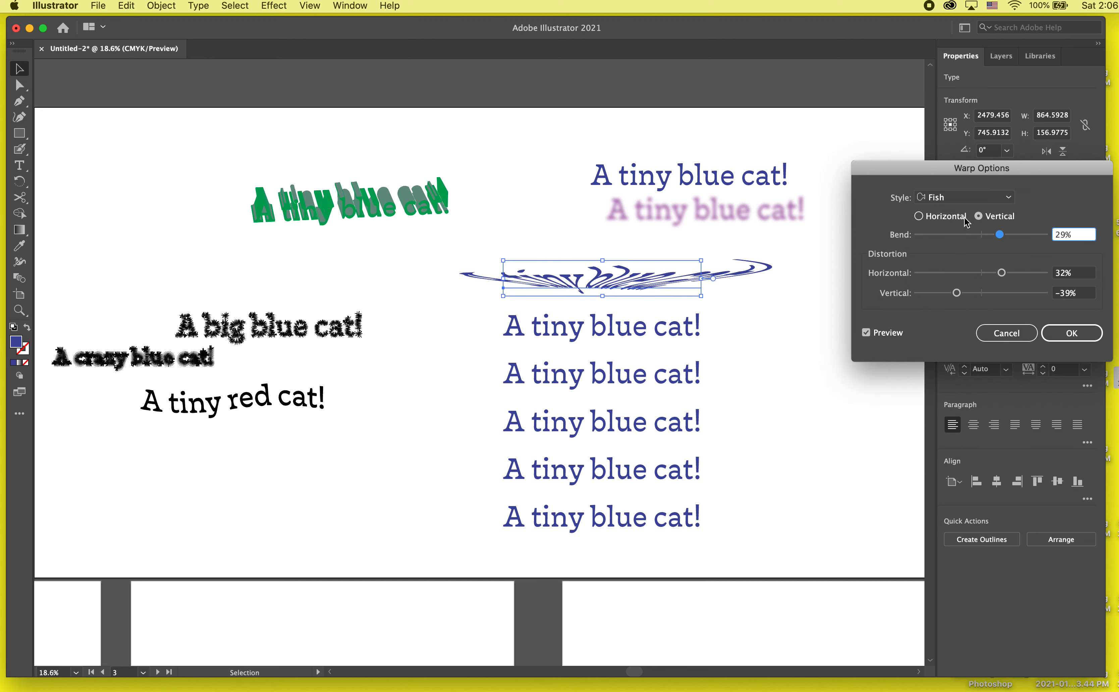
click(955, 198)
click(949, 364)
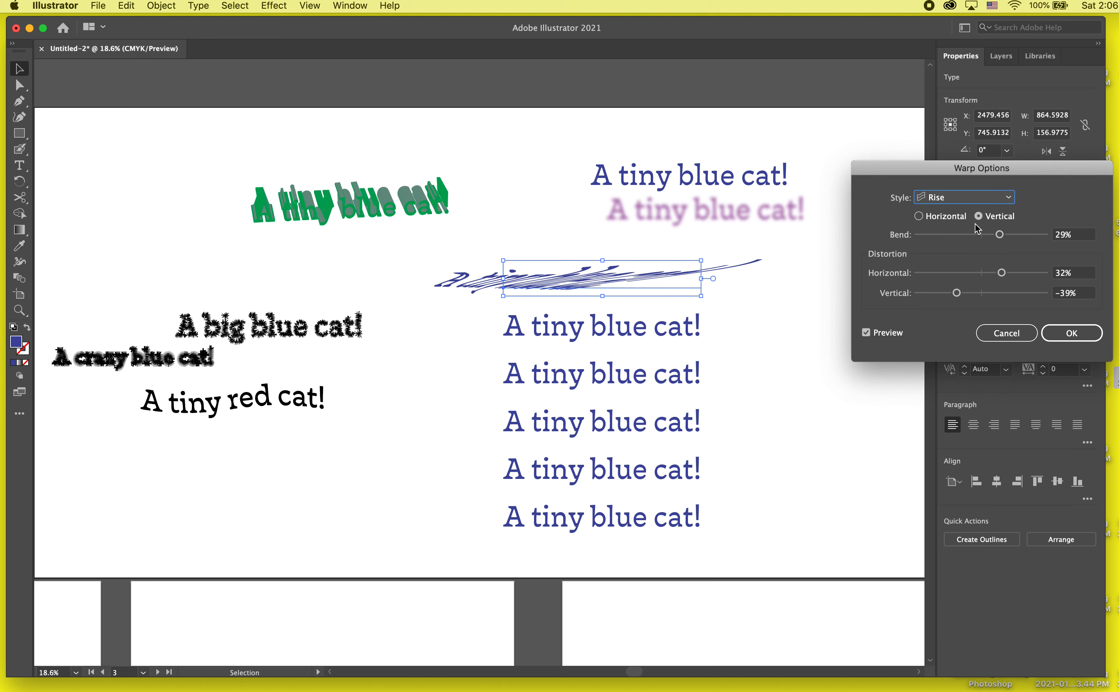
- Preview the FishEye warp style and set 12% bend and -13% vertical distortion
click(971, 198)
click(972, 386)
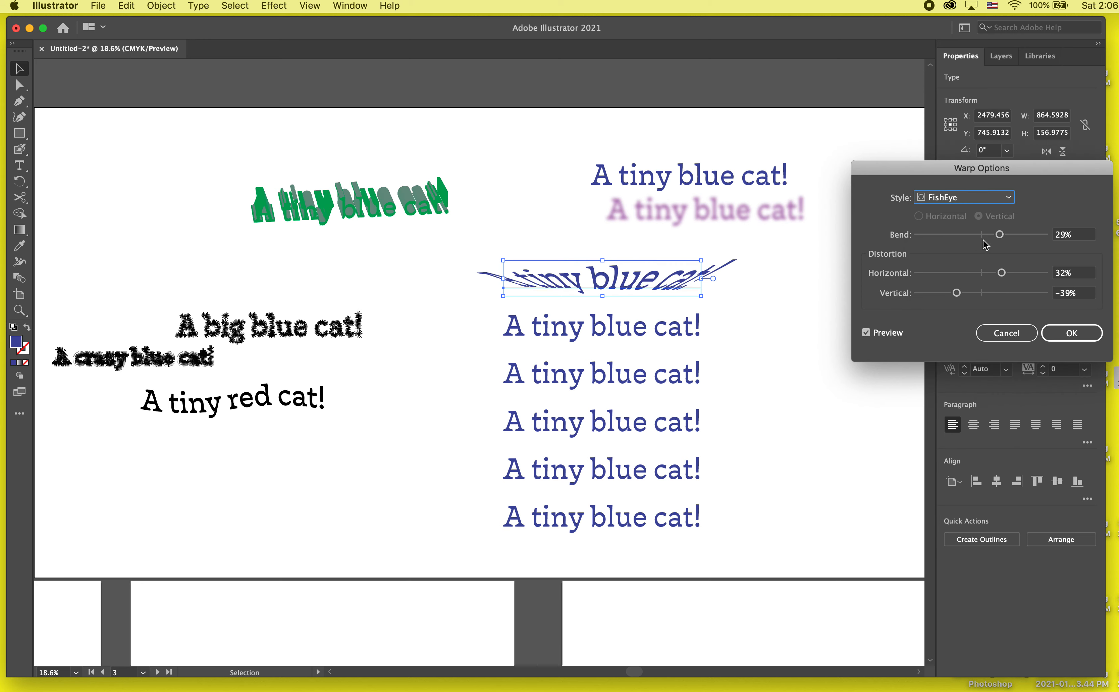
click(970, 235)
drag(970, 234, 990, 234)
drag(954, 293, 970, 293)
- Preview the Arc, Arc Lower and Arc Upper warp styles on the text
click(965, 198)
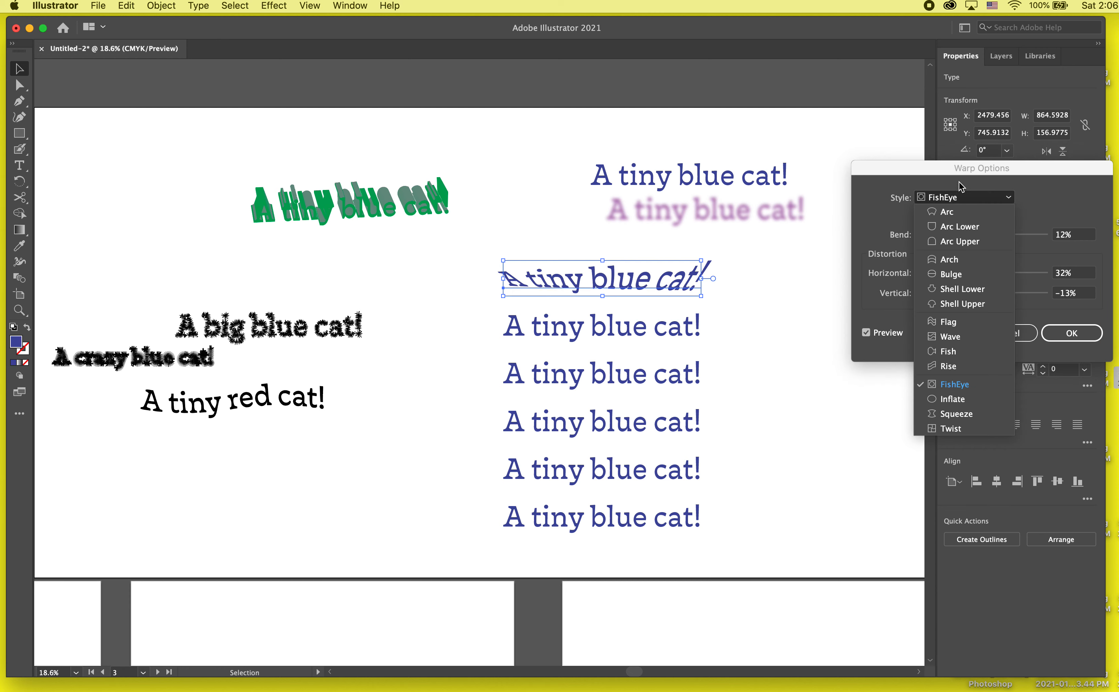
click(956, 210)
click(958, 202)
click(958, 213)
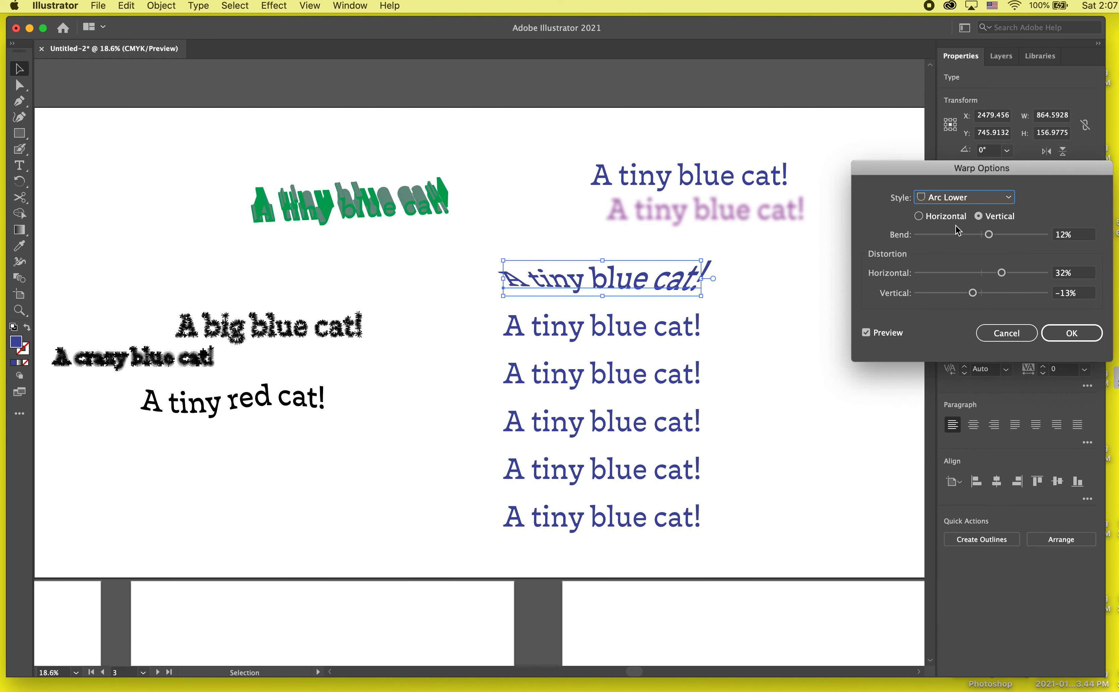
click(953, 204)
click(955, 211)
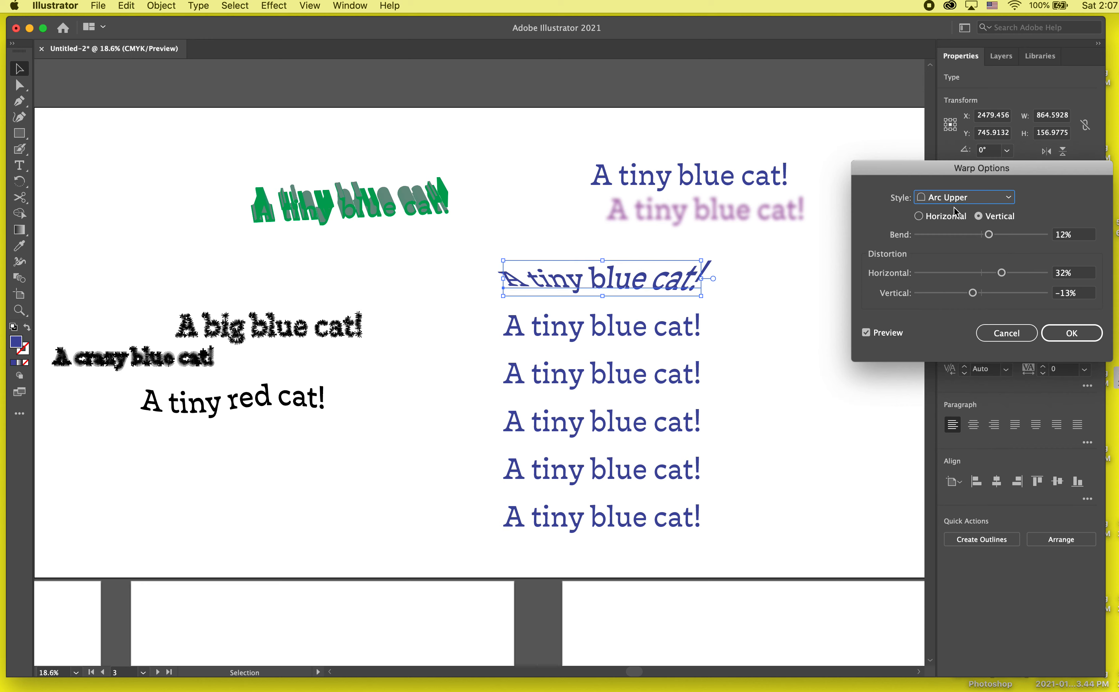
- Apply the warp in the Flag style and move the warped text left, beneath the green extruded text
click(952, 202)
click(952, 325)
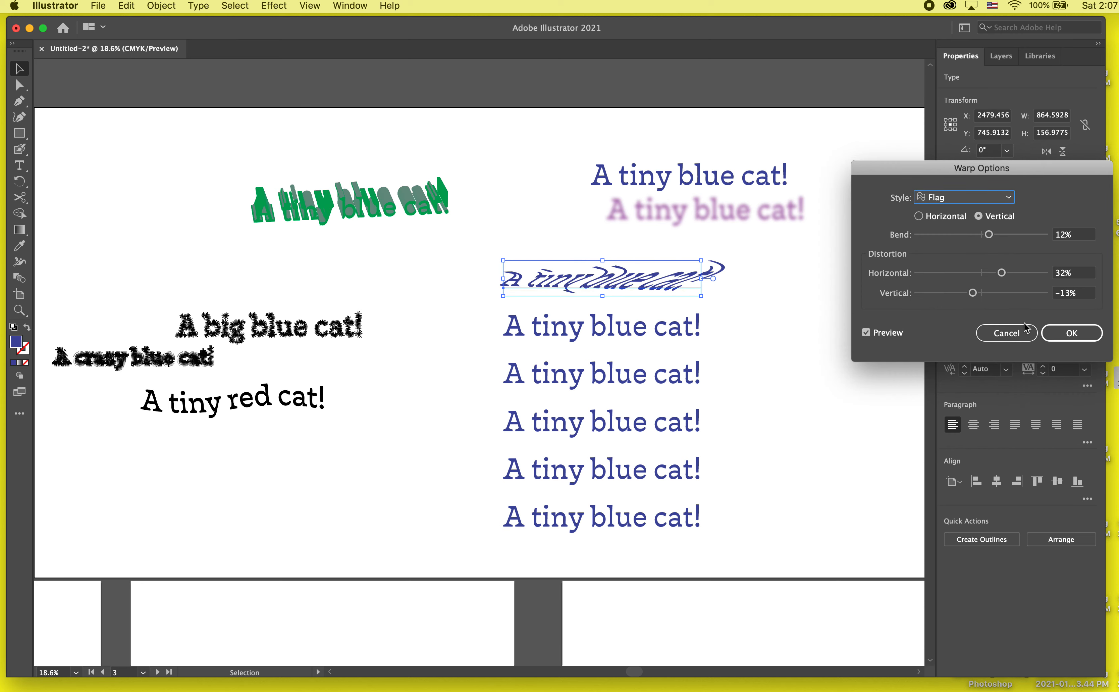
click(1071, 332)
drag(693, 290, 538, 281)
- Apply a Feather effect with a 6 pt radius to the top line of the remaining column
click(589, 328)
click(269, 4)
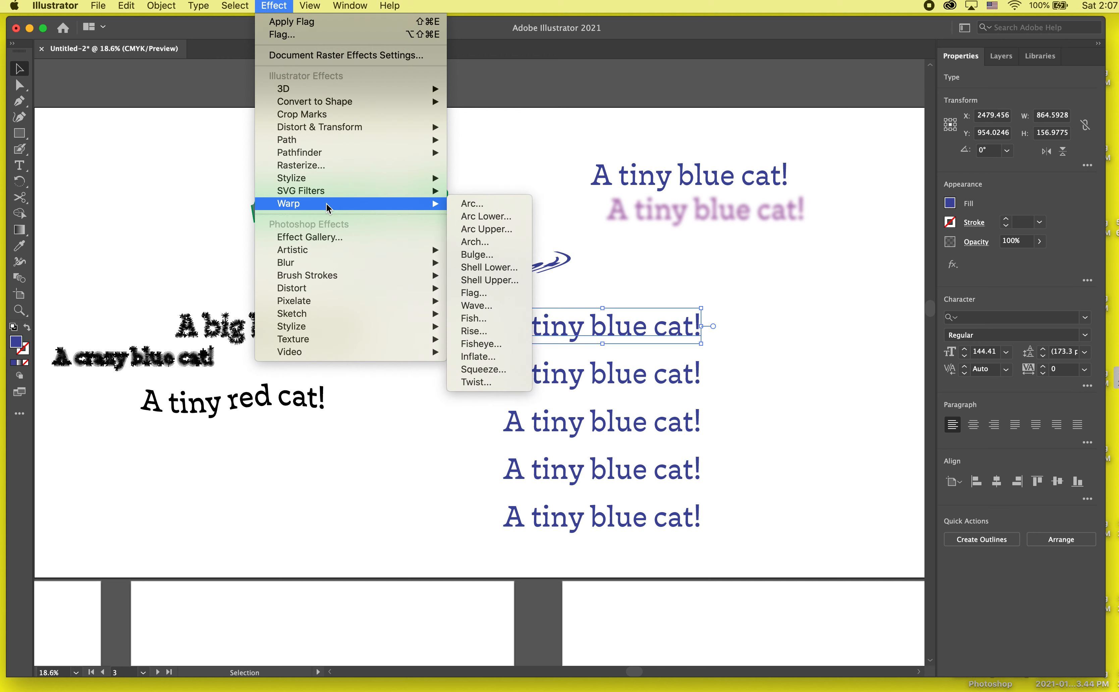
mouse_move(347, 182)
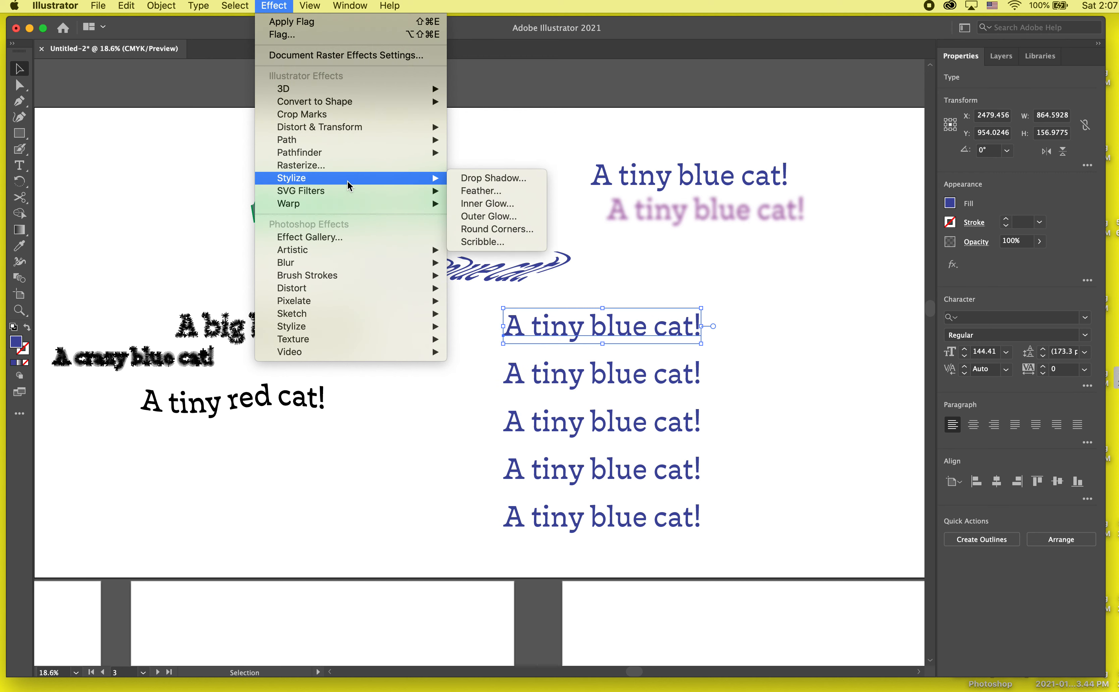
click(486, 192)
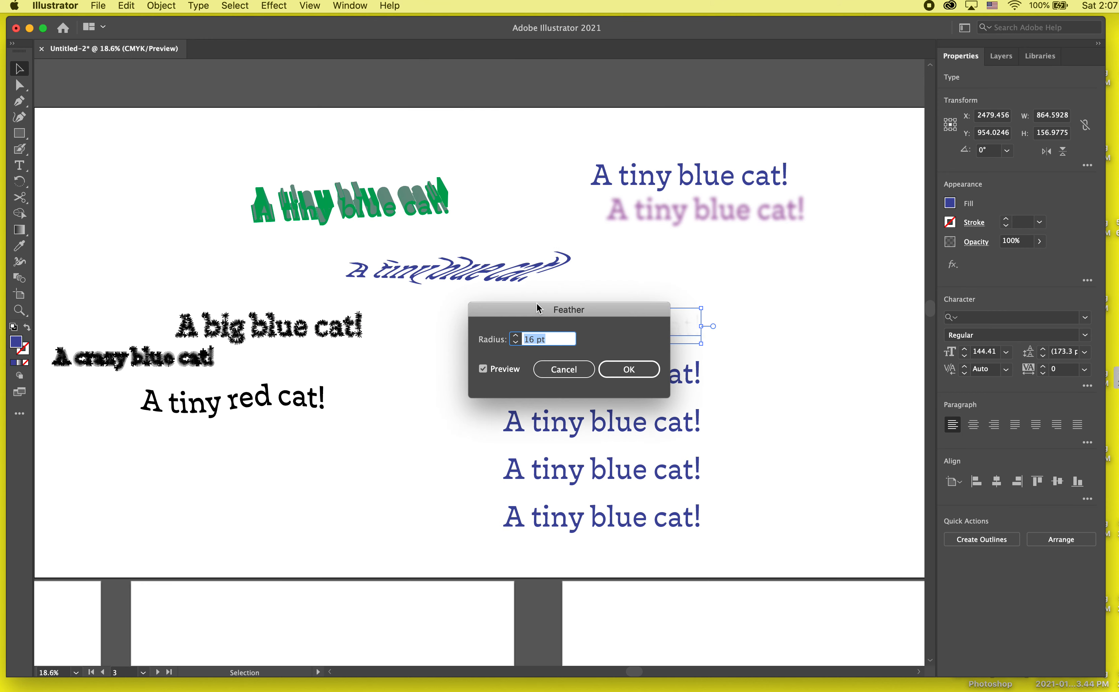
drag(538, 308, 801, 220)
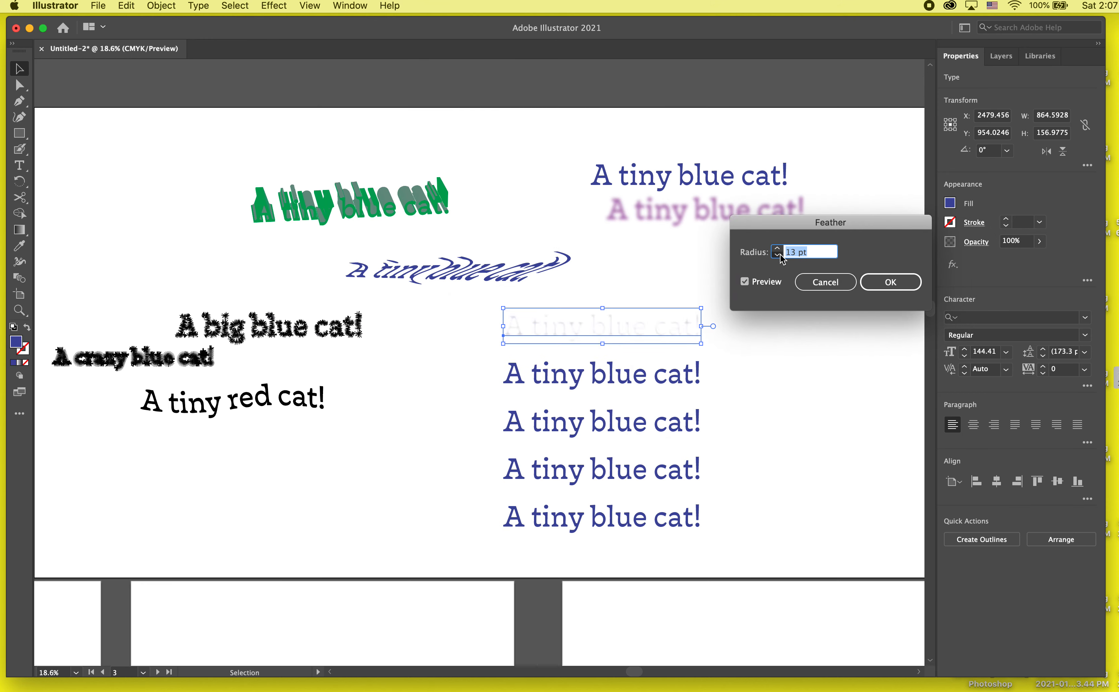
click(780, 254)
click(780, 254)
click(780, 254)
click(780, 254)
click(780, 254)
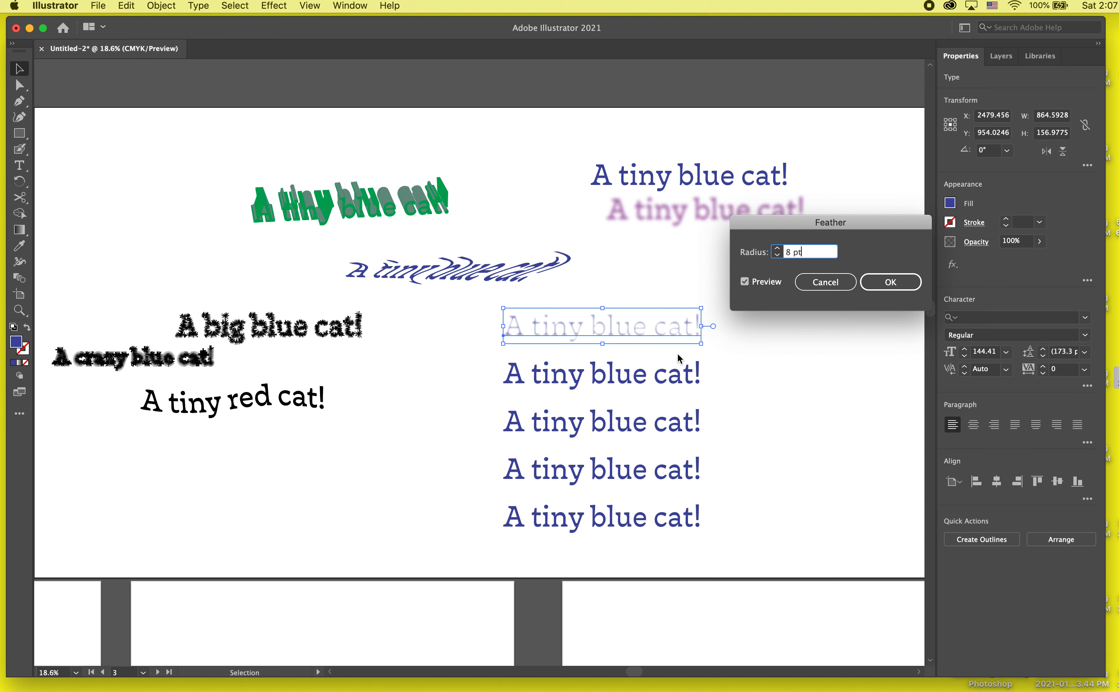
click(776, 256)
click(777, 255)
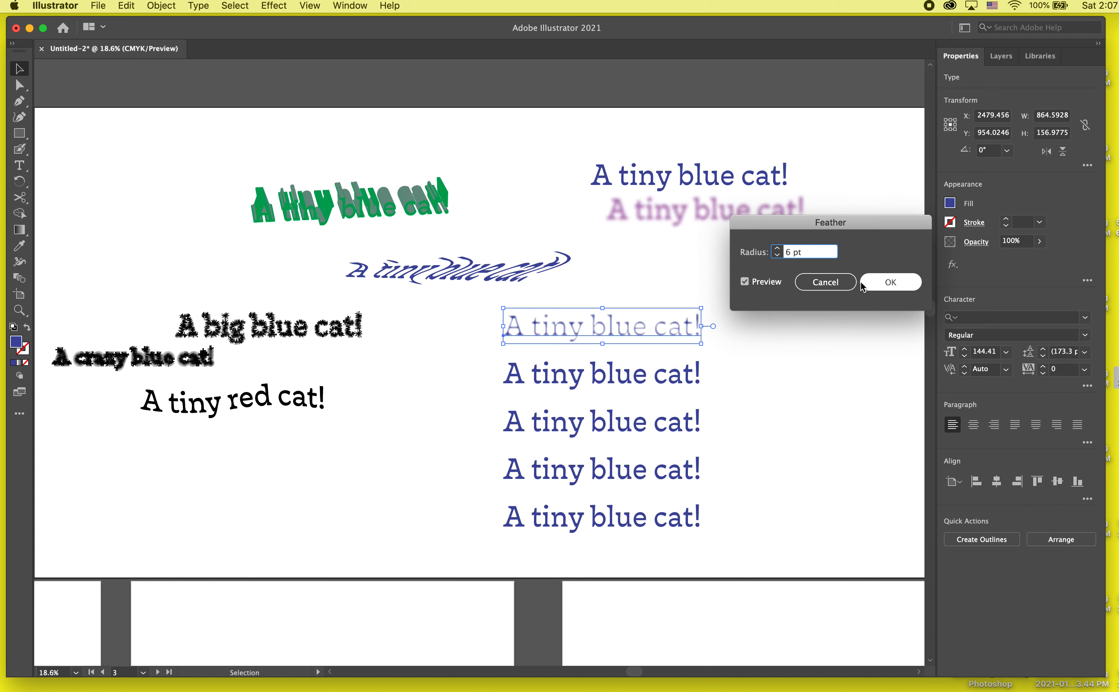
click(890, 282)
- Change the font of the feathered "A tiny blue cat!" line to Arial Black and deselect the text
scroll(644, 333, up, 5)
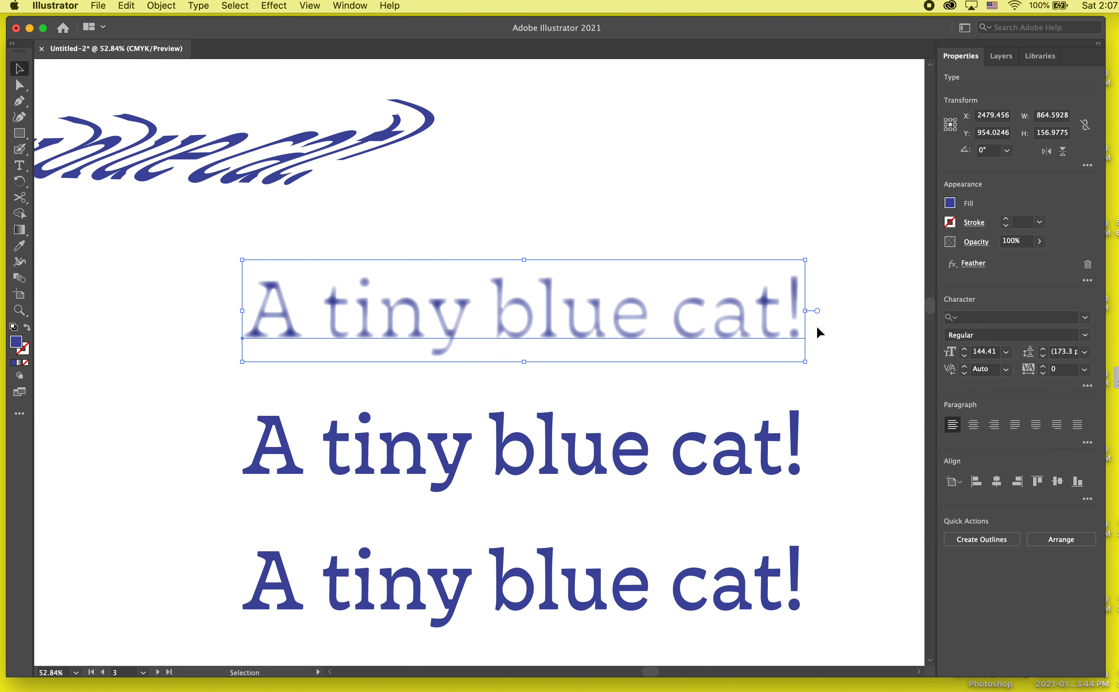
double_click(744, 314)
key(super+a)
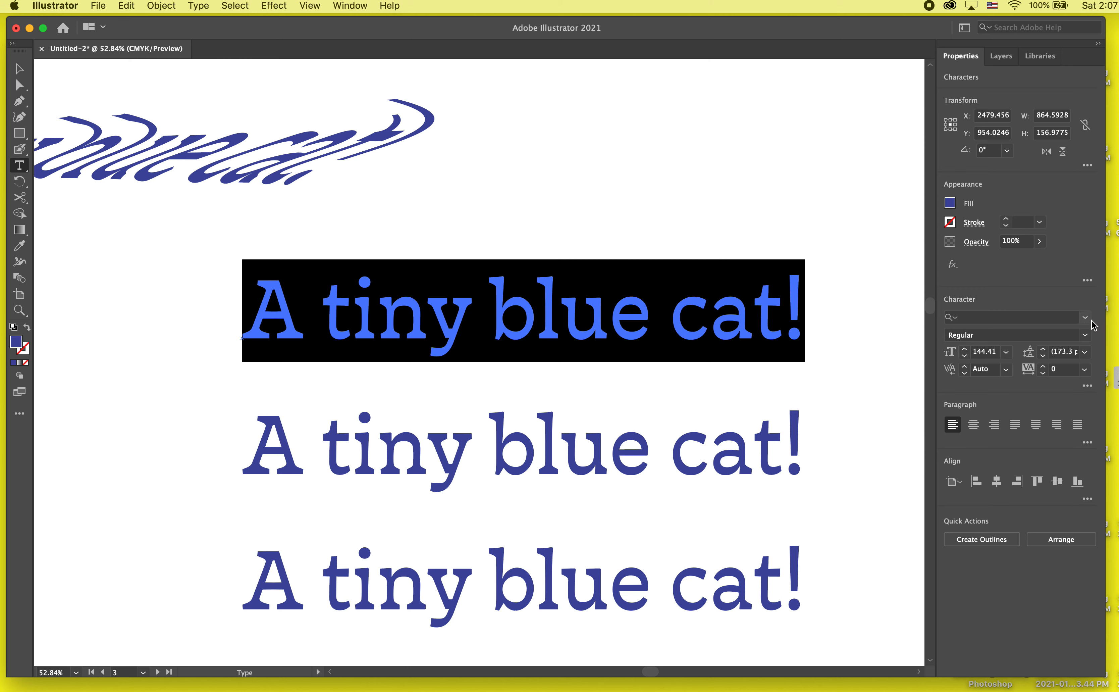
click(1086, 335)
click(1084, 318)
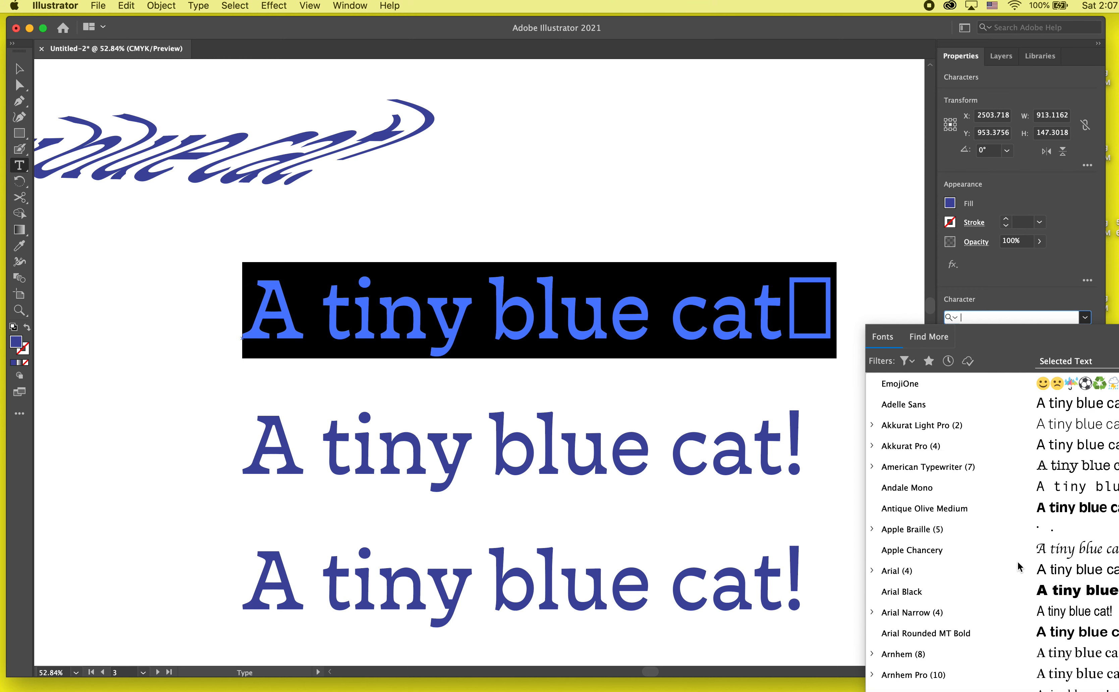
click(1006, 595)
click(761, 282)
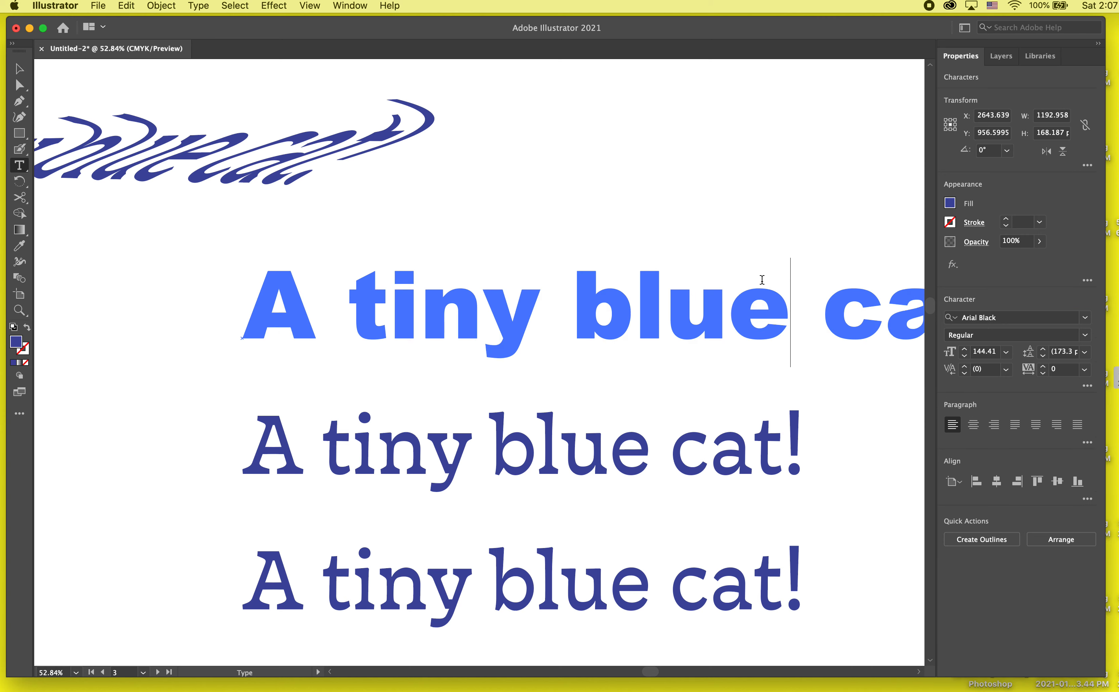
click(18, 72)
click(60, 362)
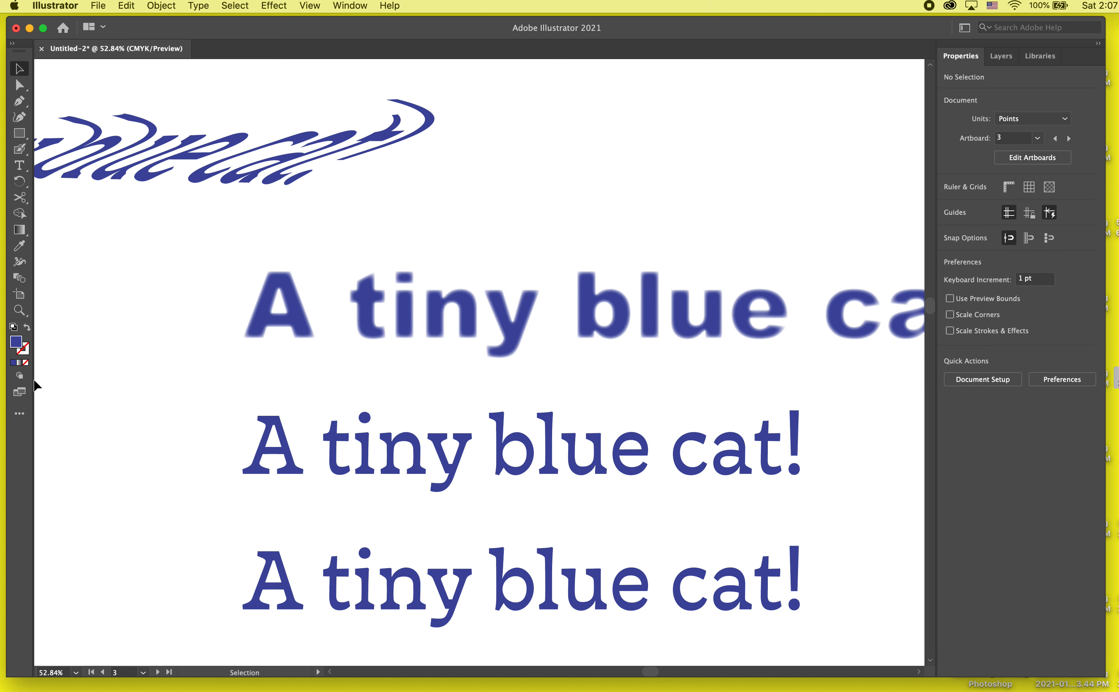
- Edit the Feather effect on the Arial Black text and set its radius to 11 pt
scroll(36, 384, right, 3)
scroll(328, 362, down, 2)
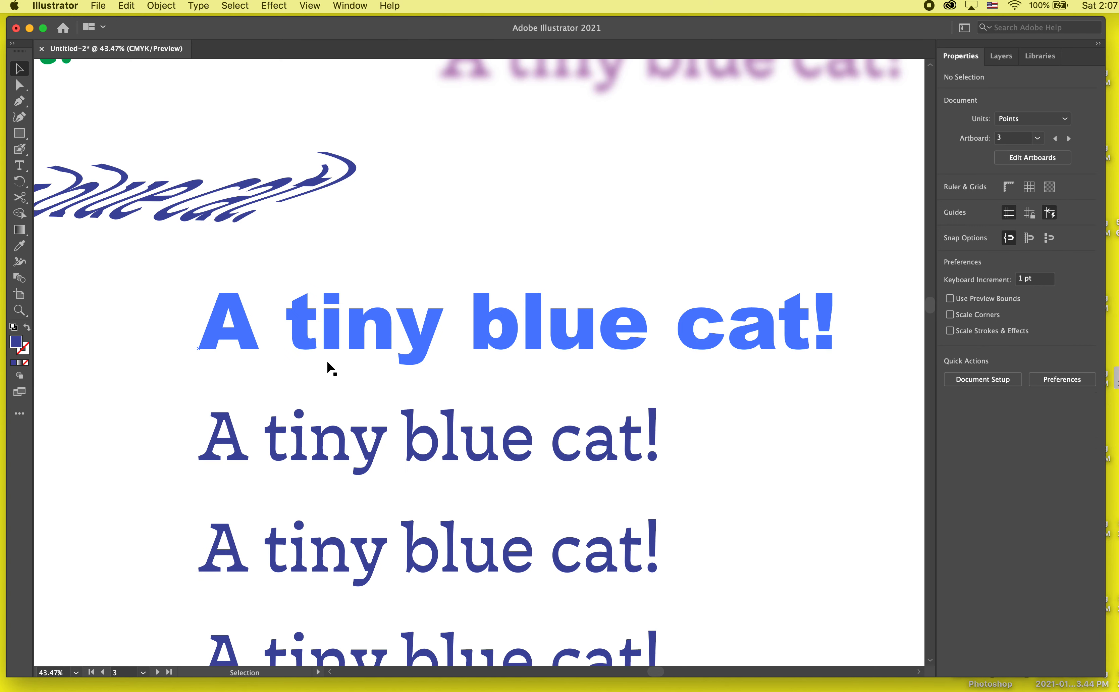
click(634, 321)
click(974, 264)
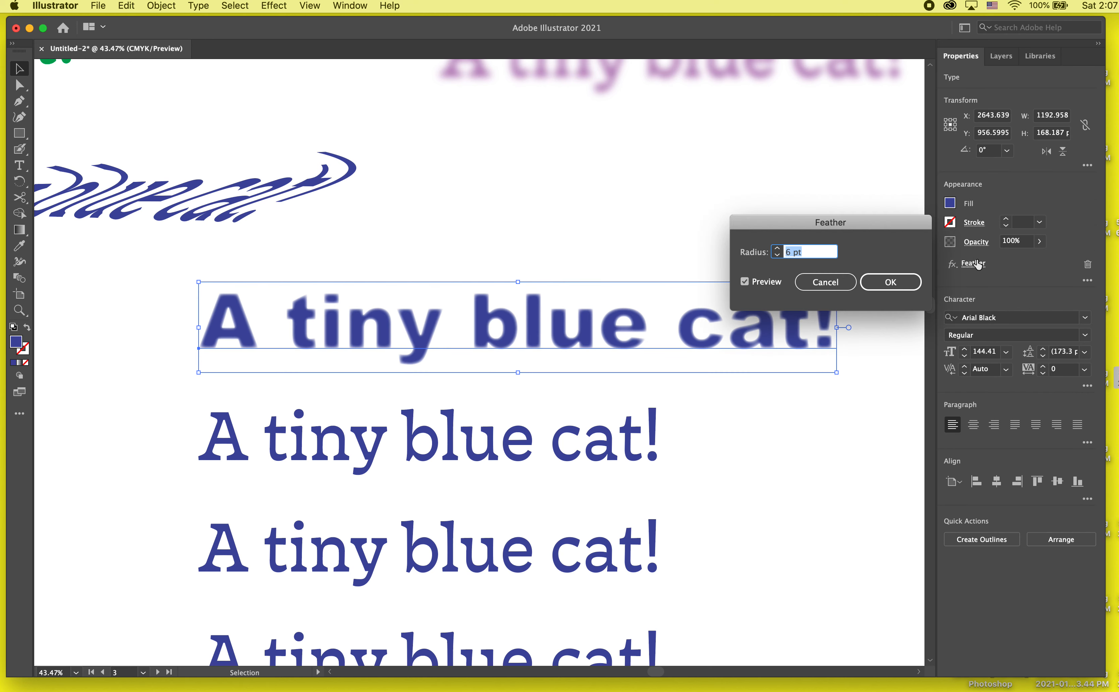
click(777, 249)
click(777, 250)
click(777, 250)
click(777, 249)
click(777, 249)
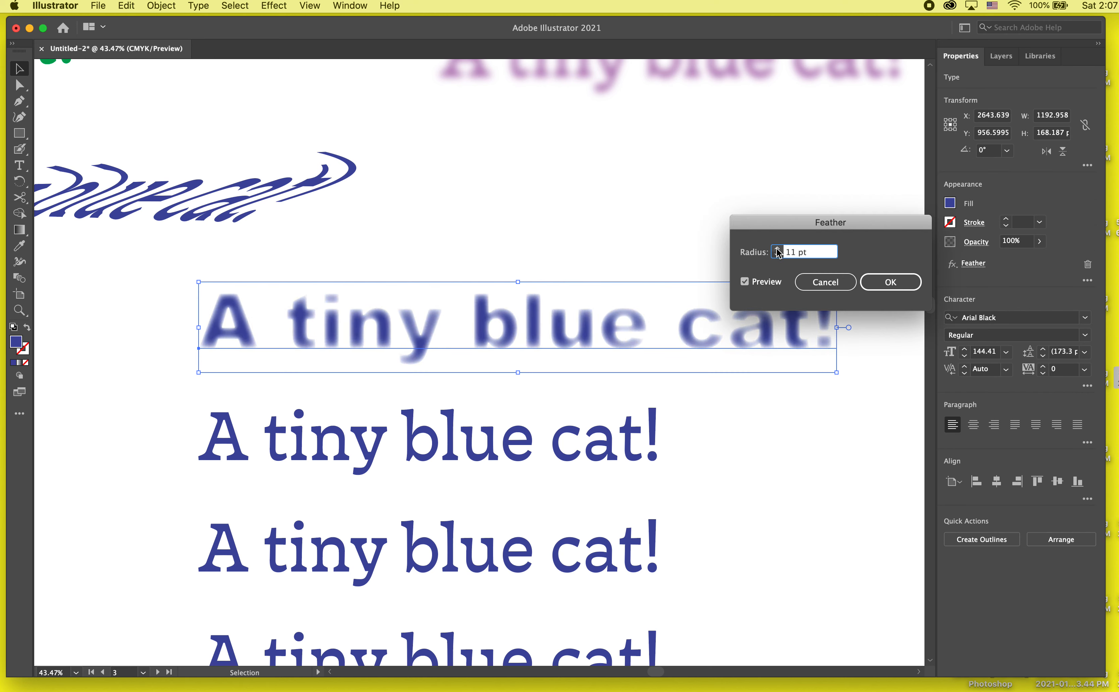
click(880, 282)
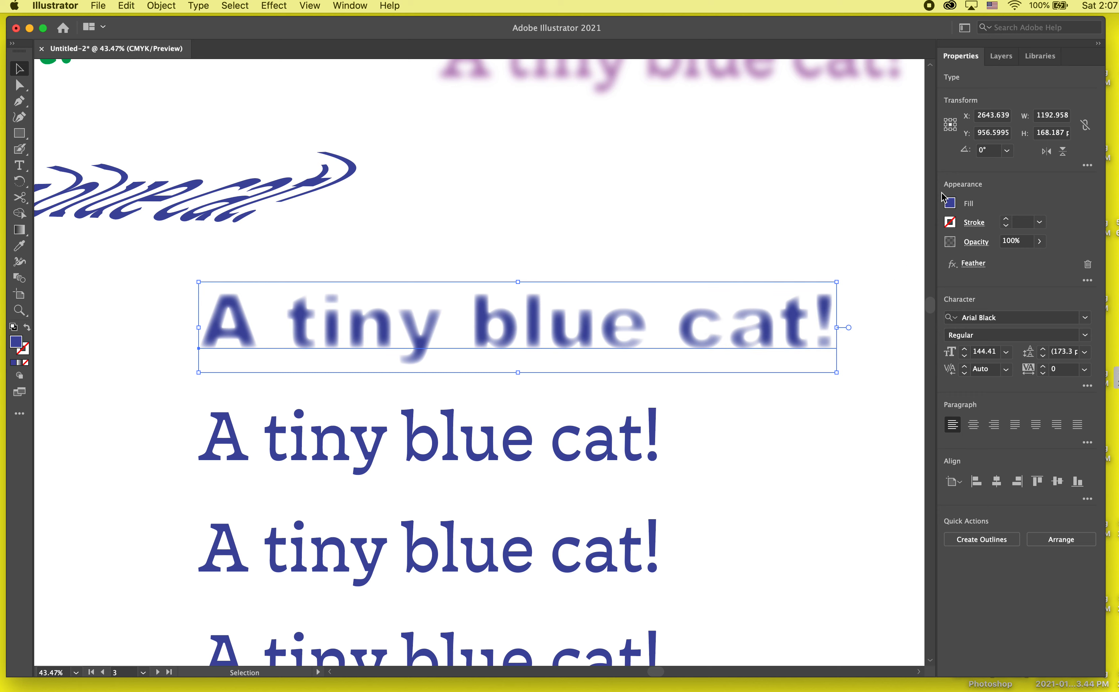
- Try several fill swatches on the feathered text, settle on the darkest brown, and deselect it
click(949, 204)
click(849, 270)
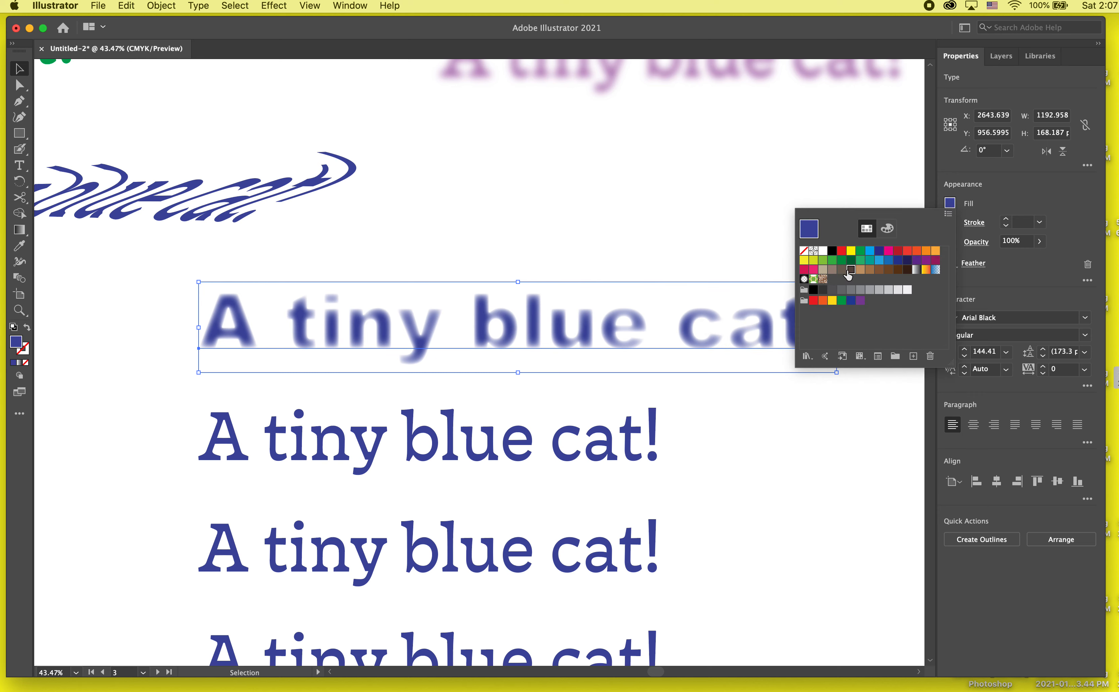
click(870, 260)
click(880, 252)
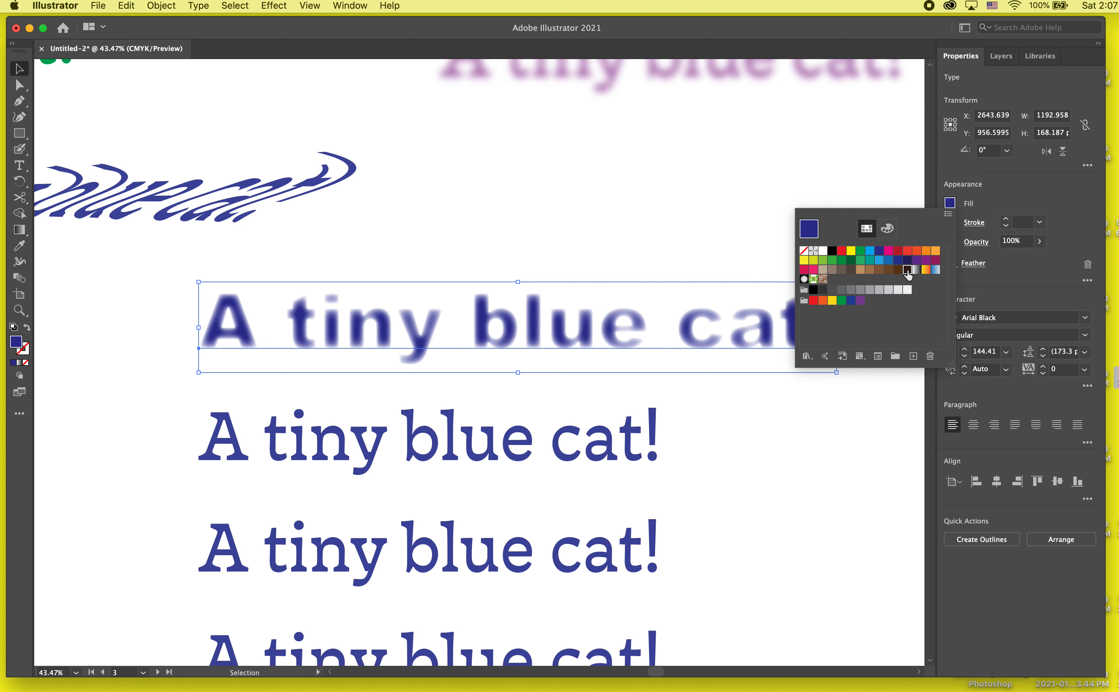
click(907, 270)
click(1036, 277)
- Apply an Outer Glow in colour 6D1730, Screen mode, 75% opacity and 5 pt blur to the line below the feathered text
key(super+0)
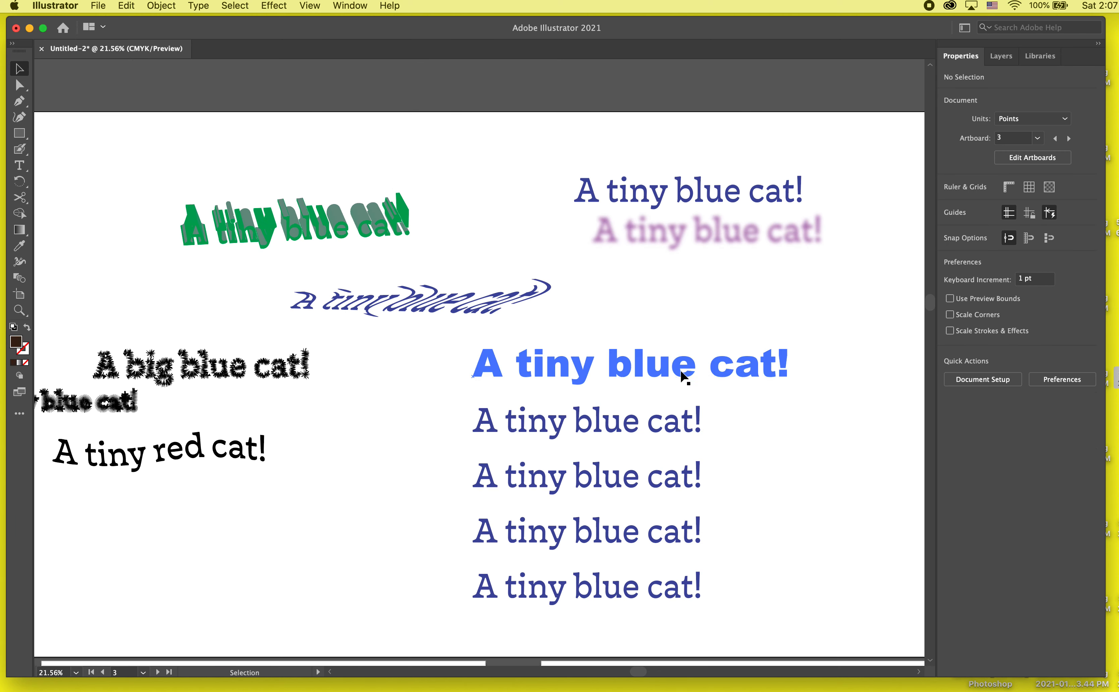
click(655, 422)
click(273, 6)
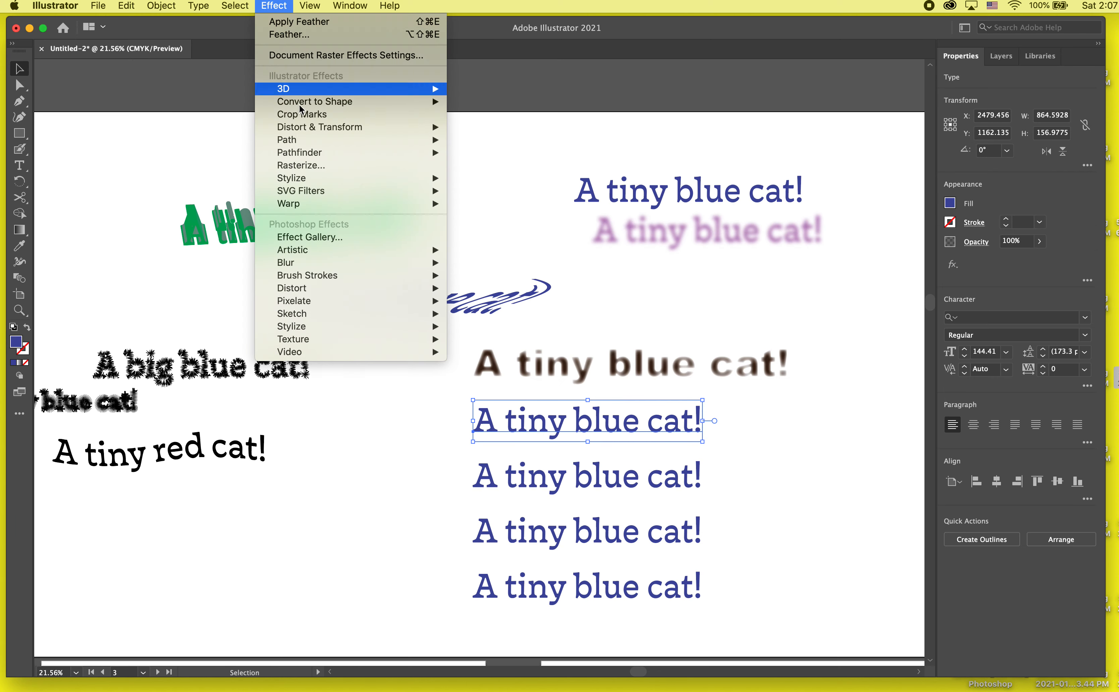
mouse_move(321, 193)
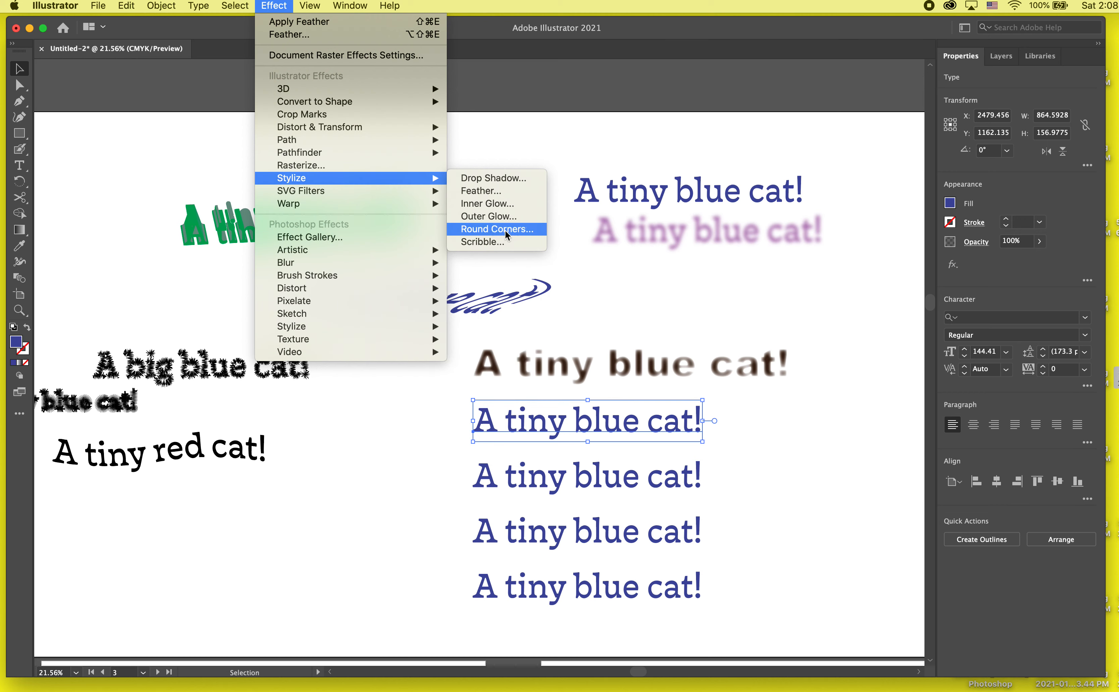
click(489, 216)
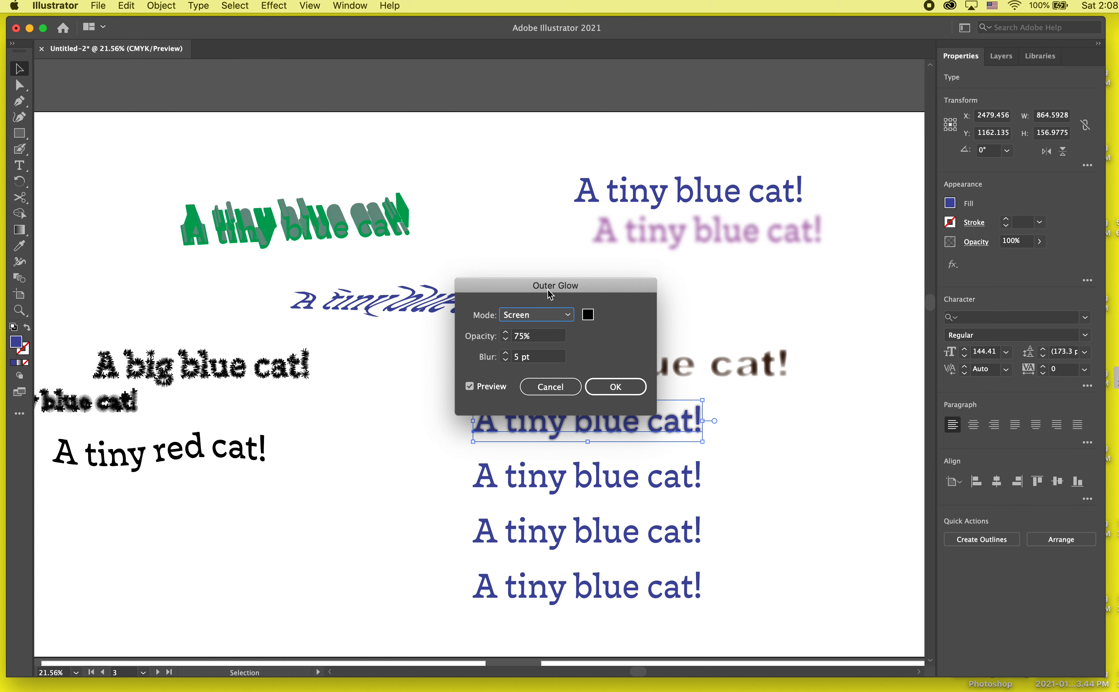
drag(550, 295, 848, 251)
click(886, 259)
click(514, 360)
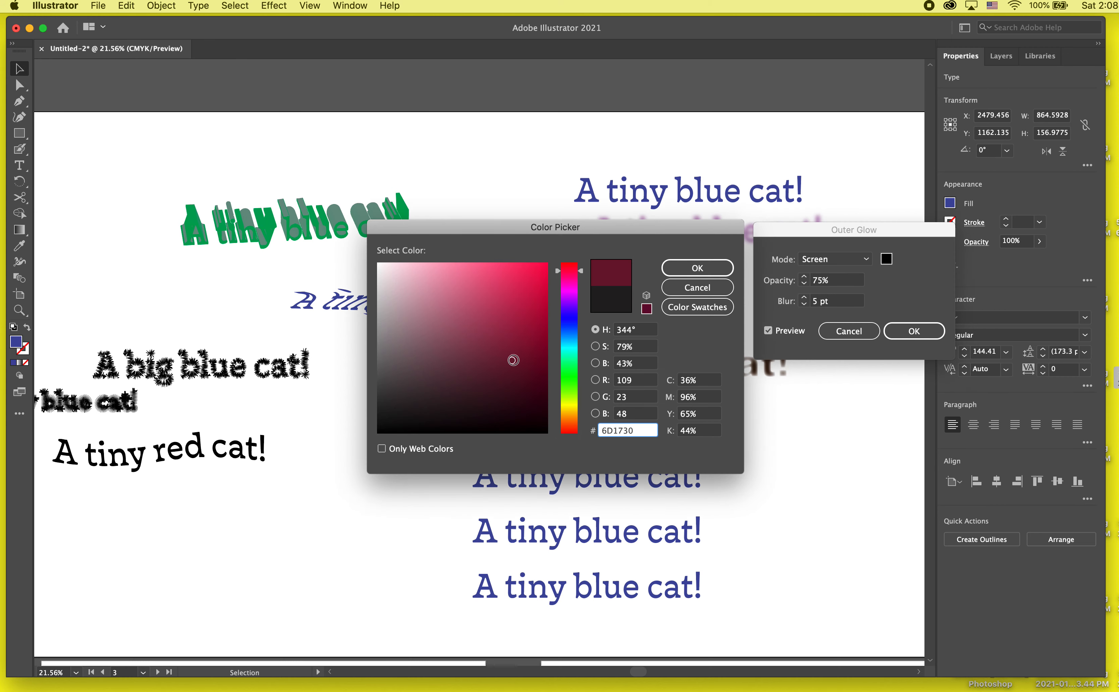
click(694, 269)
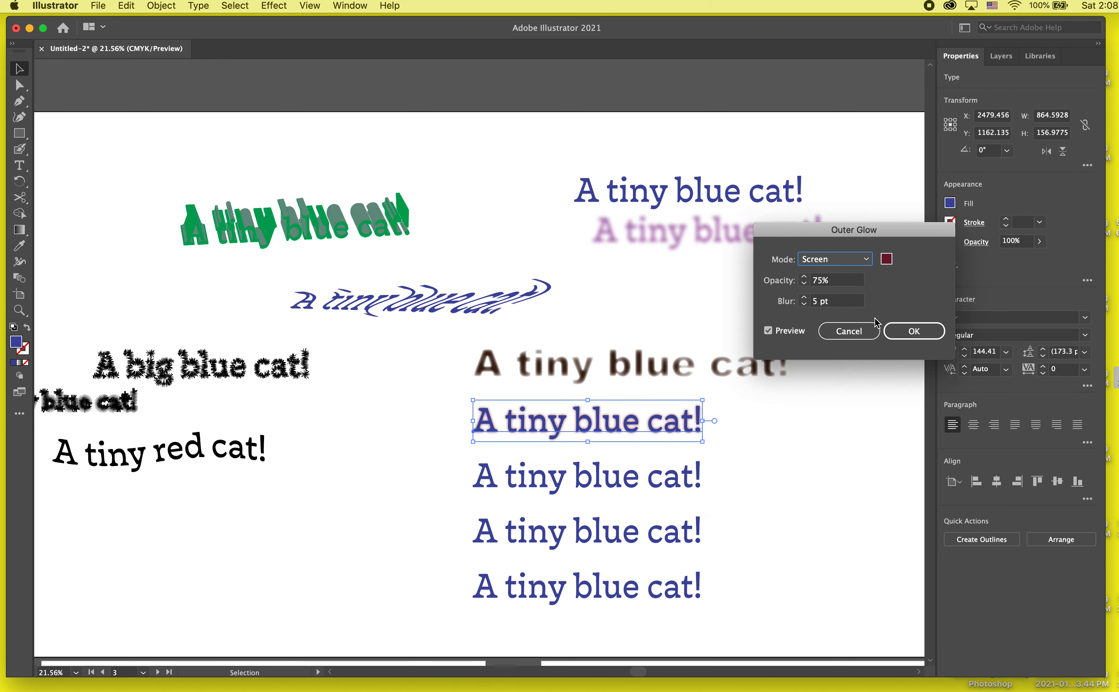
click(903, 327)
- Preview the Dry Brush, Film Grain and Cutout artistic effects on the line below the glowing text
scroll(710, 506, right, 5)
click(709, 505)
click(543, 477)
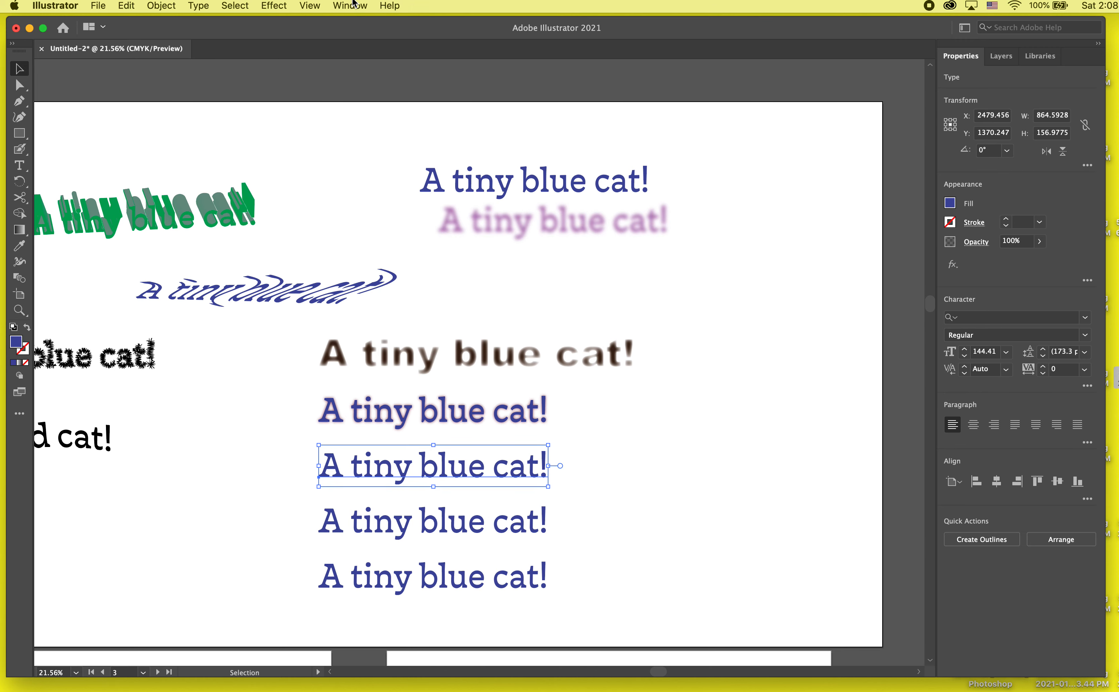
click(273, 6)
mouse_move(339, 249)
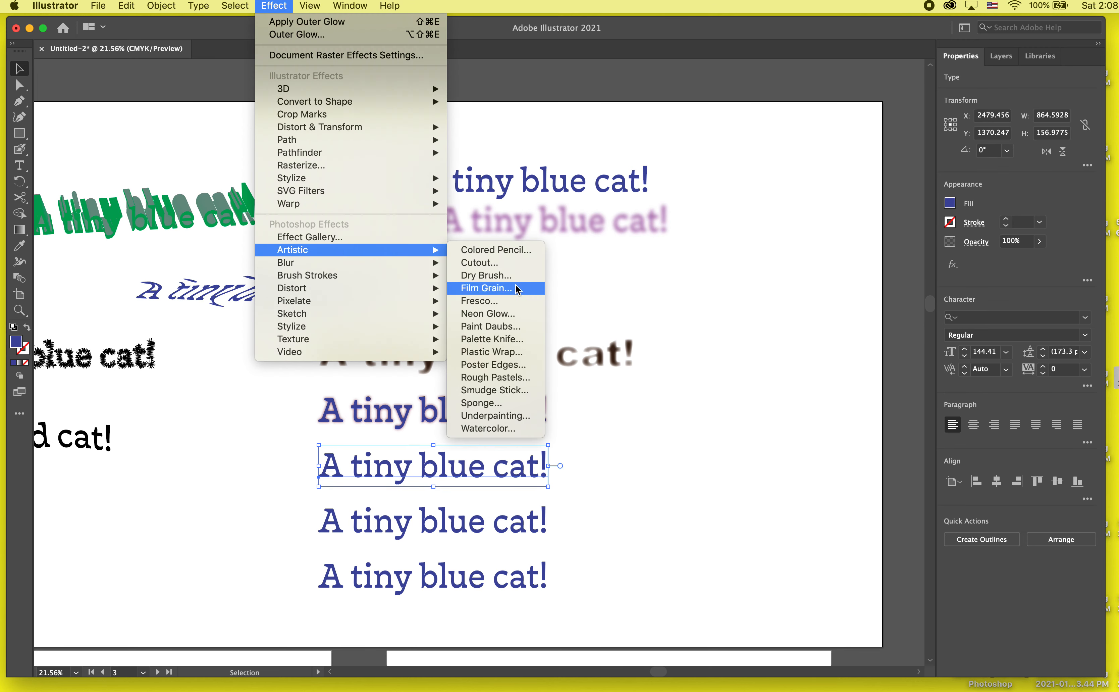
mouse_move(341, 315)
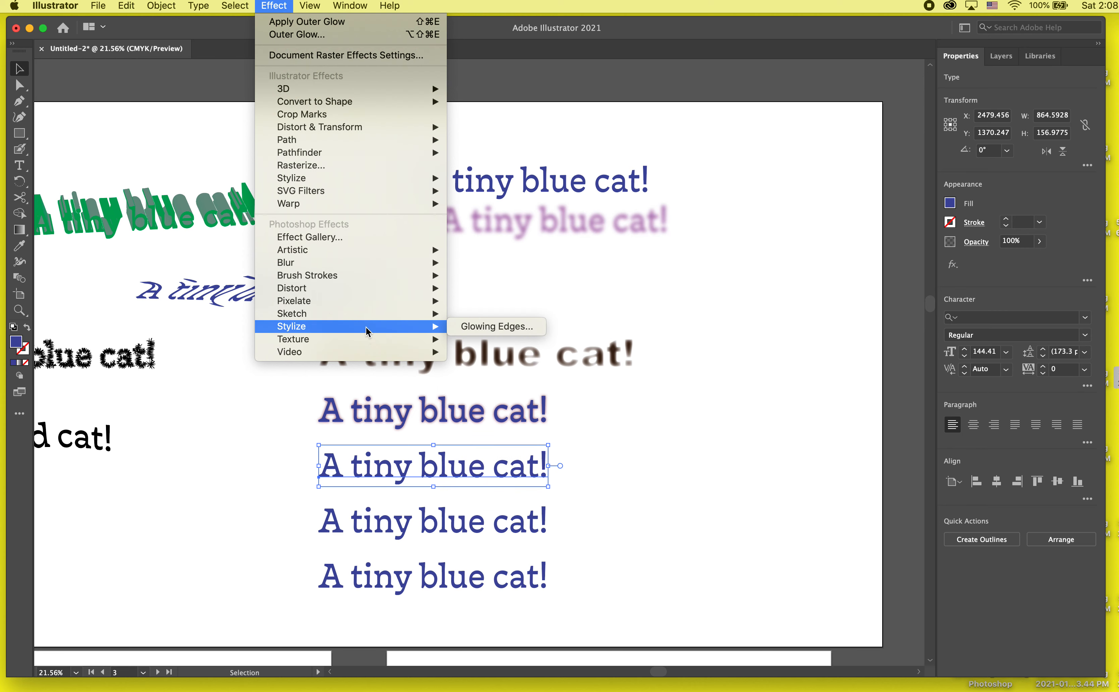
mouse_move(387, 252)
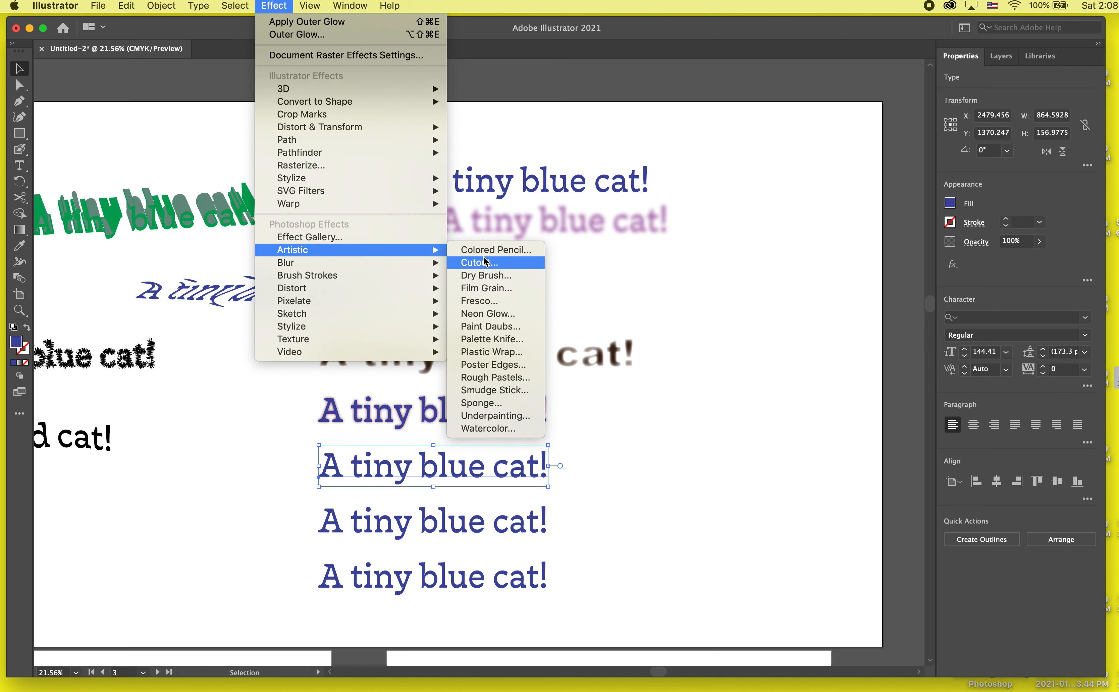
click(483, 274)
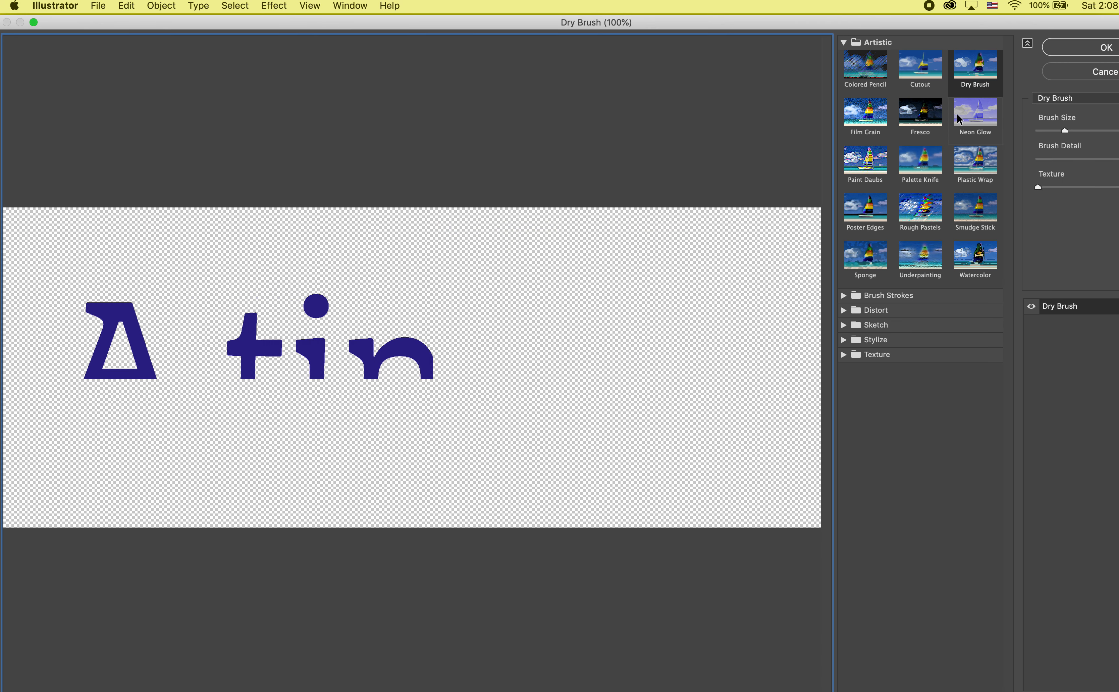
click(856, 140)
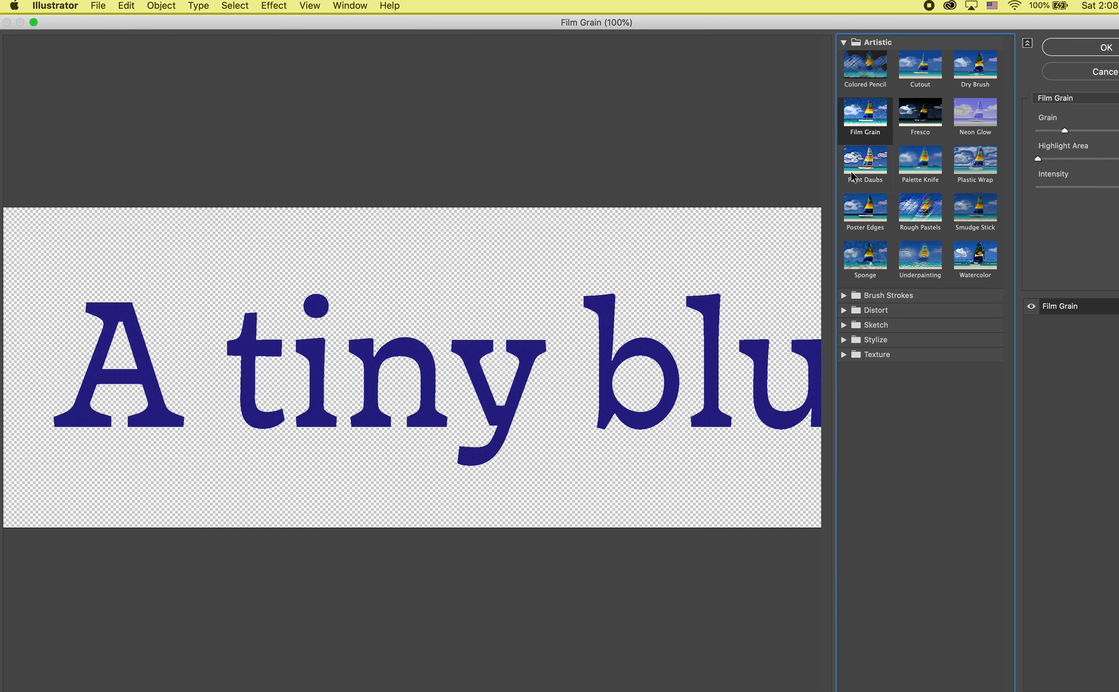
click(920, 67)
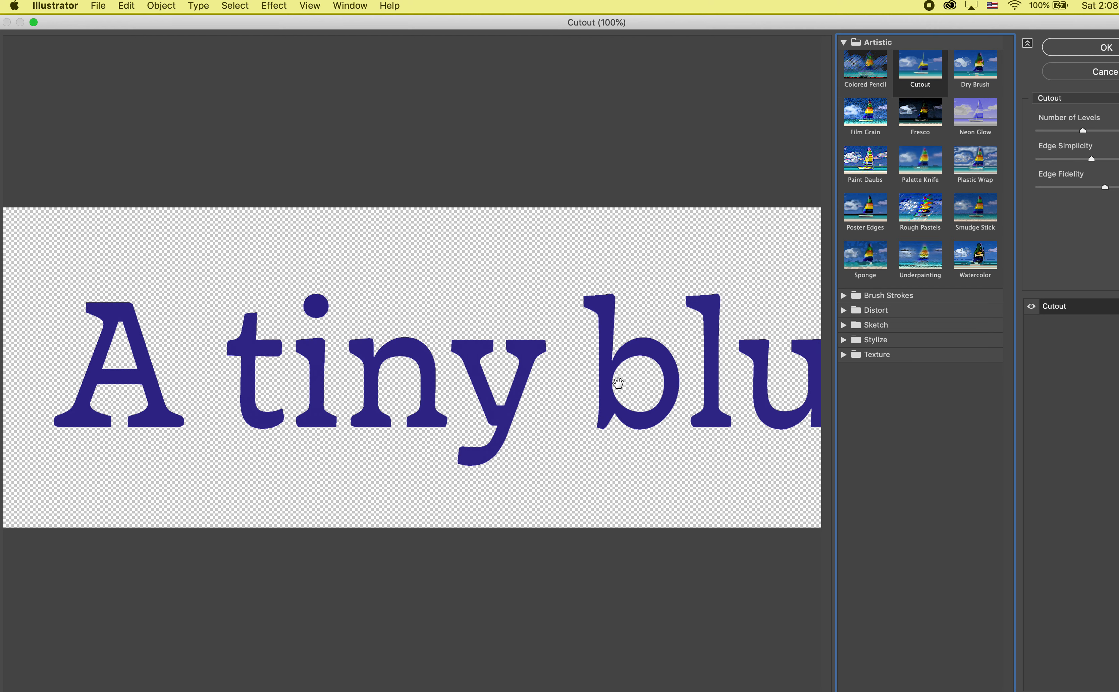
scroll(617, 382, right, 10)
- Preview the Poster Edges, Rough Pastels, Underpainting and Sponge effects on the text, and leave the gallery without applying any
click(868, 209)
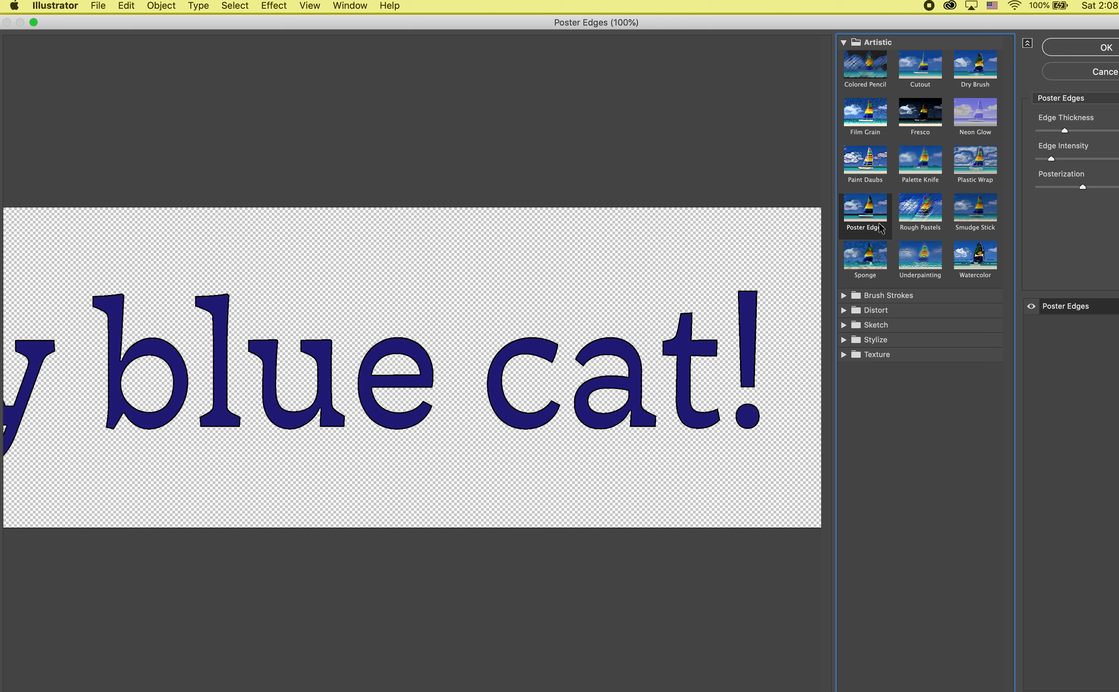
click(920, 209)
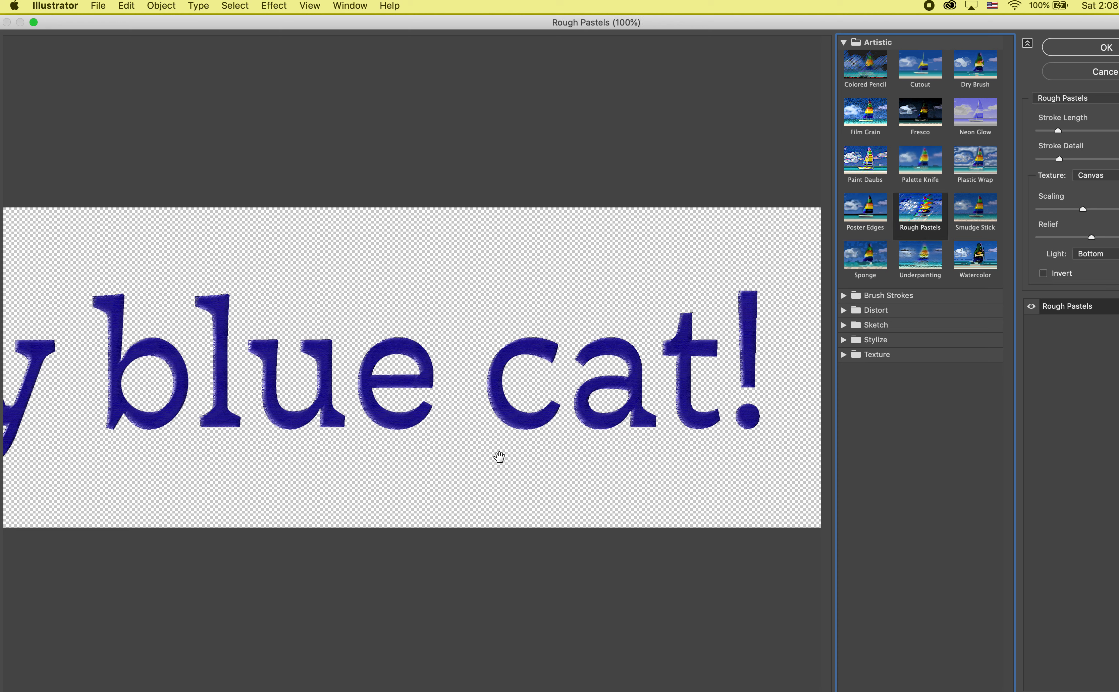
drag(499, 457, 499, 458)
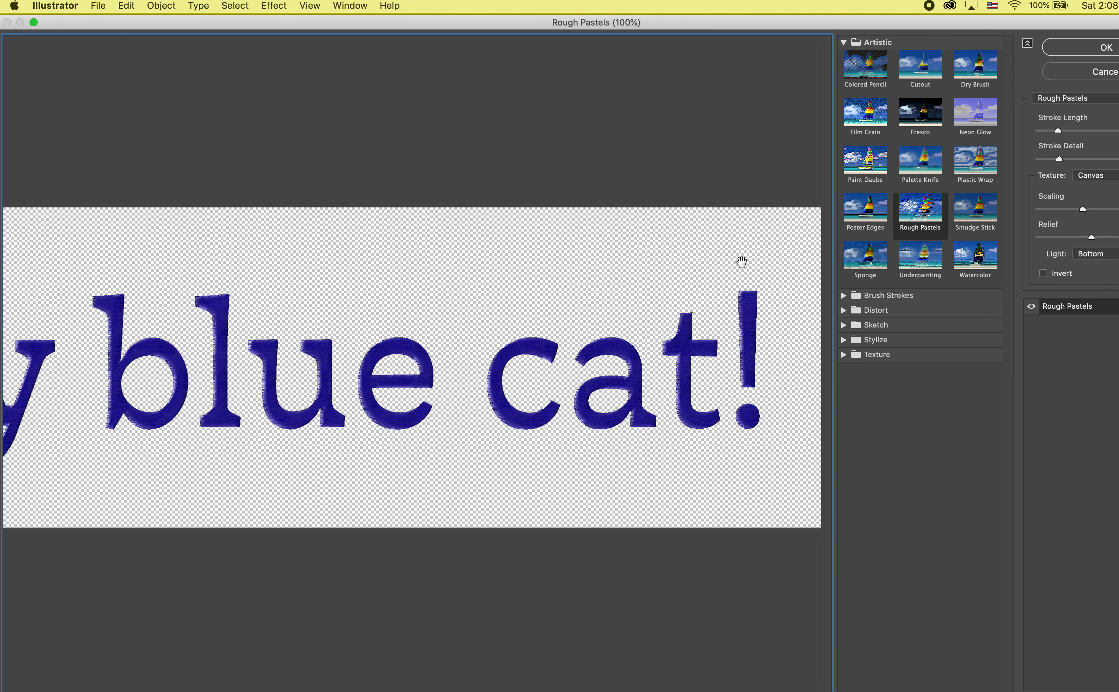
click(936, 273)
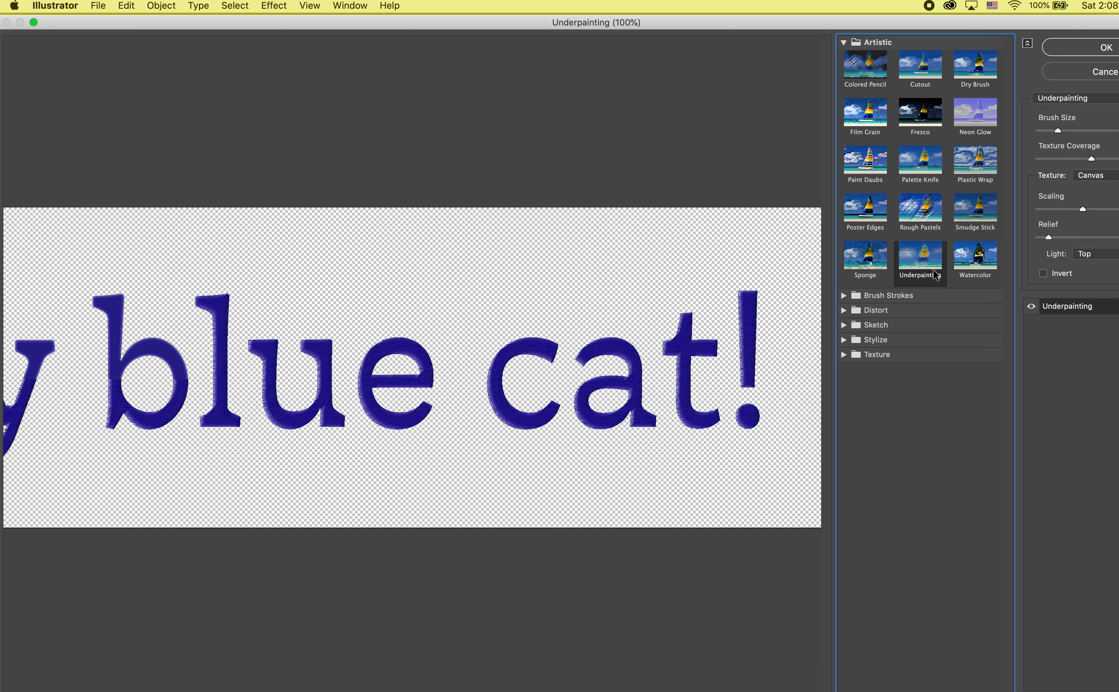
click(866, 264)
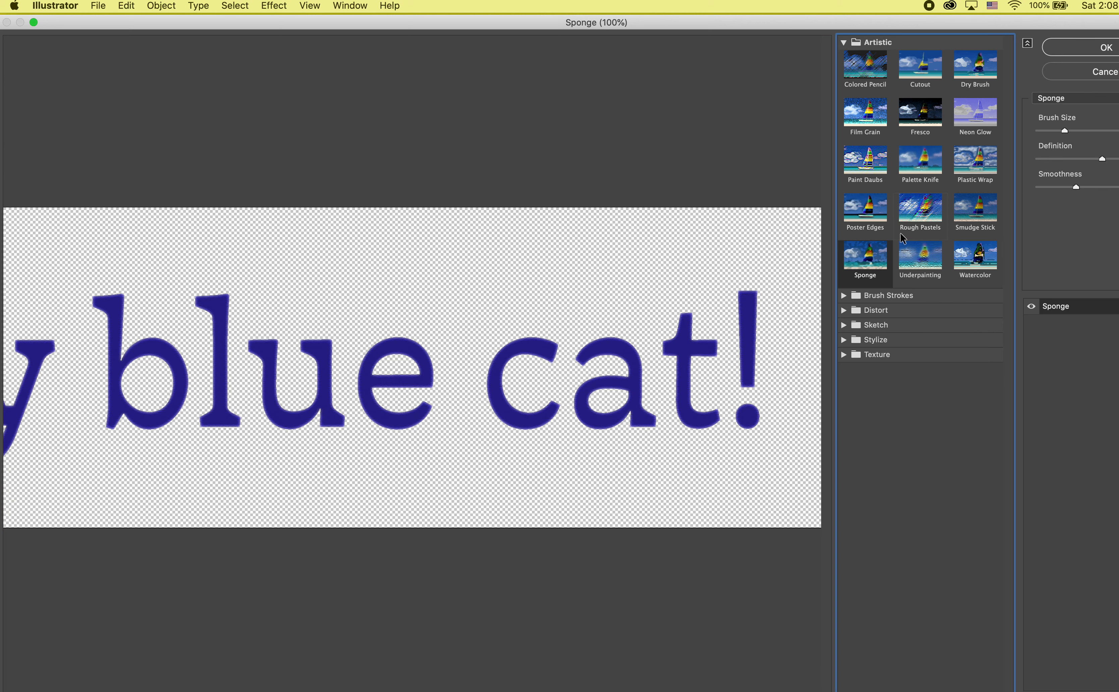
click(918, 232)
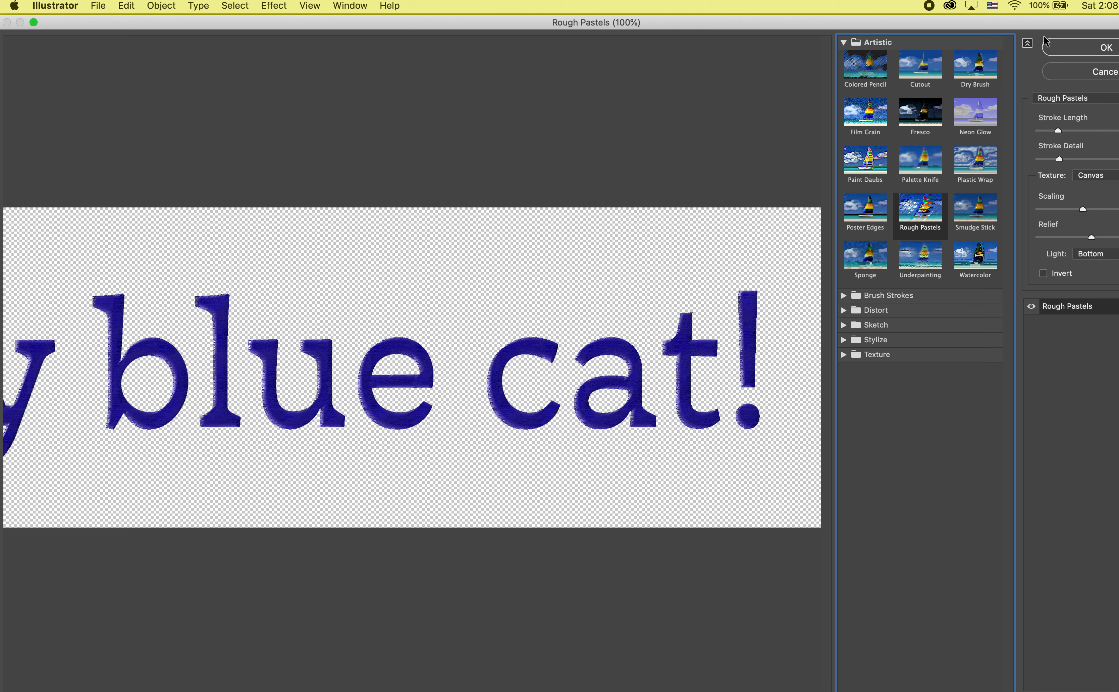
drag(1035, 22, 872, 23)
click(935, 77)
click(604, 332)
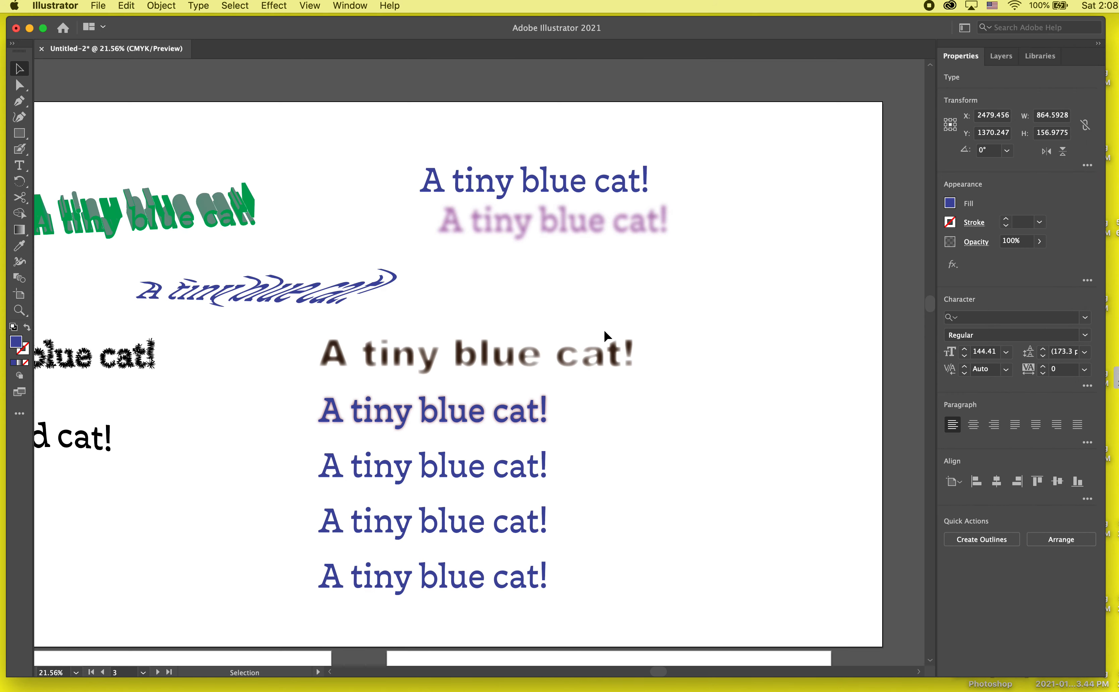
scroll(675, 513, down, 3)
scroll(675, 513, left, 4)
scroll(675, 514, down, 2)
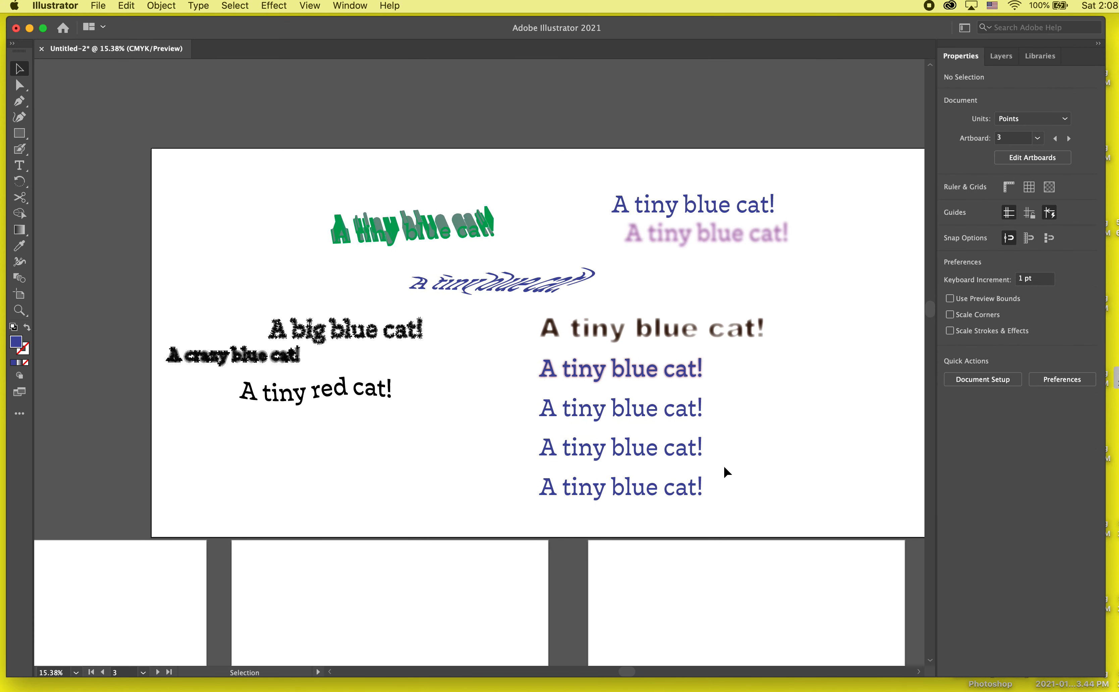
scroll(723, 464, down, 2)
scroll(723, 464, right, 3)
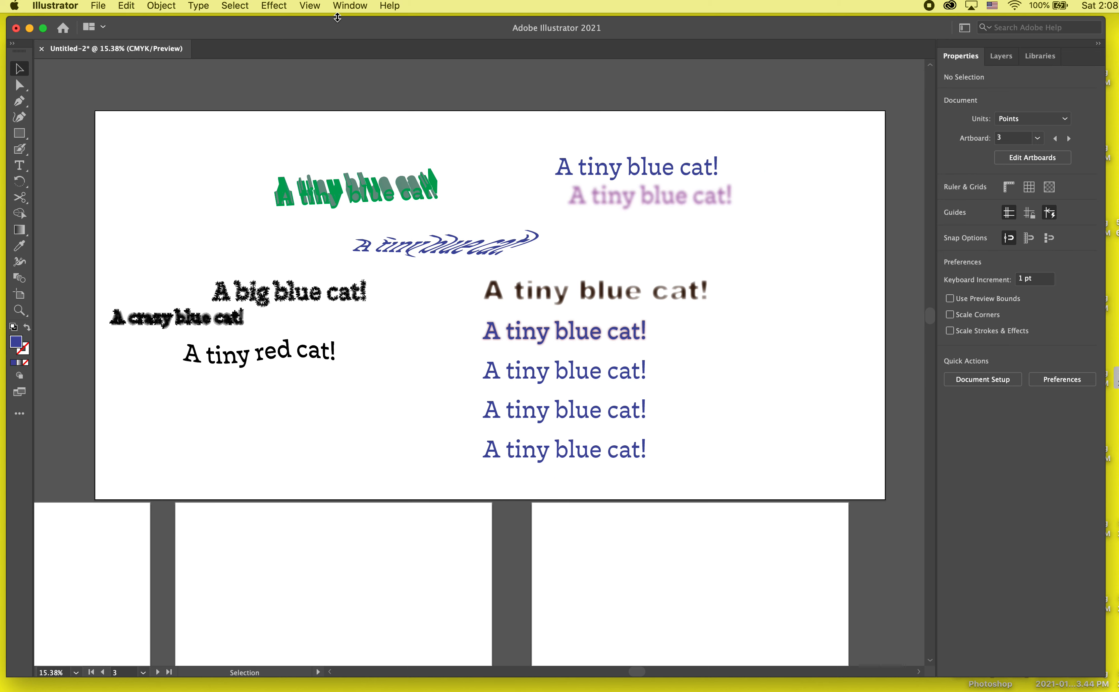
click(274, 5)
mouse_move(356, 248)
mouse_move(375, 314)
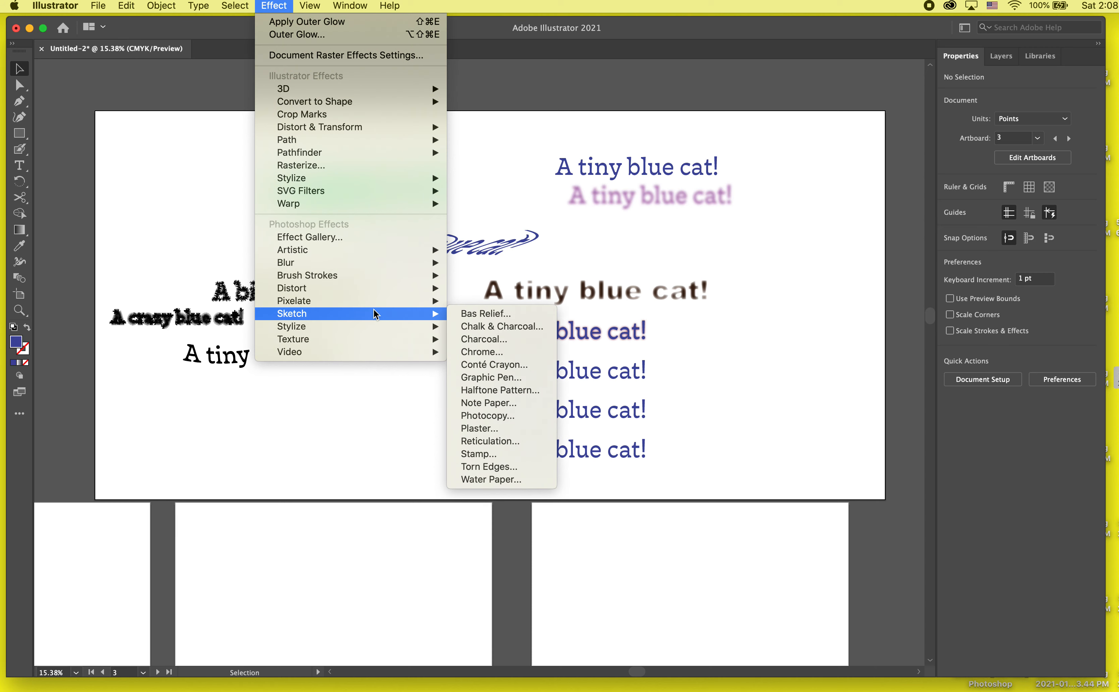
click(339, 383)
- Delete the three plain blue text lines beneath the glowing line
drag(761, 389, 537, 456)
key(Delete)
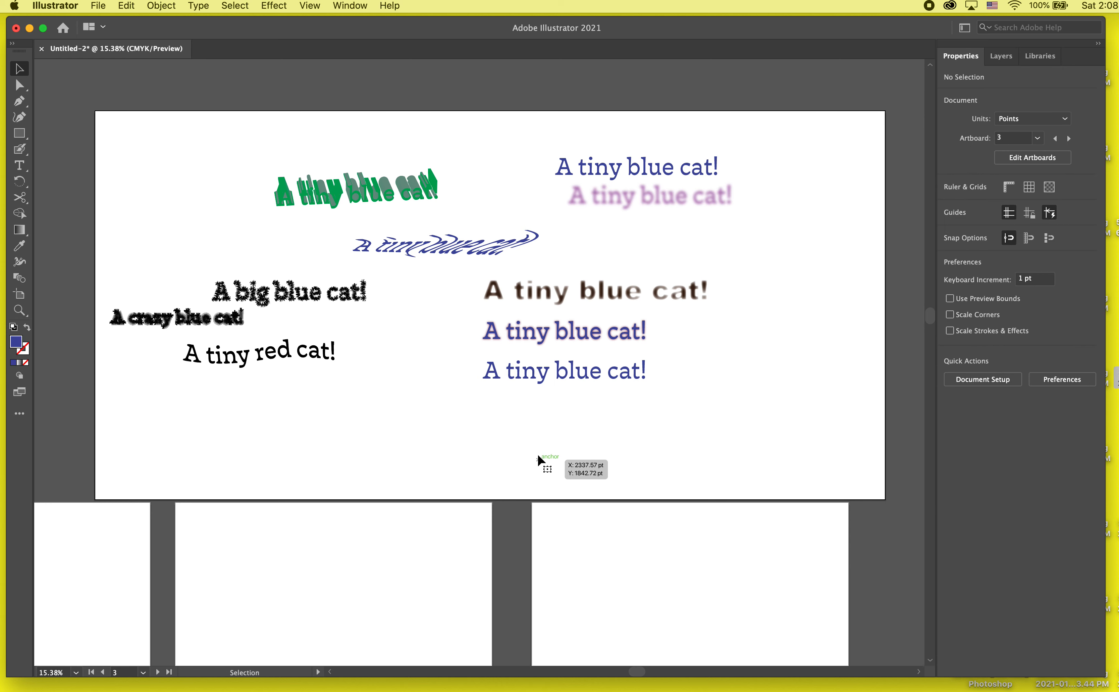
click(532, 381)
key(Delete)
scroll(517, 425, down, 2)
scroll(517, 426, left, 2)
scroll(517, 426, down, 2)
scroll(517, 426, left, 3)
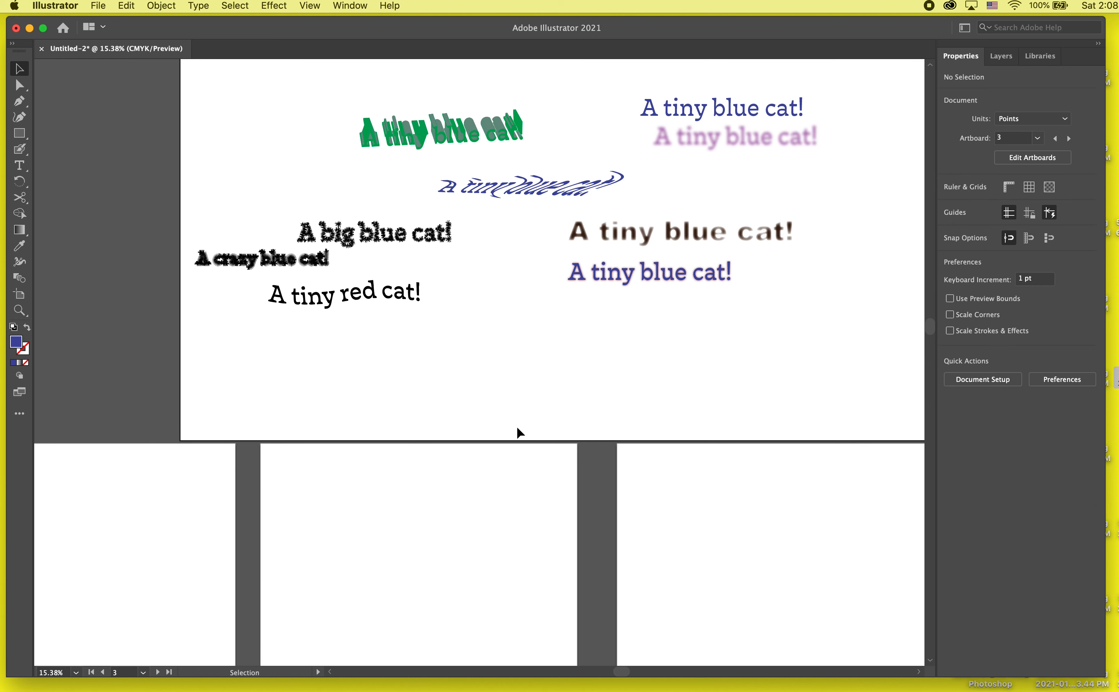